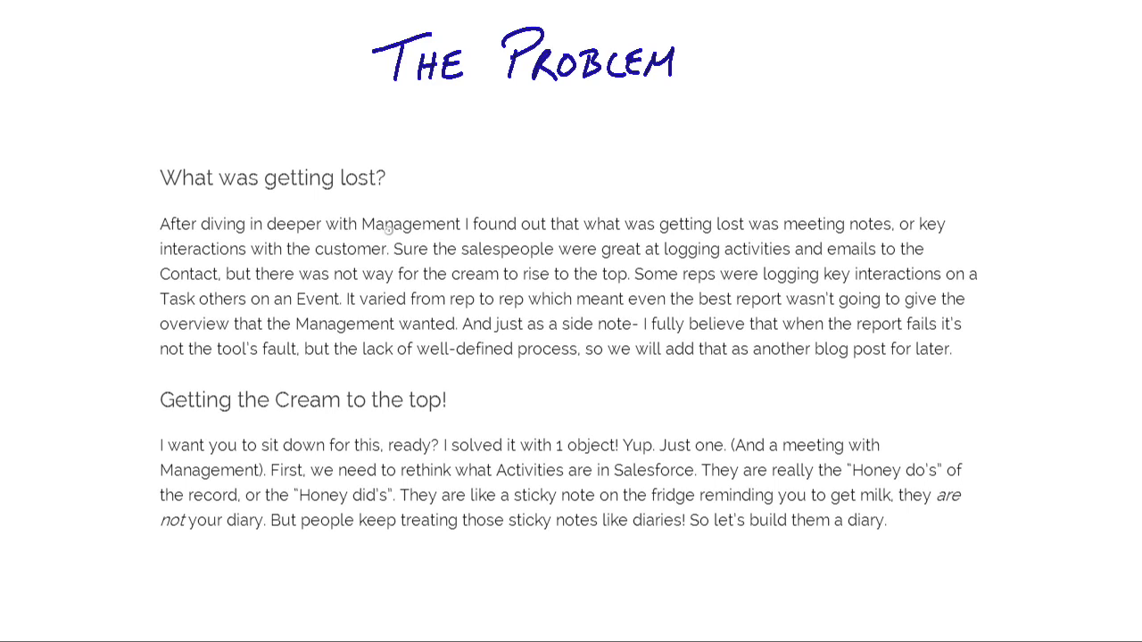
# Underline Management, logging activities, Task and Event, and circle 'meeting notes' and 'varied from rep to rep' in red
pyautogui.moveTo(377, 240); pyautogui.dragTo(446, 237)
pyautogui.moveTo(658, 239)
pyautogui.mouseDown()
pyautogui.moveTo(829, 245)
pyautogui.moveTo(837, 198)
pyautogui.moveTo(846, 242)
pyautogui.moveTo(954, 234)
pyautogui.mouseUp()
pyautogui.moveTo(143, 261); pyautogui.dragTo(258, 255)
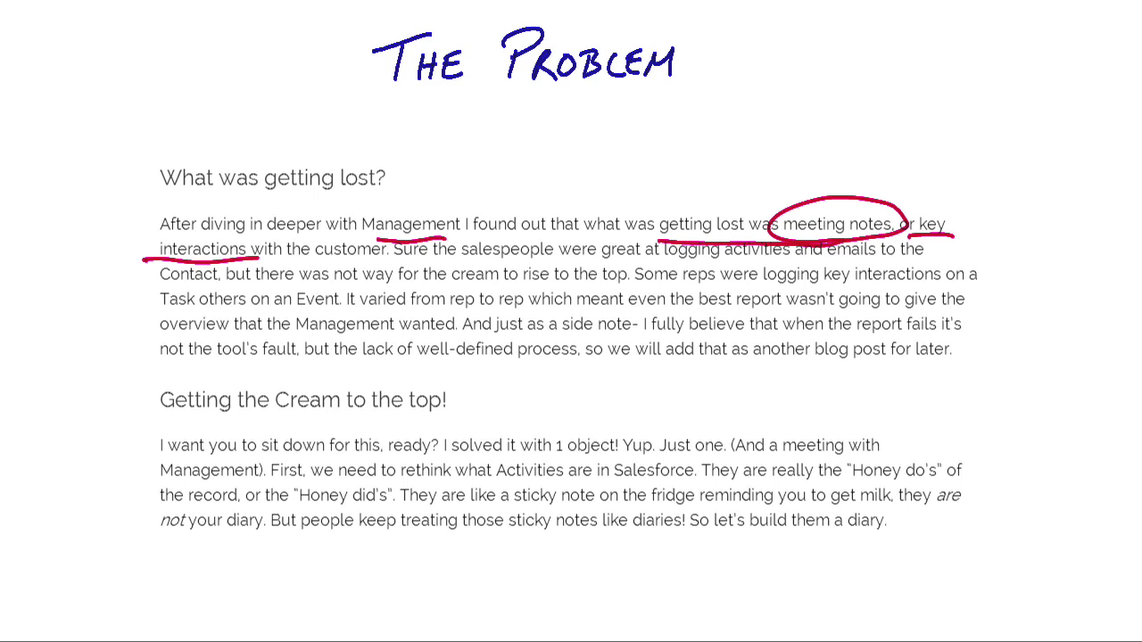
pyautogui.moveTo(667, 260); pyautogui.dragTo(814, 256)
pyautogui.moveTo(163, 315); pyautogui.dragTo(201, 314)
pyautogui.moveTo(310, 314); pyautogui.dragTo(343, 312)
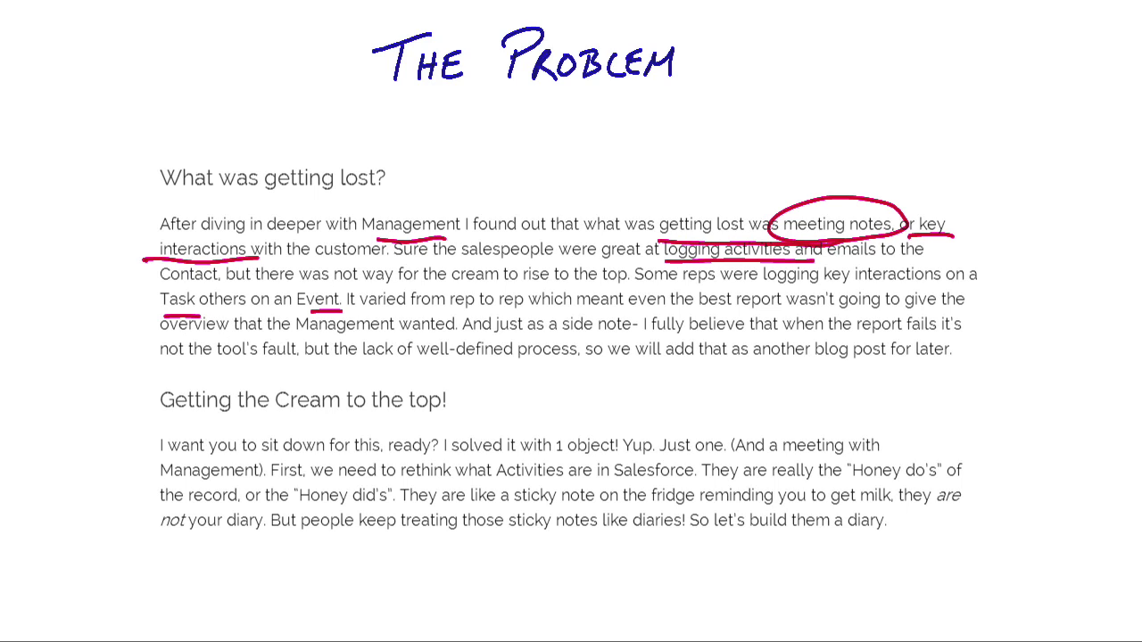
pyautogui.moveTo(375, 297)
pyautogui.mouseDown()
pyautogui.moveTo(544, 301)
pyautogui.moveTo(396, 307)
pyautogui.mouseUp()
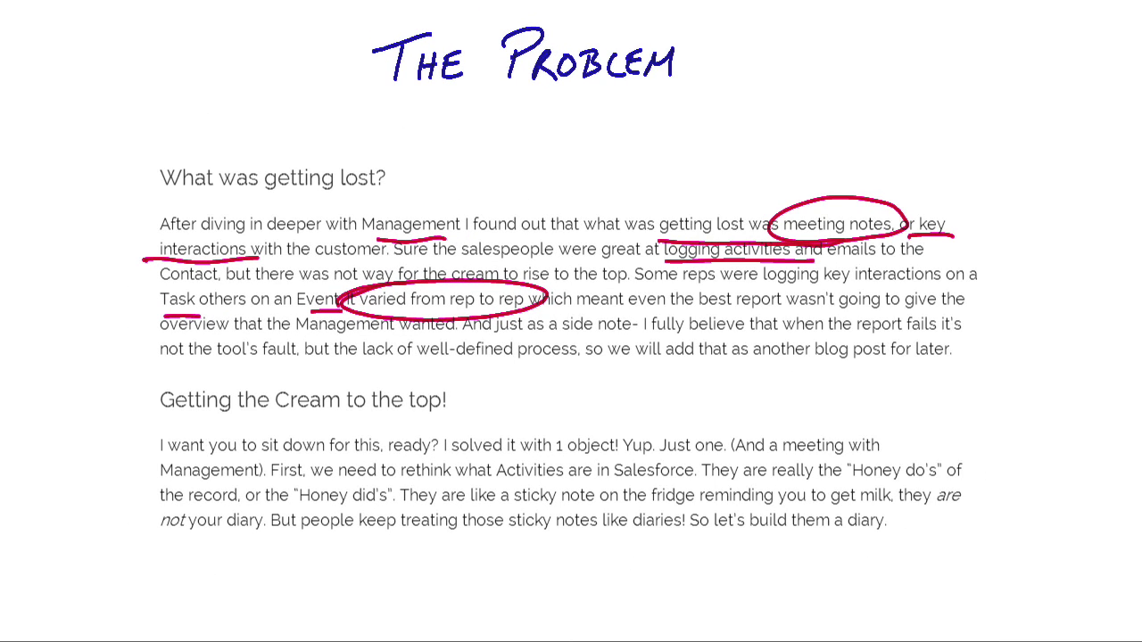
# Circle '1 object!' in the solution paragraph and handwrite 'ELEGANT — SIMPLE' beside it
pyautogui.moveTo(593, 425); pyautogui.dragTo(540, 451)
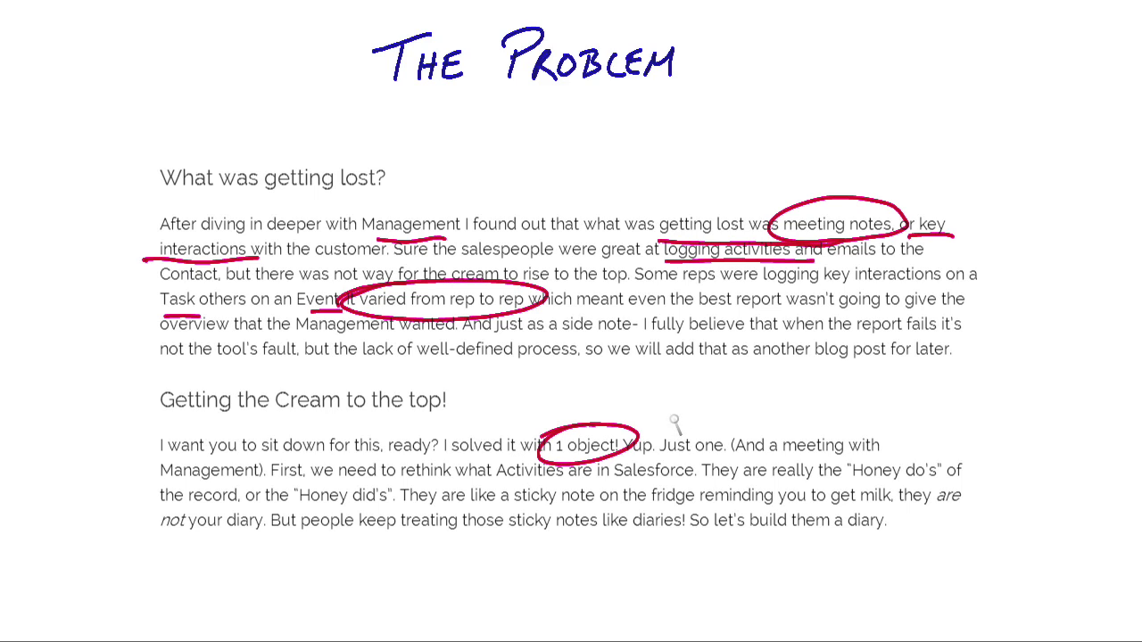
pyautogui.moveTo(695, 407)
pyautogui.mouseDown()
pyautogui.moveTo(698, 435)
pyautogui.moveTo(694, 419)
pyautogui.mouseUp()
pyautogui.moveTo(712, 408)
pyautogui.mouseDown()
pyautogui.moveTo(710, 431)
pyautogui.moveTo(756, 398)
pyautogui.moveTo(813, 435)
pyautogui.moveTo(847, 402)
pyautogui.mouseUp()
pyautogui.moveTo(836, 403)
pyautogui.mouseDown()
pyautogui.moveTo(834, 429)
pyautogui.moveTo(892, 413)
pyautogui.mouseUp()
pyautogui.moveTo(974, 400)
pyautogui.mouseDown()
pyautogui.moveTo(973, 412)
pyautogui.moveTo(1034, 418)
pyautogui.moveTo(1076, 399)
pyautogui.mouseUp()
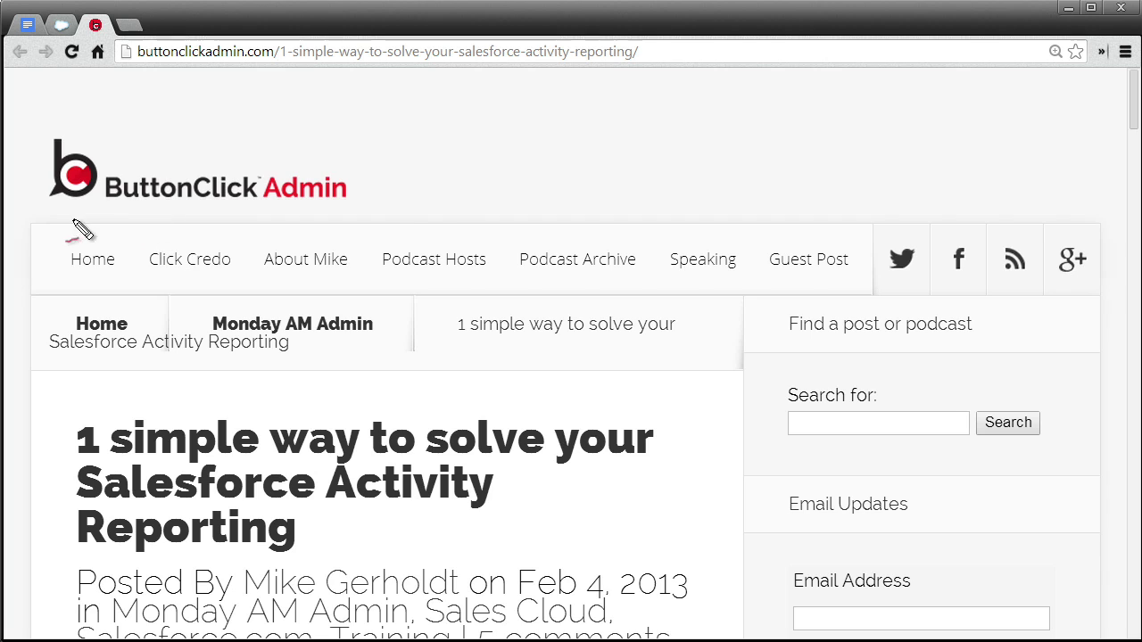
# Underline the ButtonClick Admin site name and post title, then clear the pen marks
pyautogui.moveTo(87, 228); pyautogui.dragTo(407, 220)
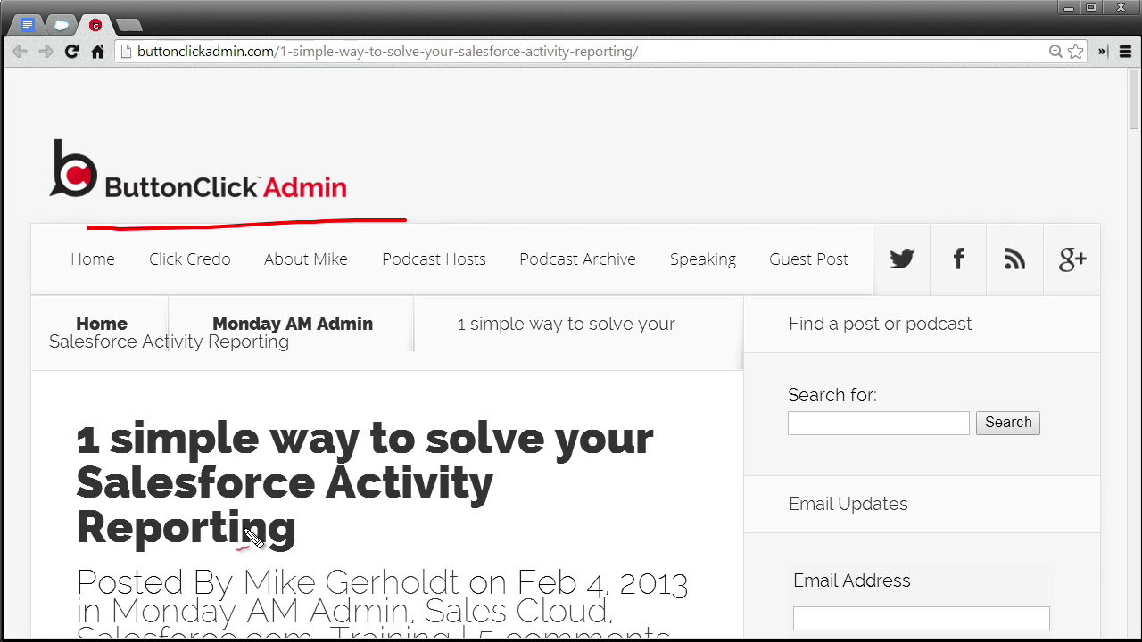
pyautogui.moveTo(59, 563); pyautogui.dragTo(394, 545)
pyautogui.press('Escape')
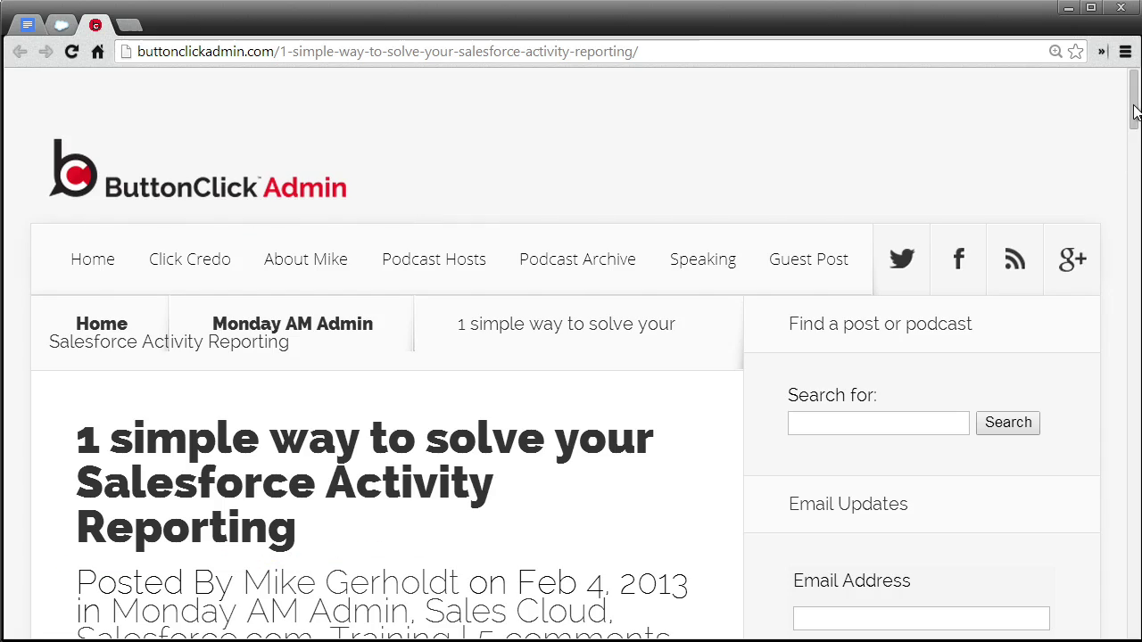
# Scroll to 'Here's what we need to do' and underline steps 1 and 2 and Meeting Note(s)
pyautogui.moveTo(1133, 112); pyautogui.dragTo(1107, 273)
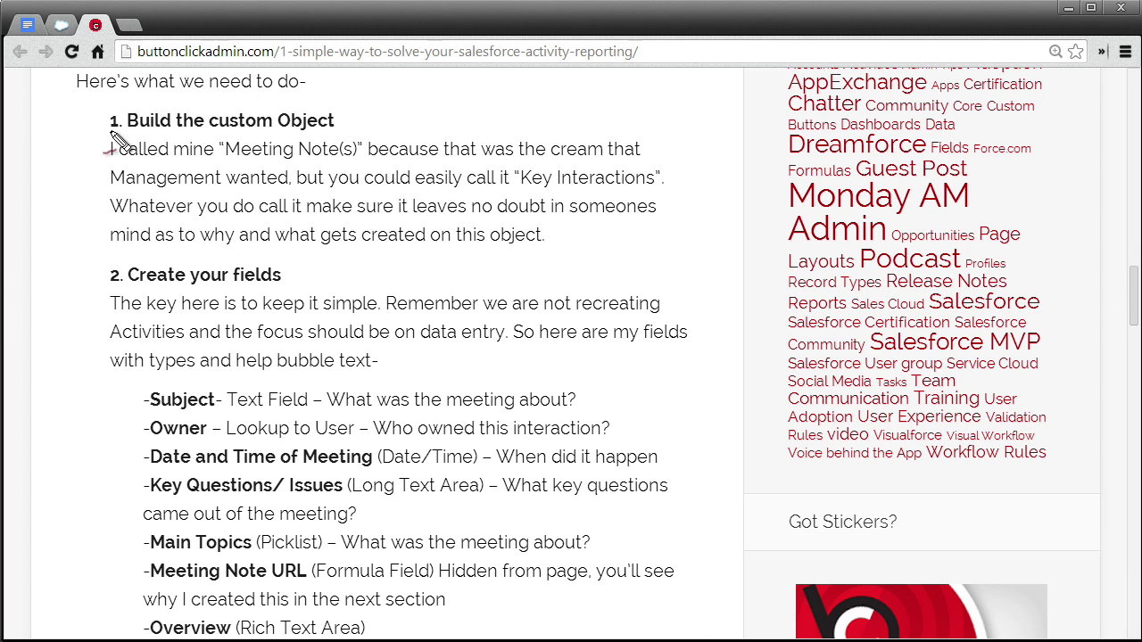
pyautogui.moveTo(89, 140); pyautogui.dragTo(363, 135)
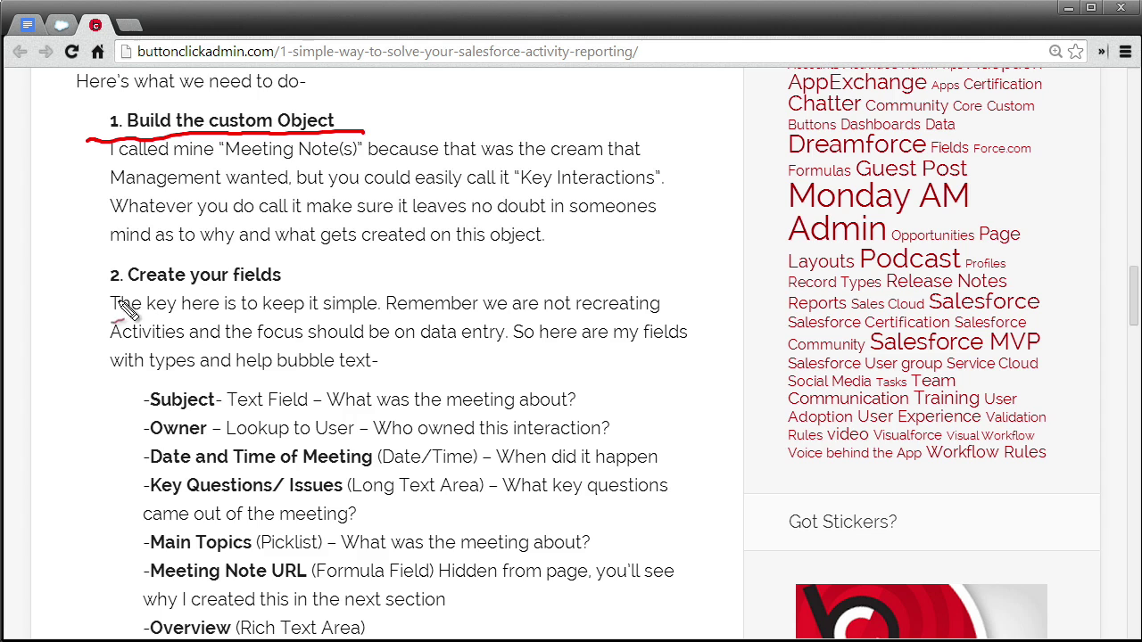
pyautogui.moveTo(85, 303); pyautogui.dragTo(339, 282)
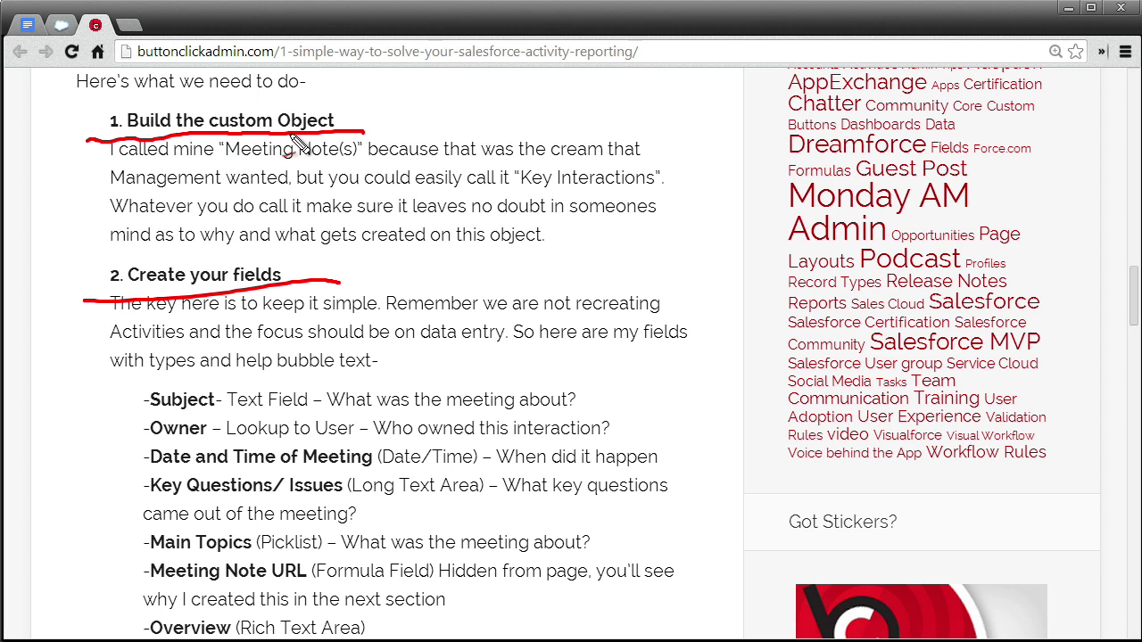
pyautogui.moveTo(216, 168); pyautogui.dragTo(359, 169)
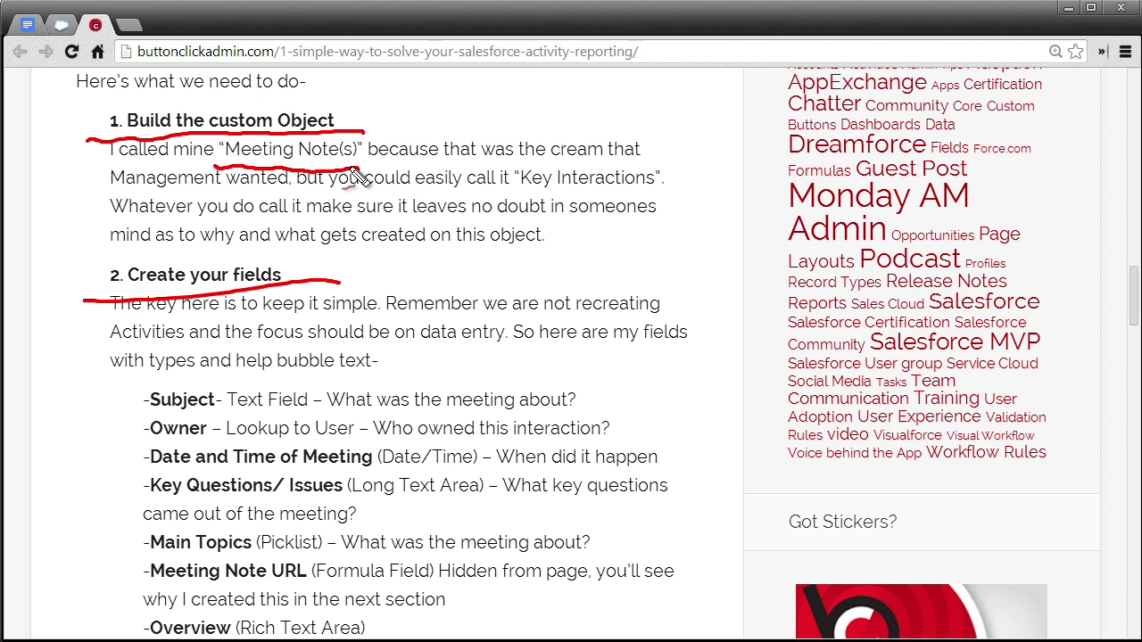
pyautogui.moveTo(1125, 290); pyautogui.dragTo(1132, 334)
# Underline Subject, Owner, Date and Time of Meeting, Key Questions/Issues and Main Topics with their types
pyautogui.scroll(-1, 1133, 326)
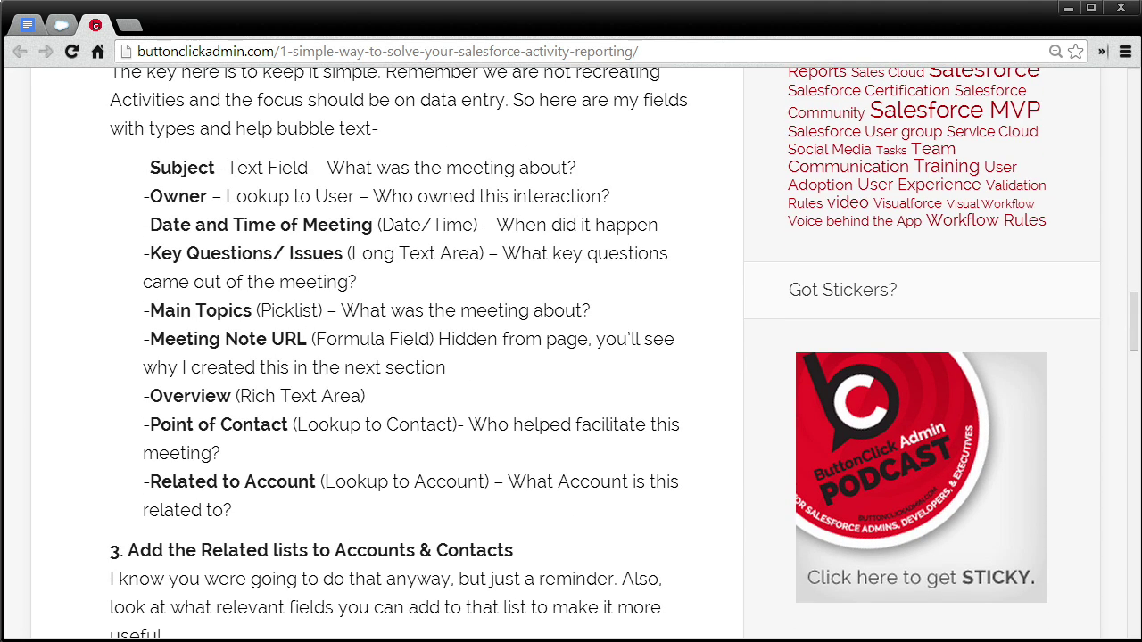
pyautogui.moveTo(137, 187); pyautogui.dragTo(323, 178)
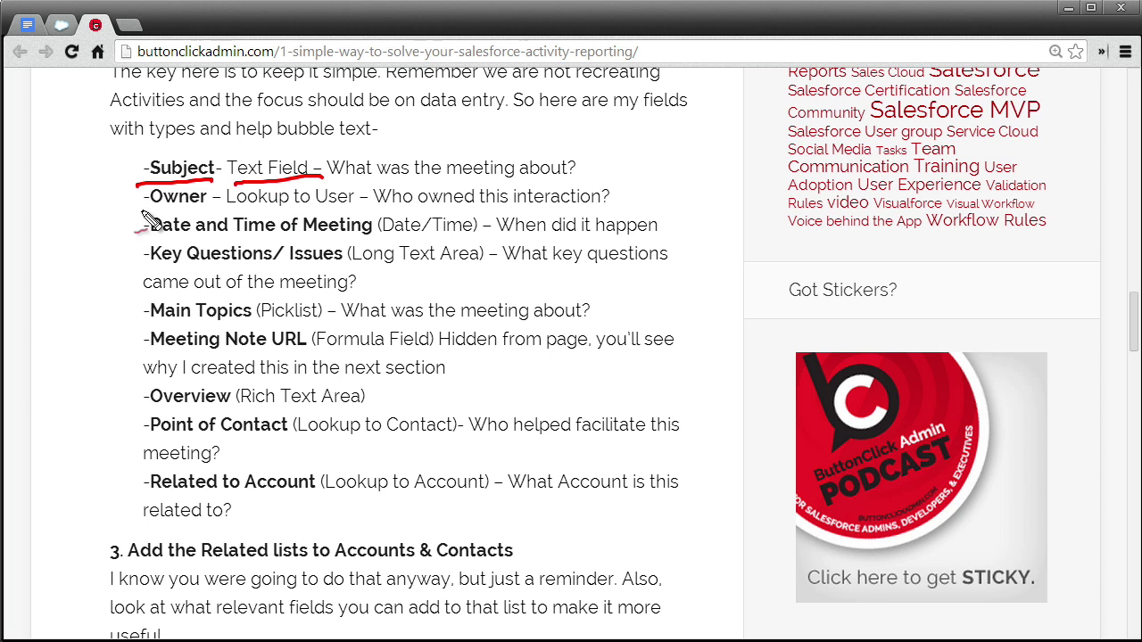
pyautogui.moveTo(149, 213); pyautogui.dragTo(354, 206)
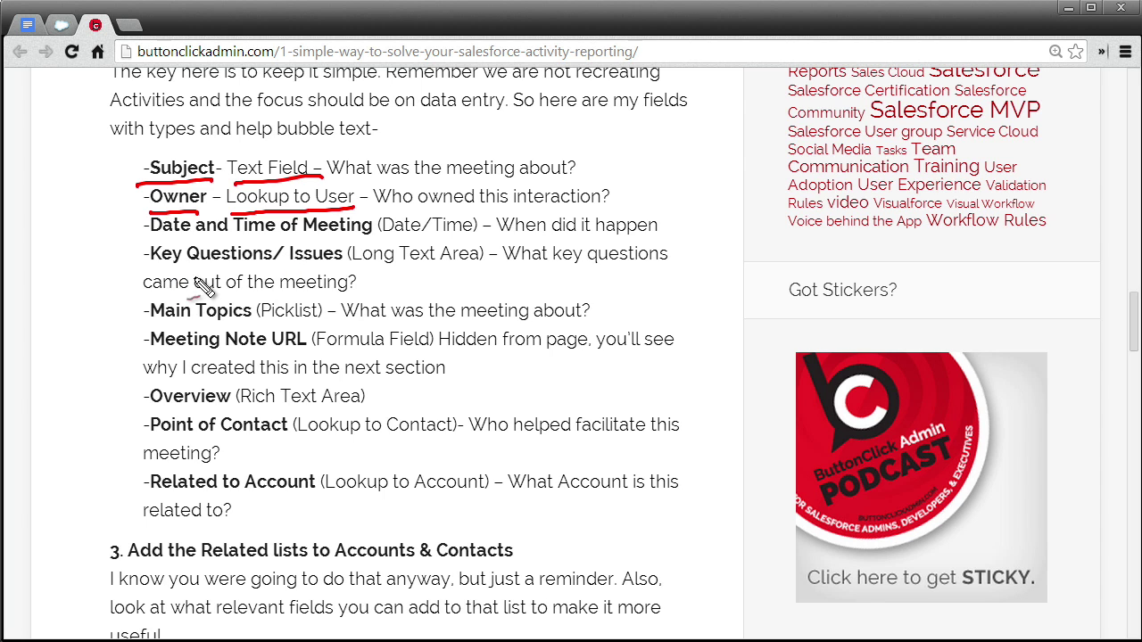
pyautogui.moveTo(154, 234); pyautogui.dragTo(346, 230)
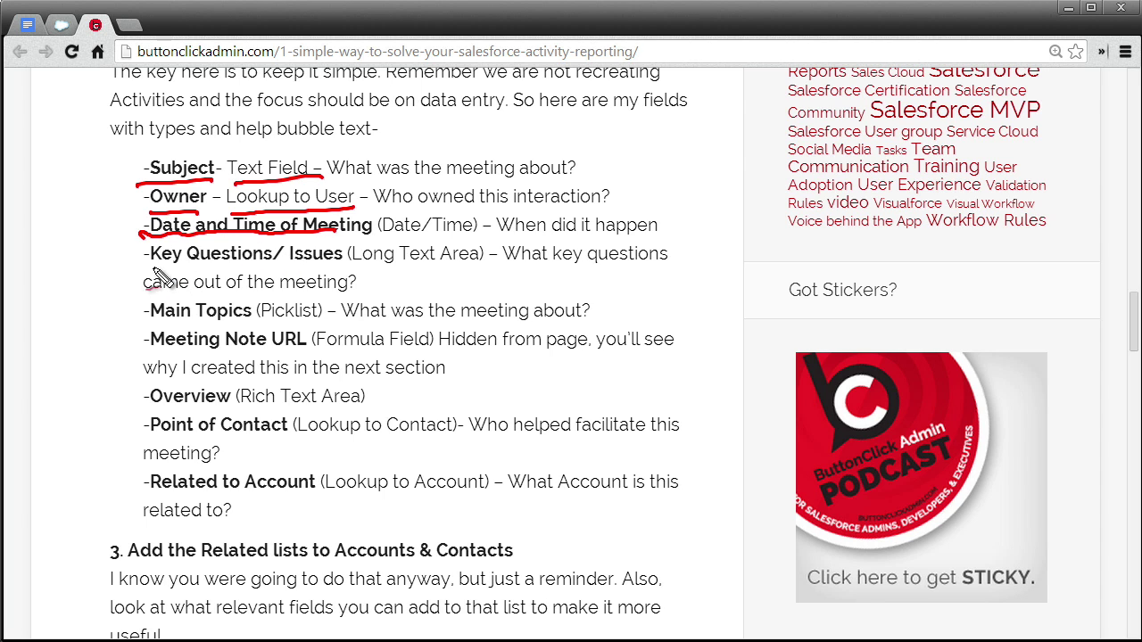
pyautogui.moveTo(150, 267)
pyautogui.mouseDown()
pyautogui.moveTo(342, 259)
pyautogui.moveTo(468, 234)
pyautogui.mouseUp()
pyautogui.moveTo(379, 278); pyautogui.dragTo(486, 272)
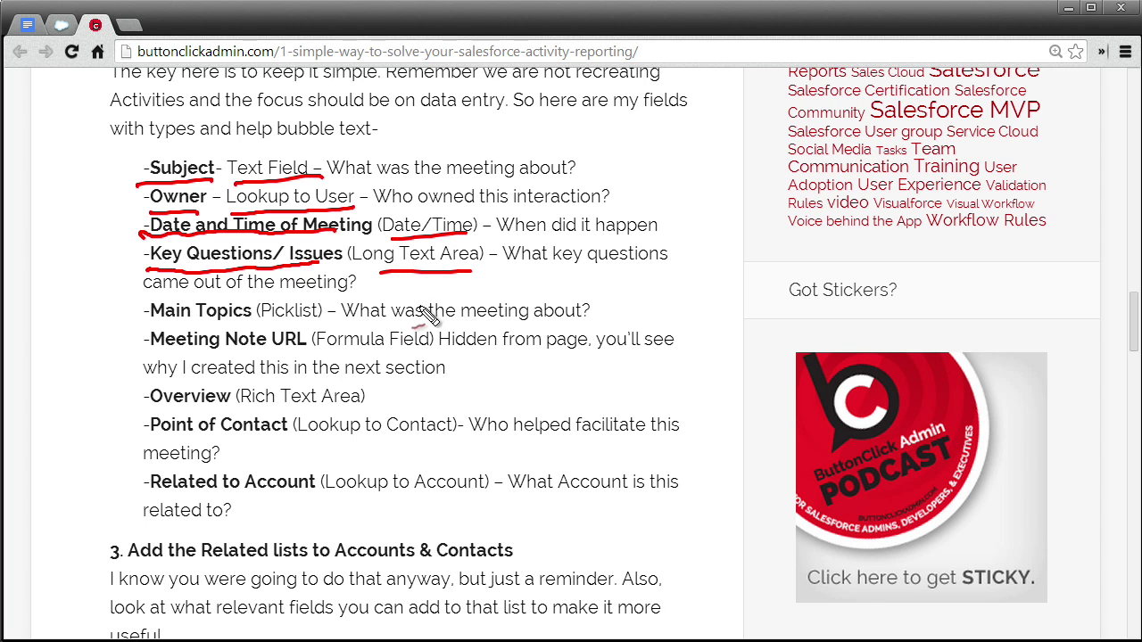
pyautogui.moveTo(135, 329)
pyautogui.mouseDown()
pyautogui.moveTo(320, 328)
pyautogui.moveTo(337, 299)
pyautogui.moveTo(266, 323)
pyautogui.mouseUp()
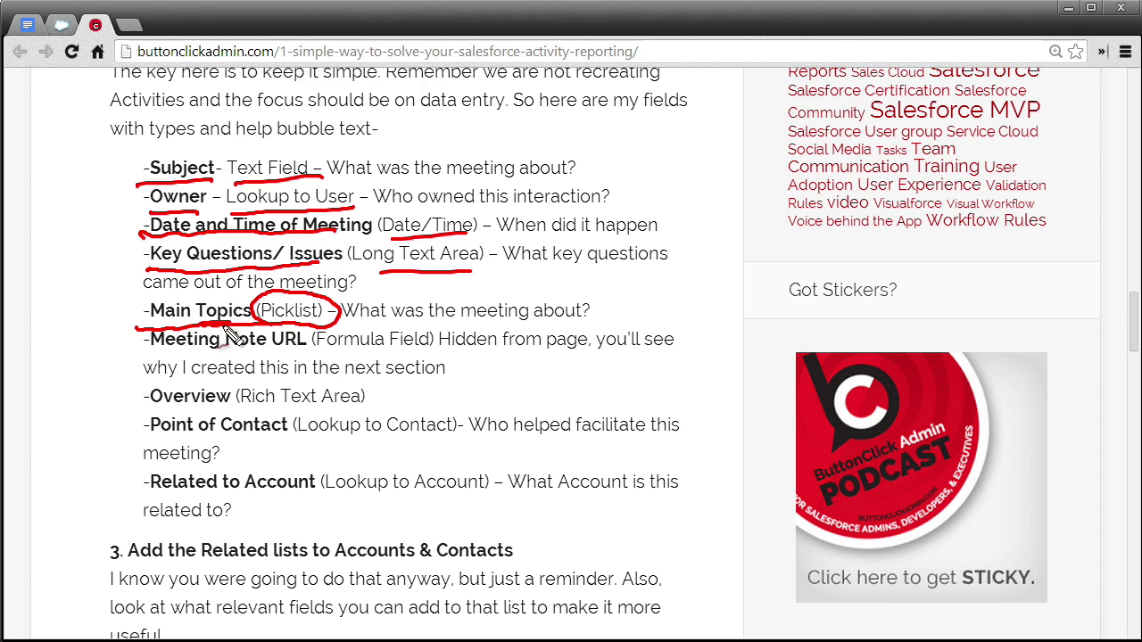
# Circle Meeting Note URL and underline Overview, Point of Contact (Lookup) and Related to Account
pyautogui.moveTo(138, 350)
pyautogui.mouseDown()
pyautogui.moveTo(299, 353)
pyautogui.moveTo(305, 324)
pyautogui.moveTo(152, 336)
pyautogui.moveTo(133, 365)
pyautogui.moveTo(184, 361)
pyautogui.mouseUp()
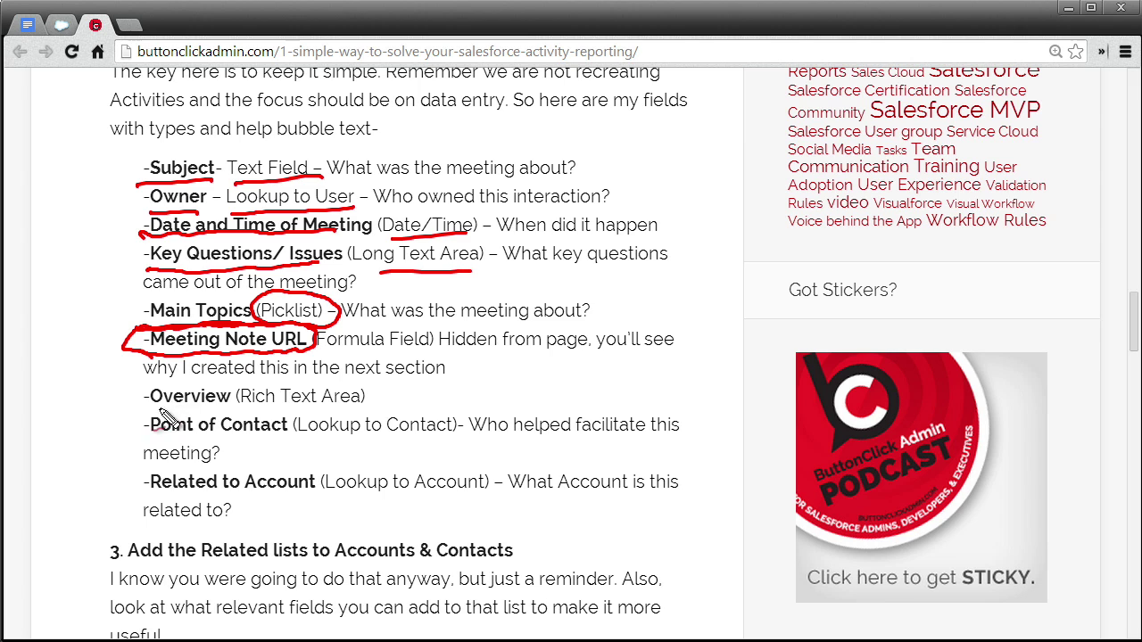
pyautogui.moveTo(164, 411); pyautogui.dragTo(306, 405)
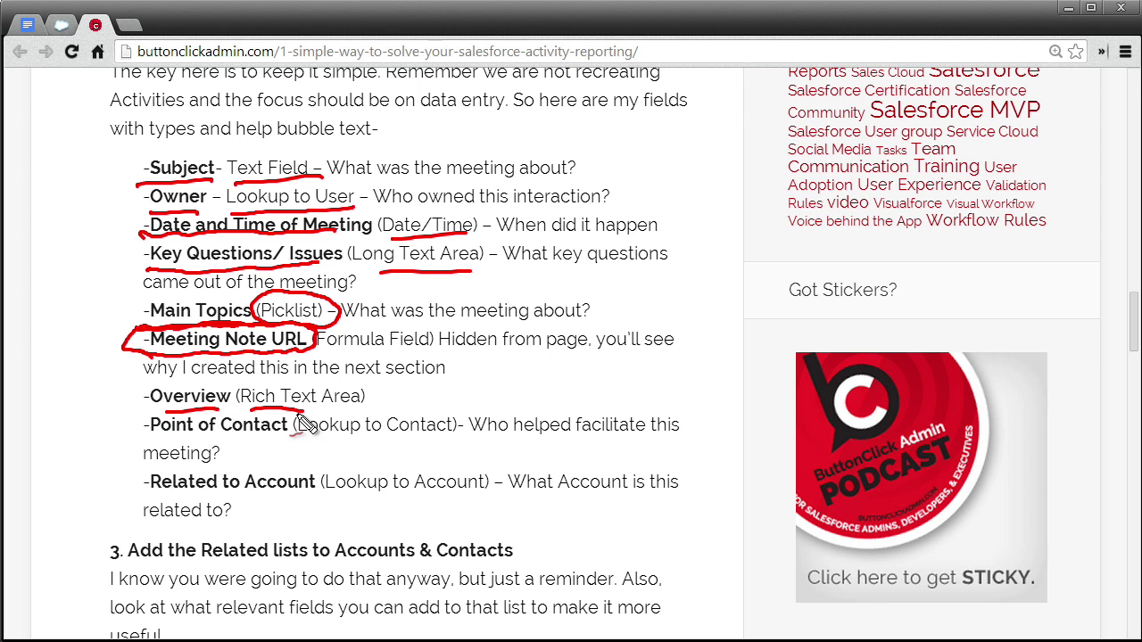
pyautogui.moveTo(154, 438)
pyautogui.mouseDown()
pyautogui.moveTo(375, 438)
pyautogui.moveTo(317, 450)
pyautogui.mouseUp()
pyautogui.moveTo(409, 438); pyautogui.dragTo(443, 436)
pyautogui.moveTo(149, 496)
pyautogui.mouseDown()
pyautogui.moveTo(314, 496)
pyautogui.moveTo(375, 516)
pyautogui.moveTo(482, 496)
pyautogui.mouseUp()
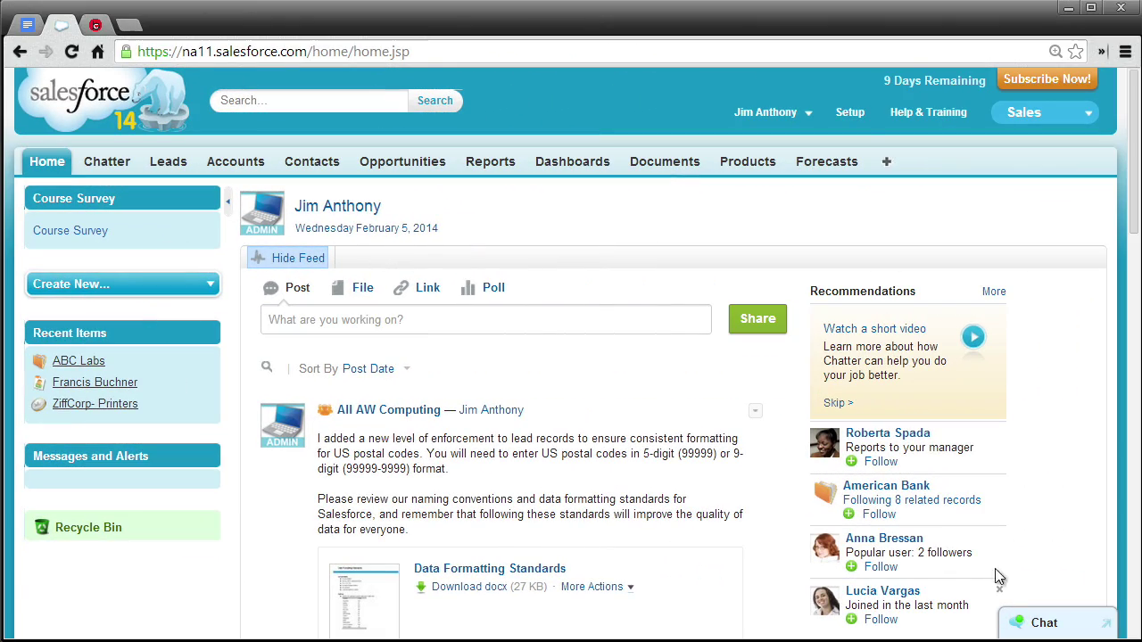
# Go to Setup > Create > Objects to list the custom objects
pyautogui.click(847, 117)
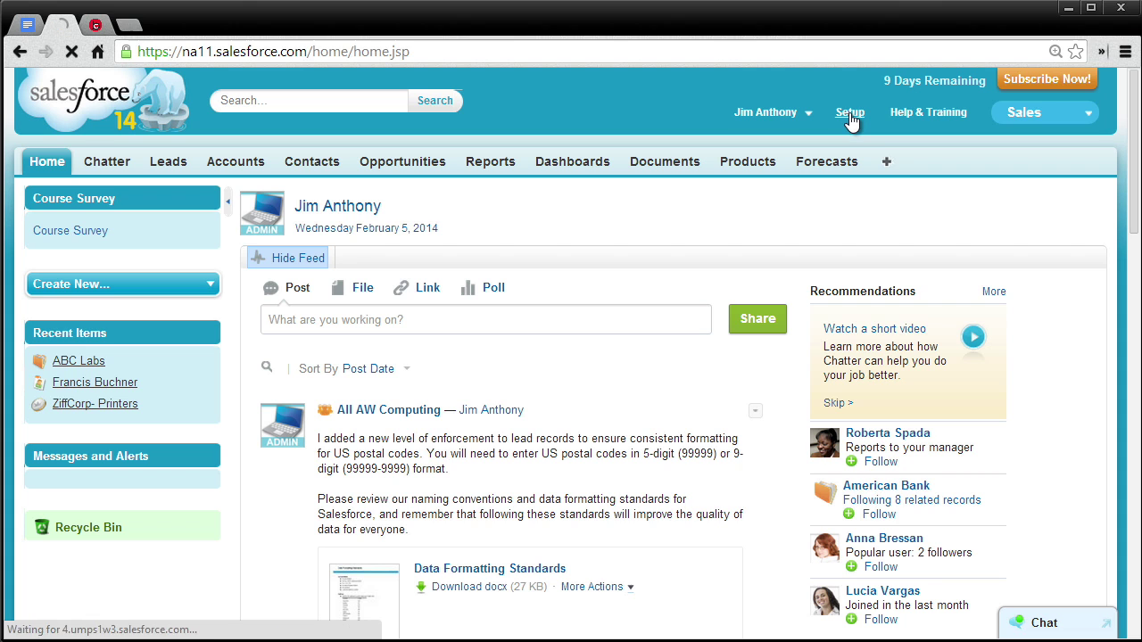
pyautogui.scroll(-3, 58, 406)
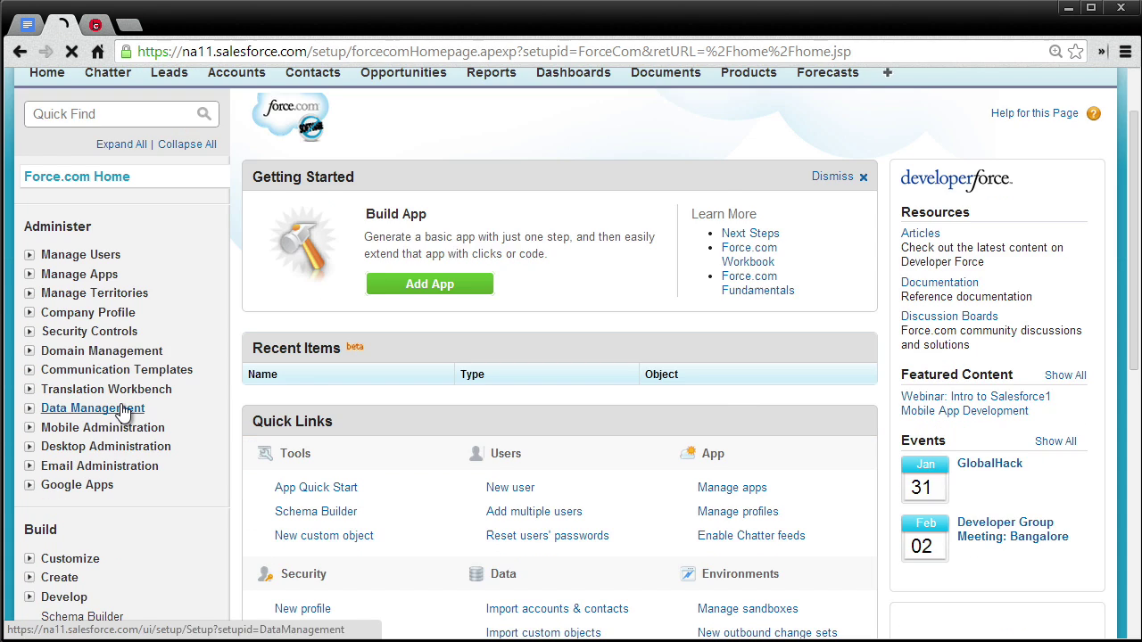
pyautogui.click(59, 400)
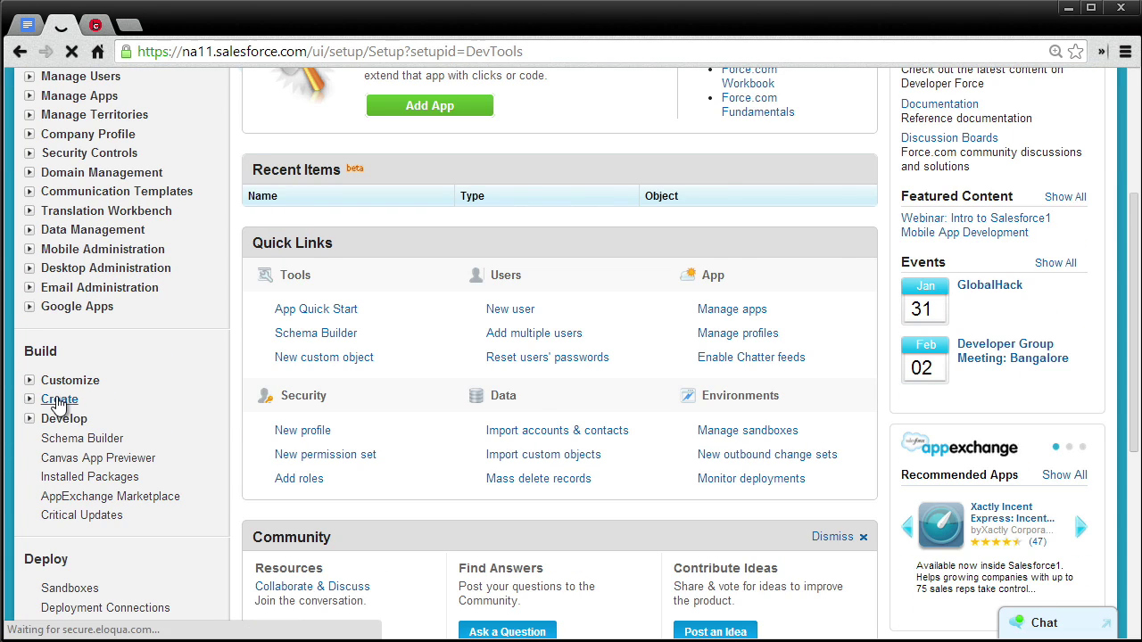
pyautogui.scroll(-2, 65, 403)
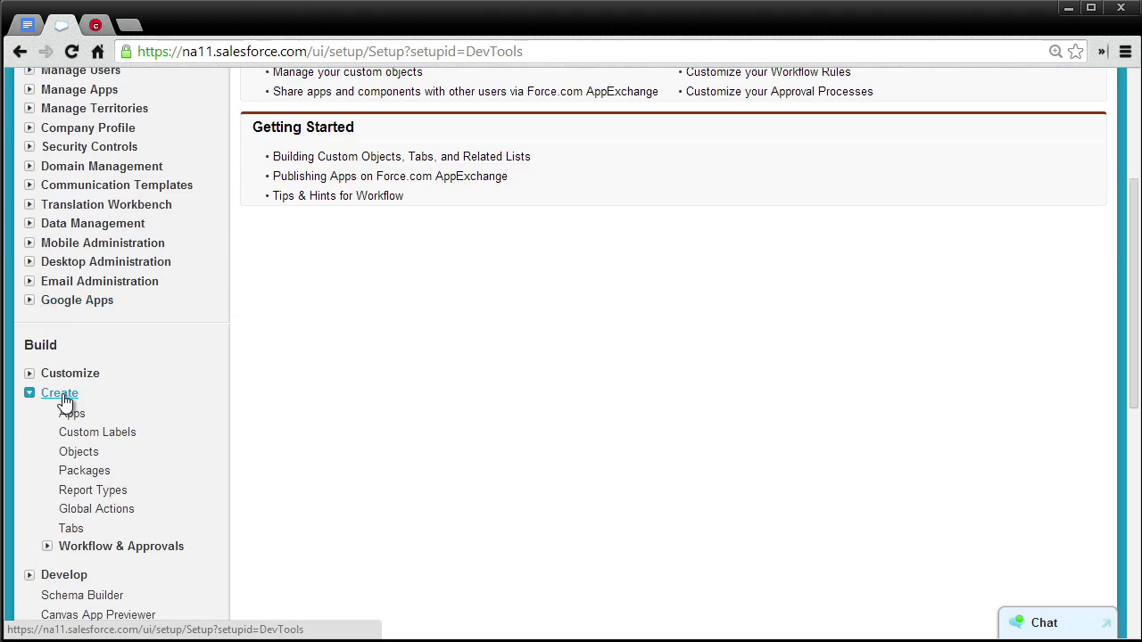
pyautogui.click(79, 453)
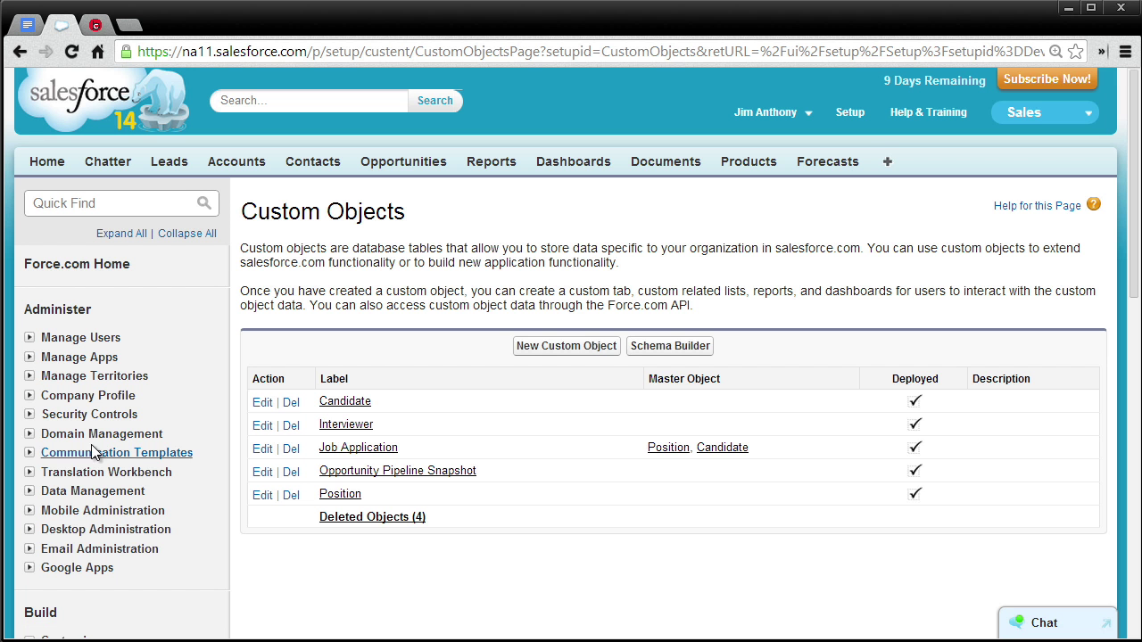
# Start a New Custom Object and enter the Meeting Notes labels and description
pyautogui.click(553, 348)
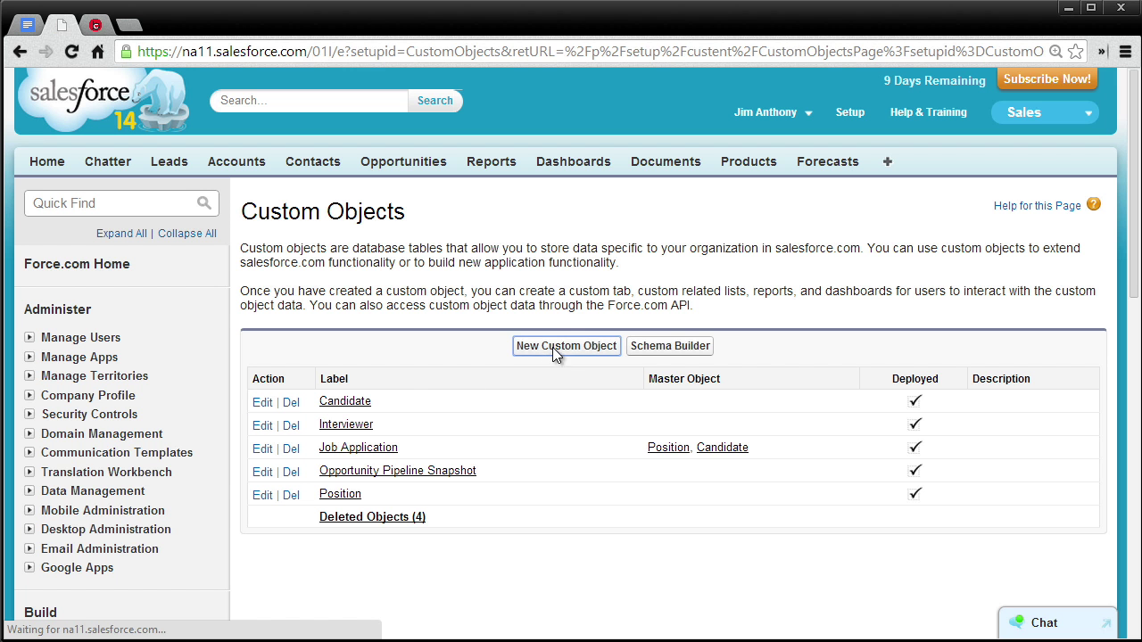
pyautogui.click(484, 402)
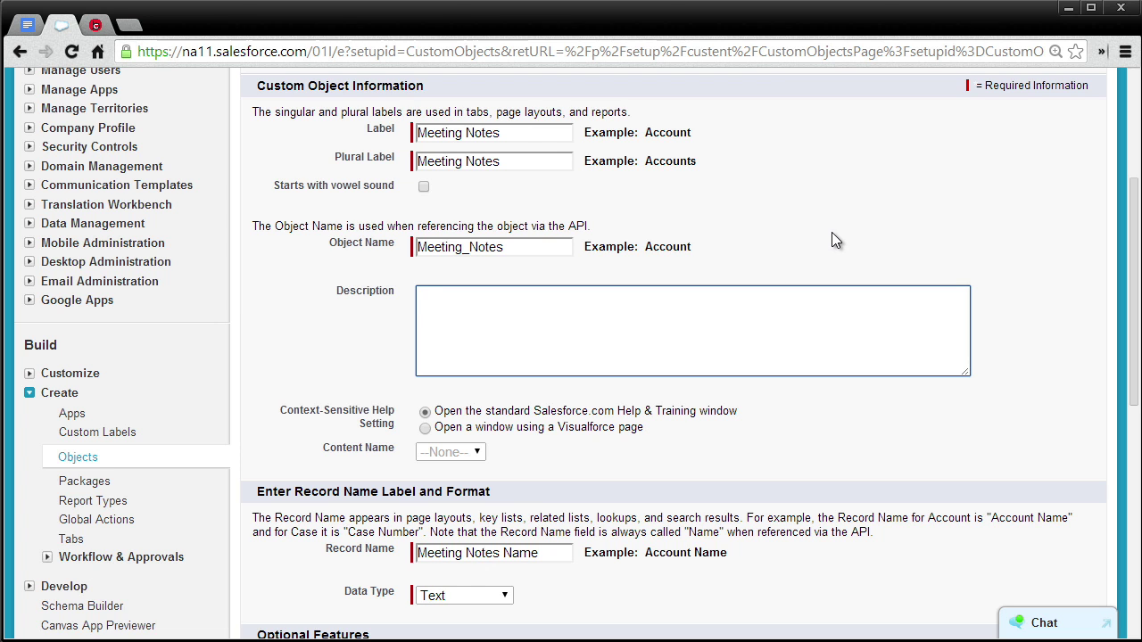
pyautogui.write('K')
pyautogui.scroll(-4, 865, 263)
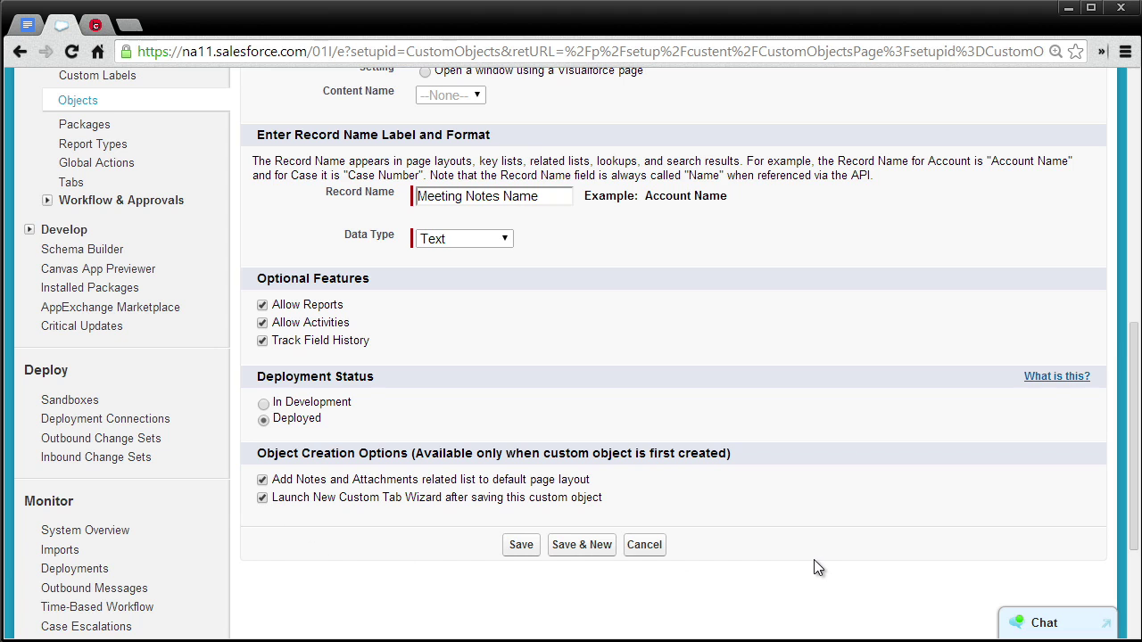
# Save the Meeting Notes object and pick the Cup style for its new tab
pyautogui.click(520, 547)
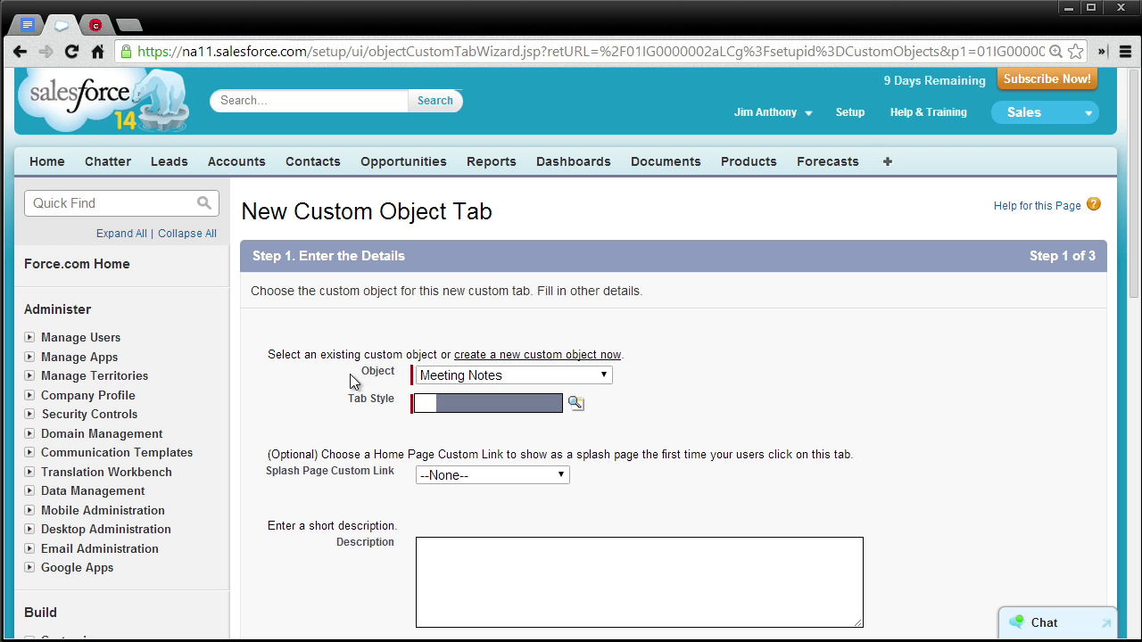
pyautogui.click(532, 411)
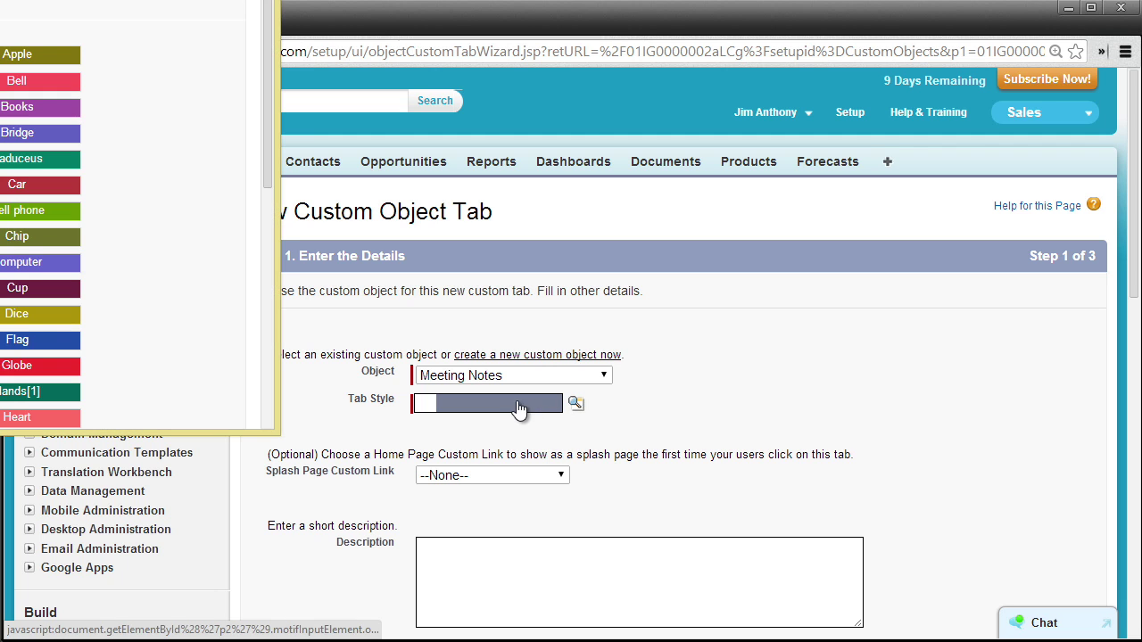
pyautogui.scroll(-5, 4, 254)
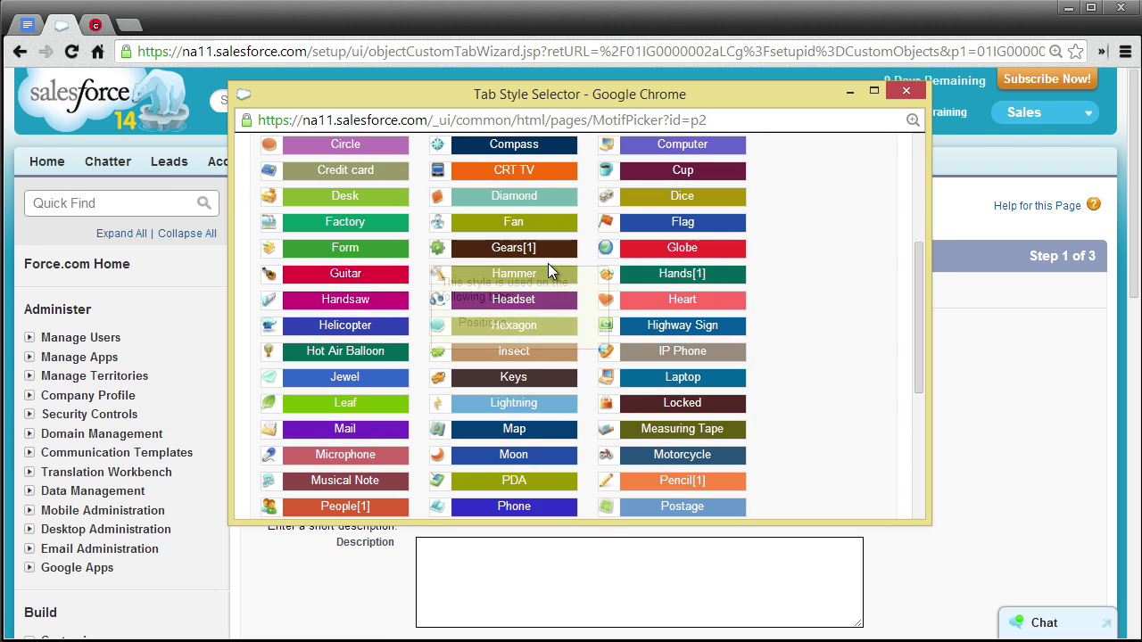
pyautogui.scroll(-3, 548, 267)
pyautogui.scroll(5, 548, 268)
pyautogui.click(663, 400)
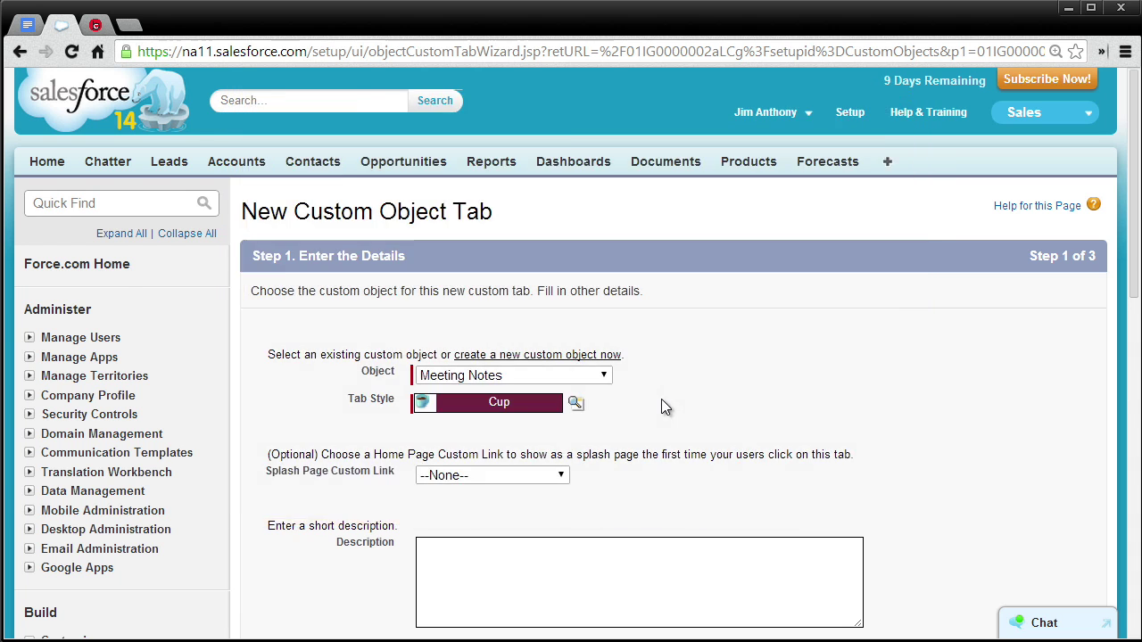
# Keep the tab Default On for all profiles, include it in every app, and save
pyautogui.scroll(-3, 661, 398)
pyautogui.click(1032, 403)
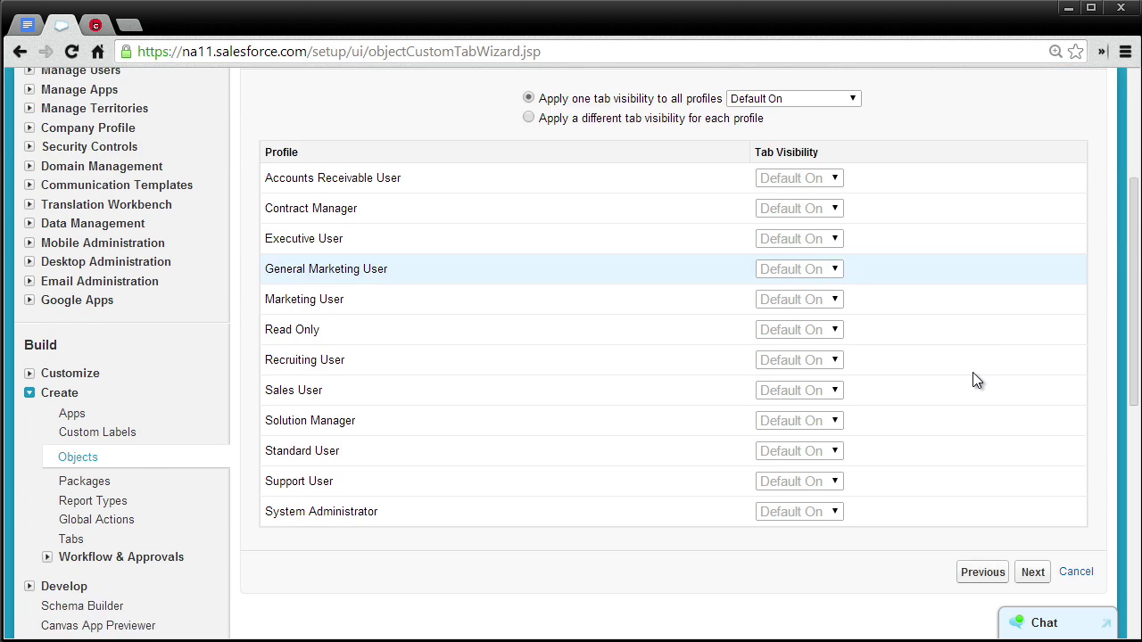
pyautogui.scroll(-1, 972, 372)
pyautogui.click(1032, 482)
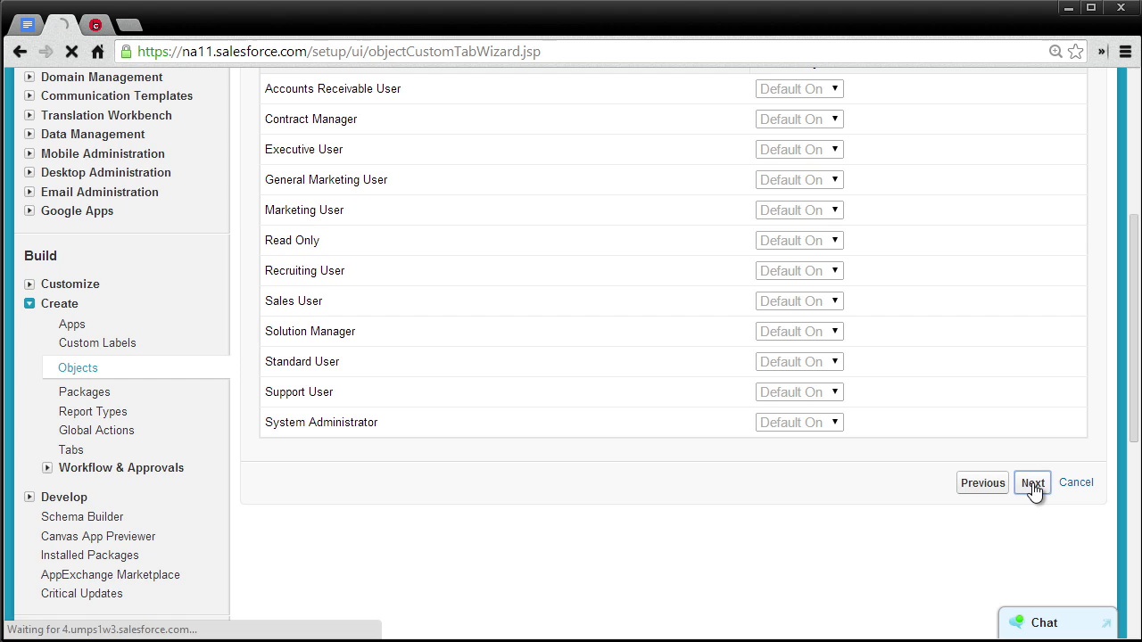
pyautogui.scroll(-2, 1020, 486)
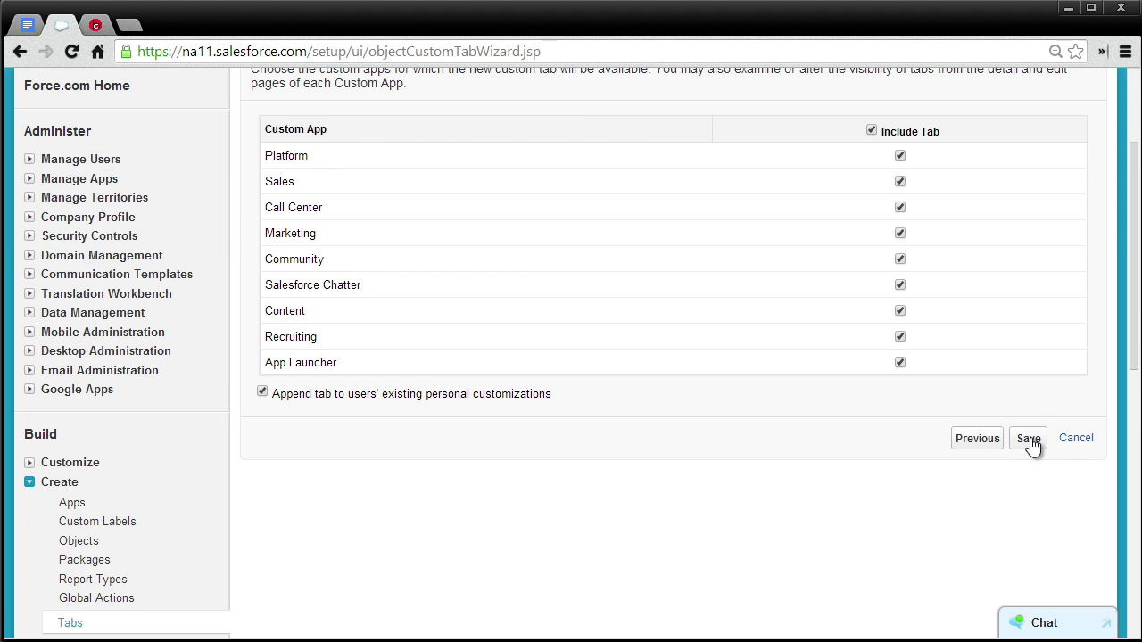
pyautogui.click(1030, 440)
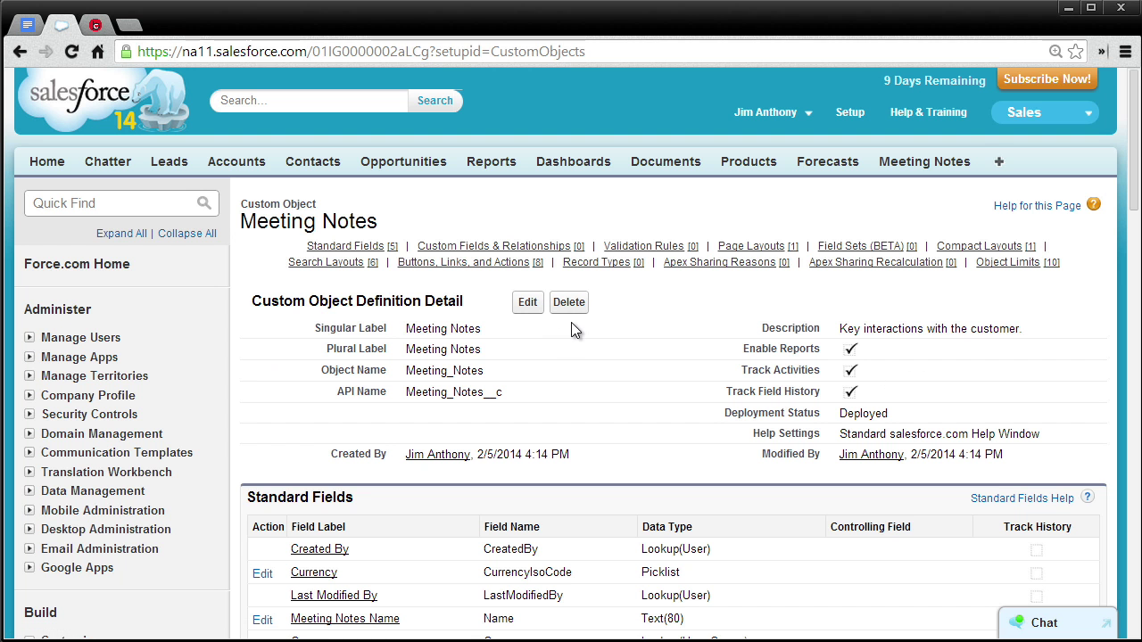
# Mark the Meeting Notes heading and new tab with the pen, then clear the annotations
pyautogui.moveTo(330, 261)
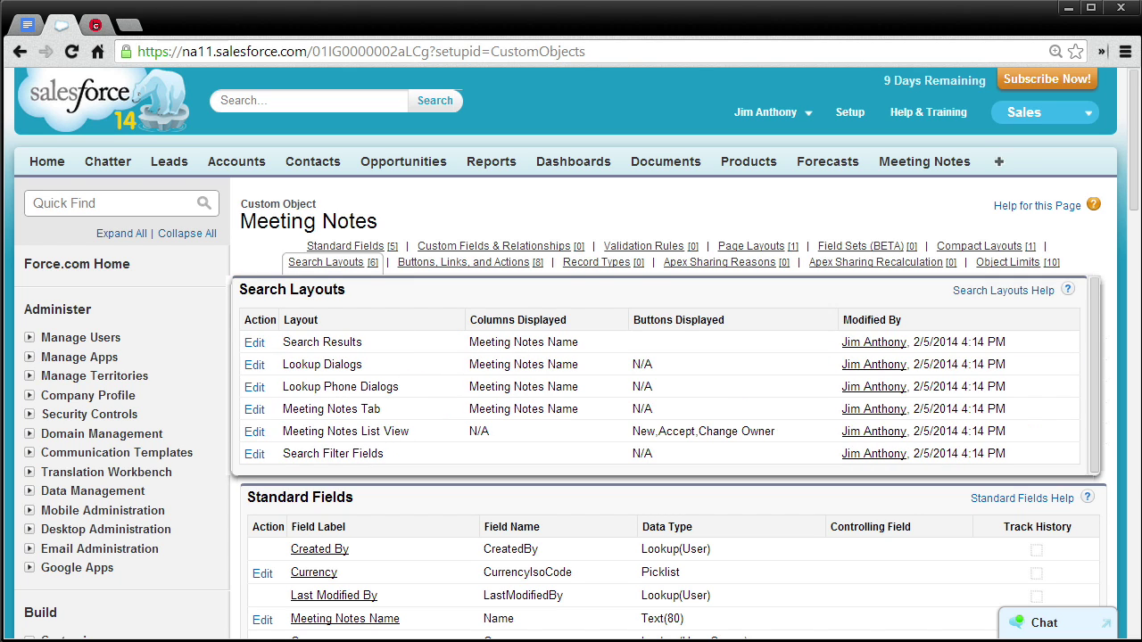
pyautogui.moveTo(219, 237); pyautogui.dragTo(332, 237)
pyautogui.moveTo(945, 138)
pyautogui.mouseDown()
pyautogui.moveTo(887, 165)
pyautogui.moveTo(990, 157)
pyautogui.moveTo(918, 134)
pyautogui.mouseUp()
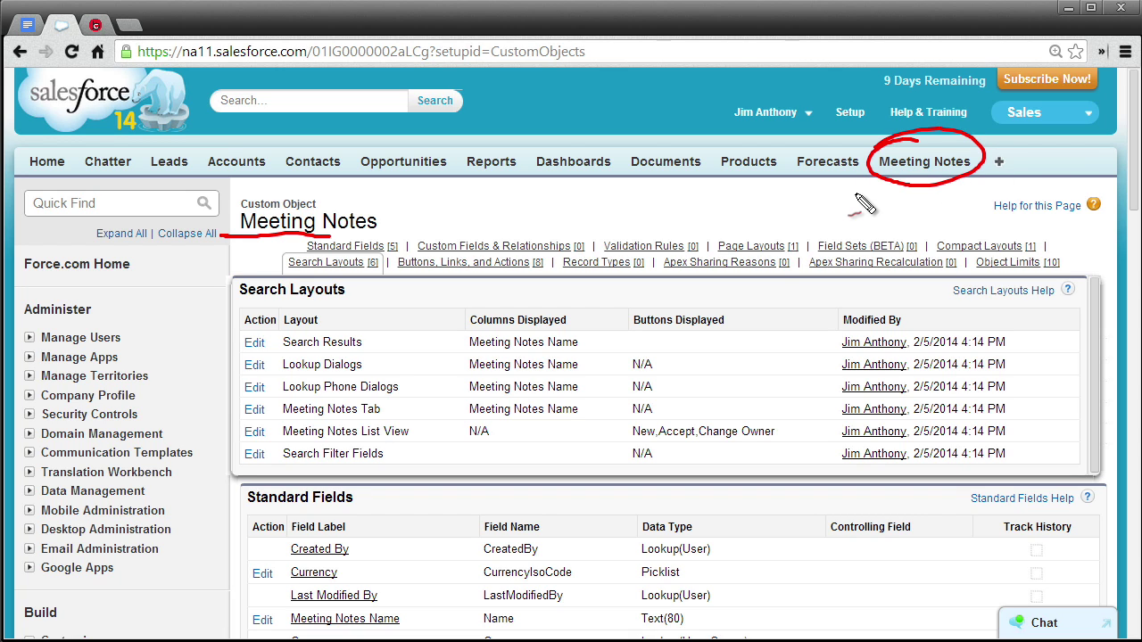
pyautogui.press('Escape')
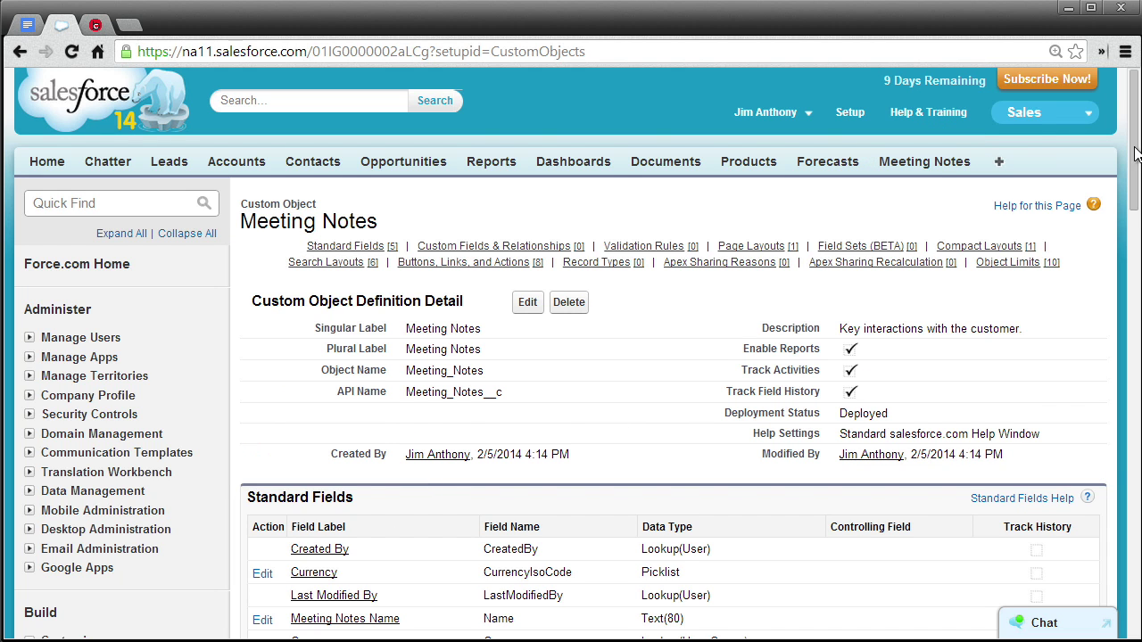
# Create a Text field labelled Subject, length 255, with description and help text 'What was the meeting about?'
pyautogui.scroll(-4, 1098, 270)
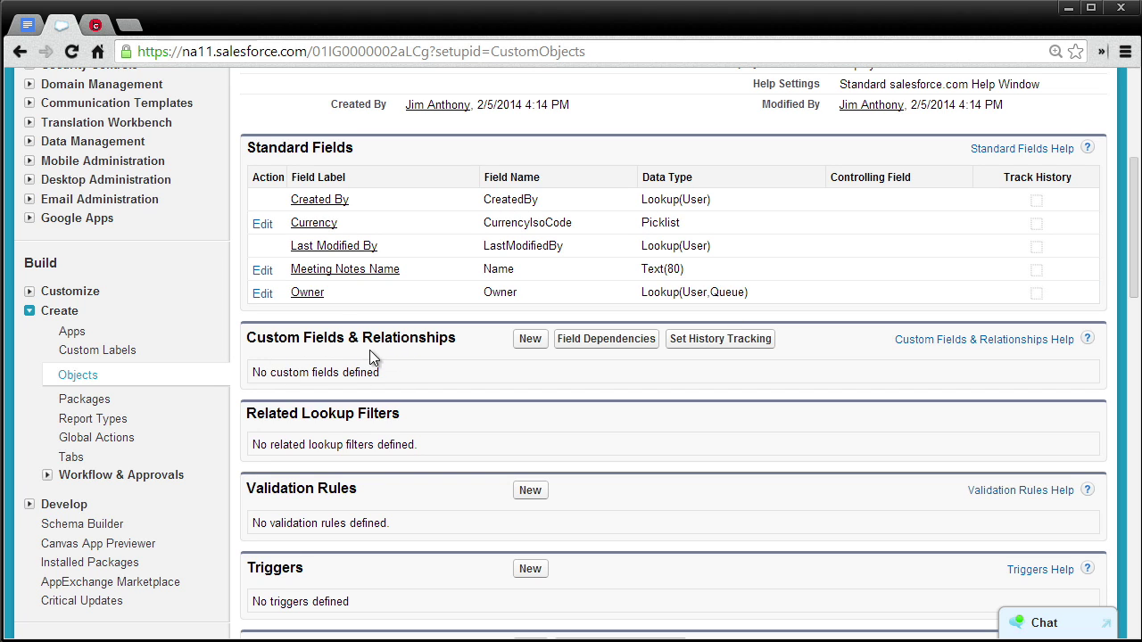
pyautogui.click(526, 341)
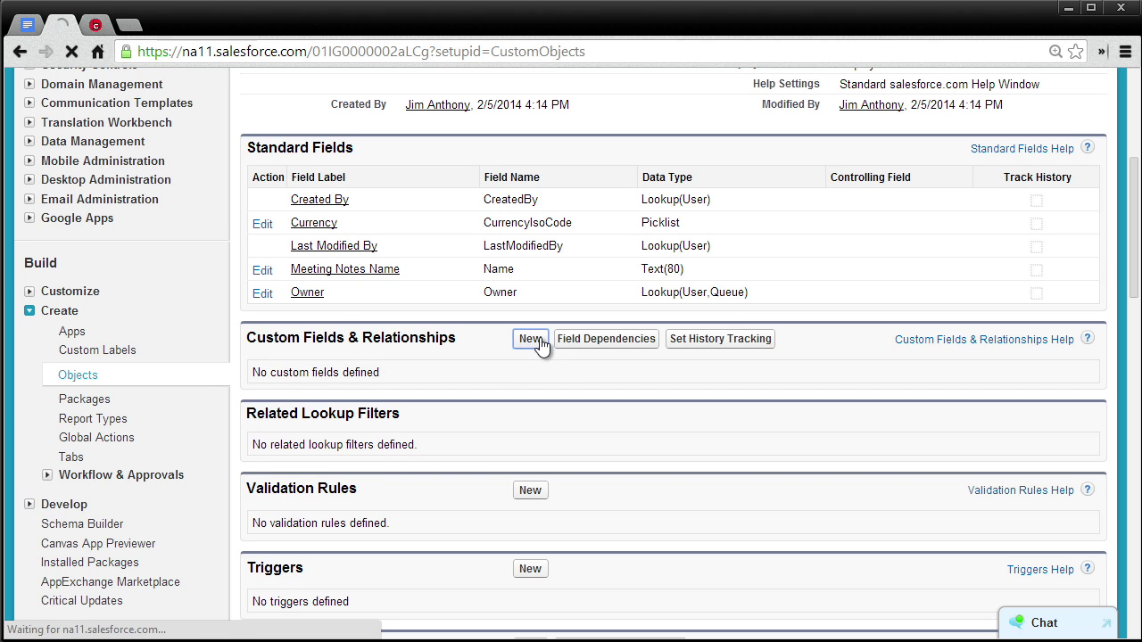
pyautogui.scroll(-6, 536, 347)
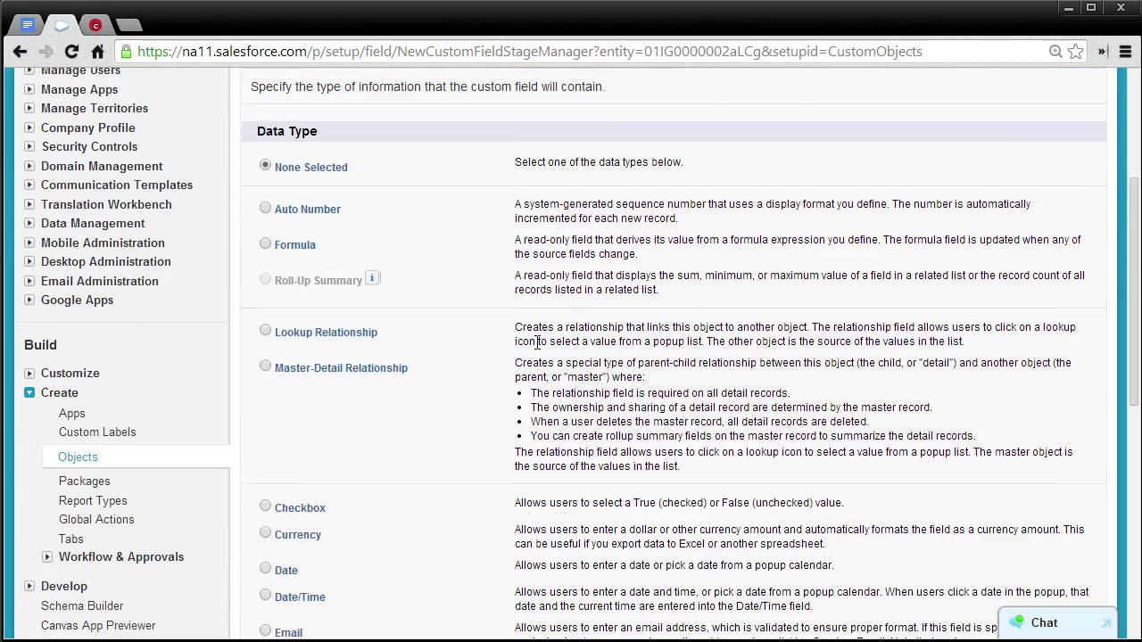
pyautogui.scroll(-2, 536, 343)
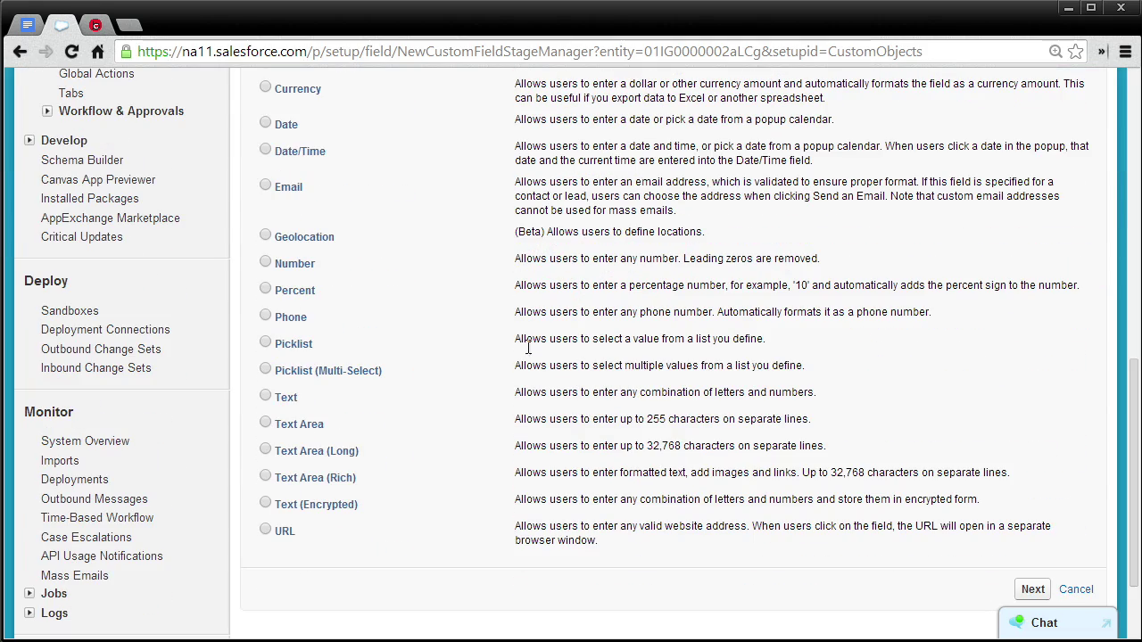
pyautogui.click(1025, 591)
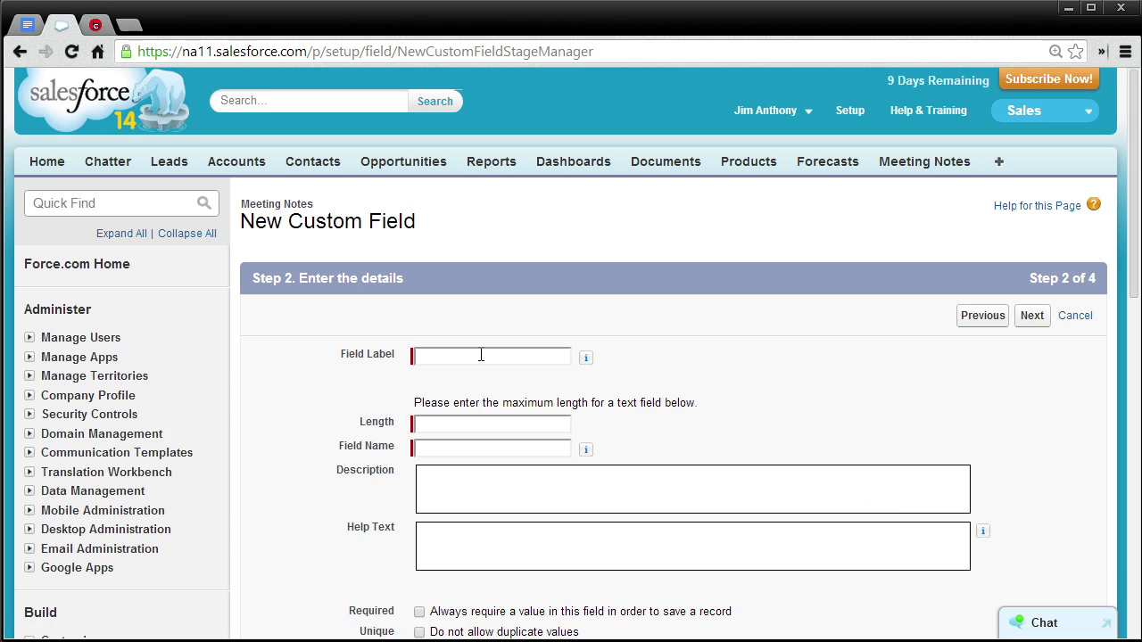
pyautogui.click(481, 355)
pyautogui.write('Subject')
pyautogui.click(502, 424)
pyautogui.write('255')
pyautogui.click(655, 483)
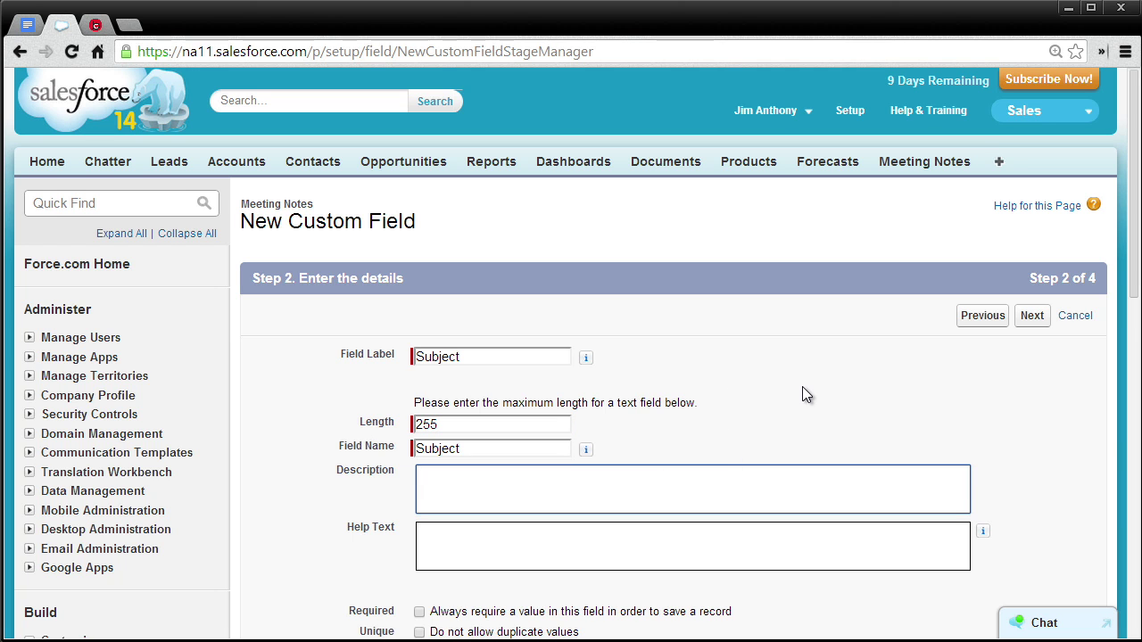
pyautogui.hotkey('ctrl', 'v')
pyautogui.press('Tab')
pyautogui.hotkey('ctrl', 'v')
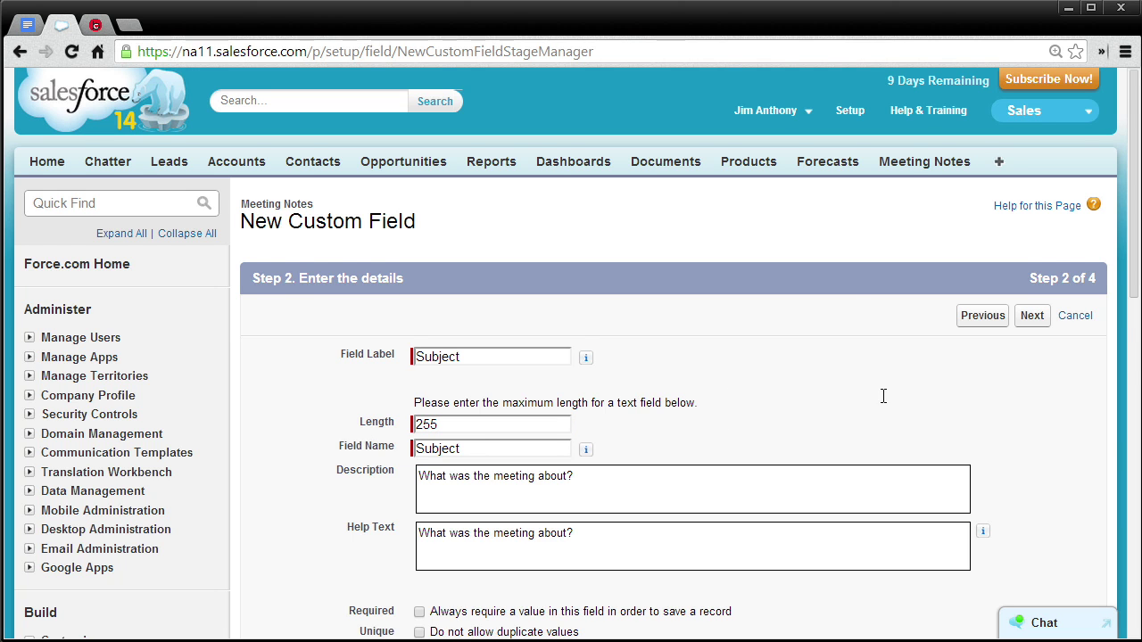
# Accept the default field-level security and page layout, and save the Subject field
pyautogui.scroll(-2, 877, 401)
pyautogui.scroll(-2, 877, 404)
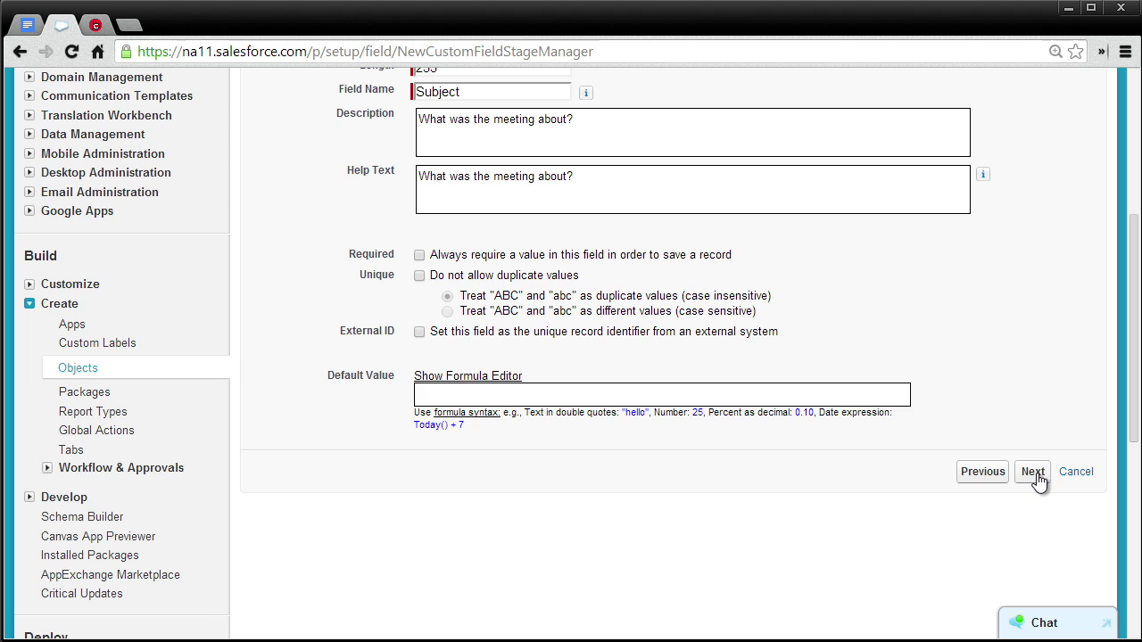
pyautogui.click(1032, 473)
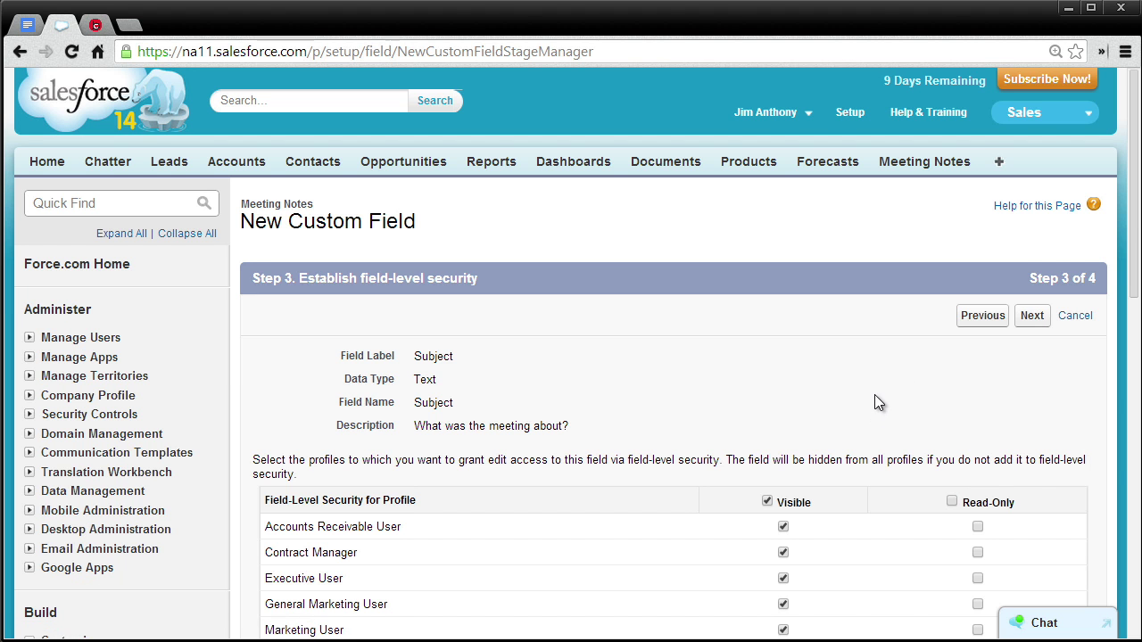
pyautogui.scroll(-5, 874, 403)
pyautogui.click(1033, 424)
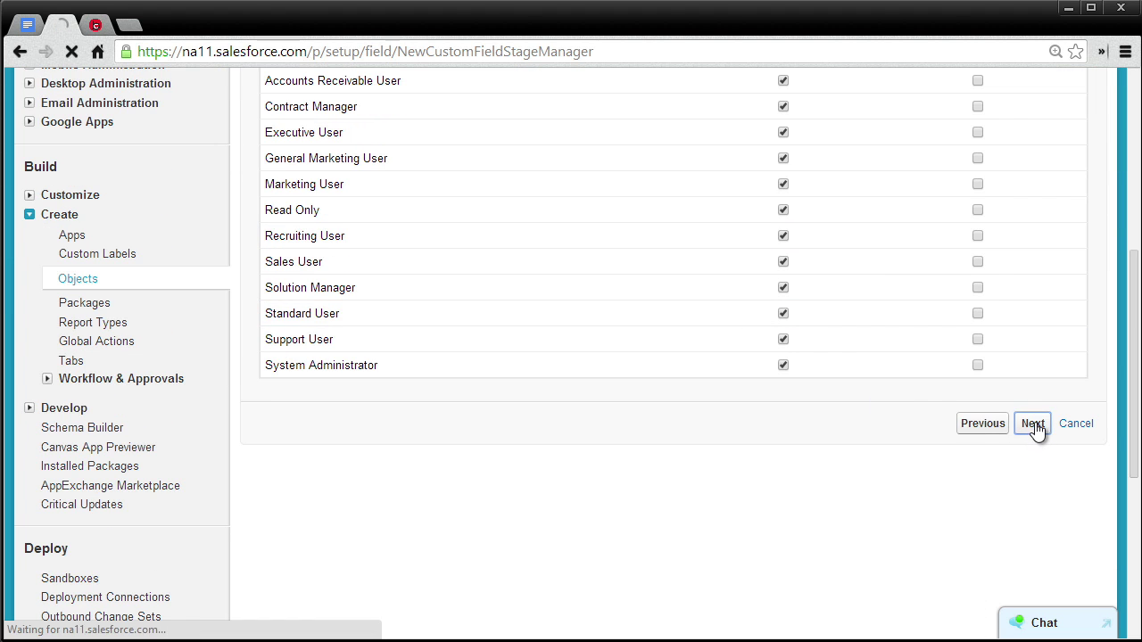
pyautogui.scroll(-2, 860, 397)
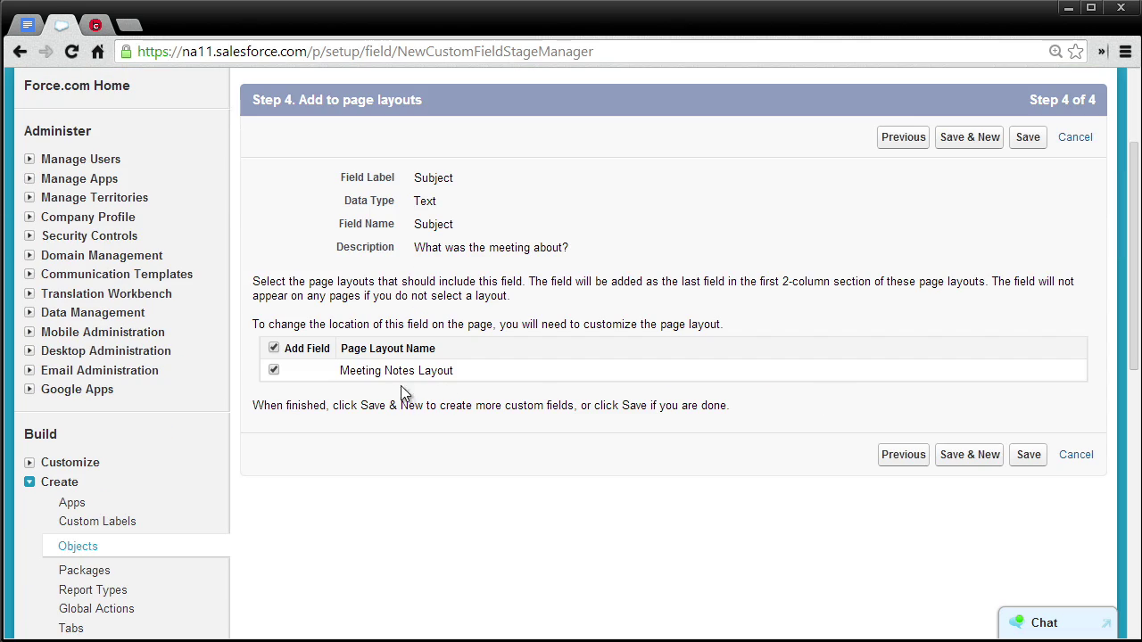
pyautogui.click(1027, 457)
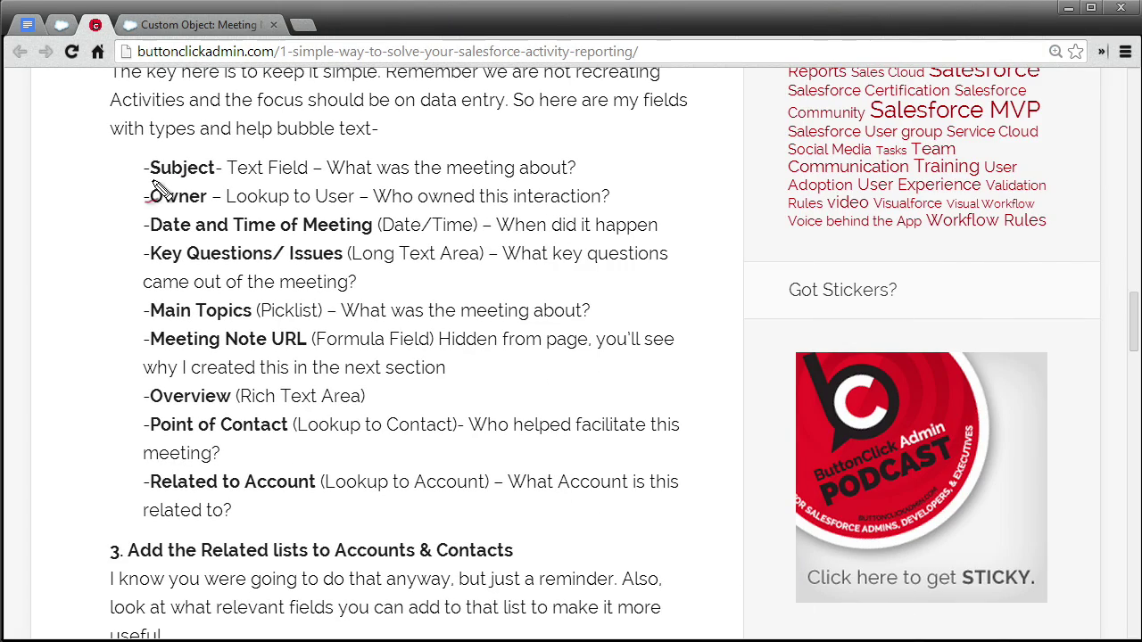
# Underline Subject, its help question and Main Topics with its Picklist type on the blog
pyautogui.moveTo(134, 184); pyautogui.dragTo(308, 181)
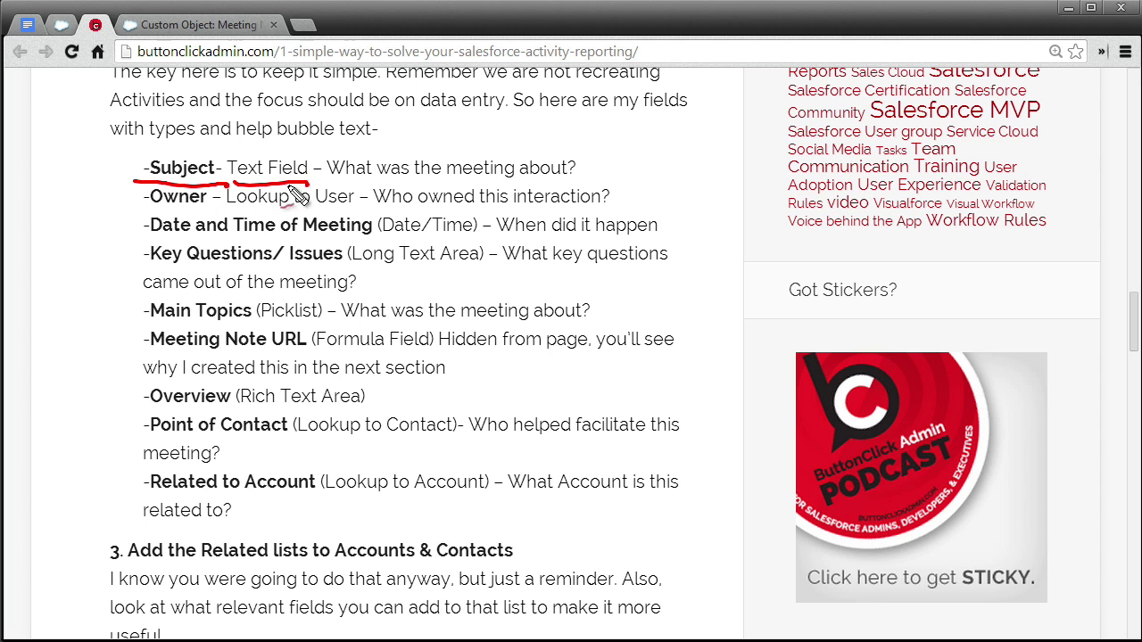
pyautogui.moveTo(253, 240); pyautogui.dragTo(266, 229)
pyautogui.hotkey('ctrl', 'z')
pyautogui.moveTo(148, 322)
pyautogui.mouseDown()
pyautogui.moveTo(256, 322)
pyautogui.moveTo(301, 298)
pyautogui.moveTo(454, 326)
pyautogui.moveTo(584, 317)
pyautogui.mouseUp()
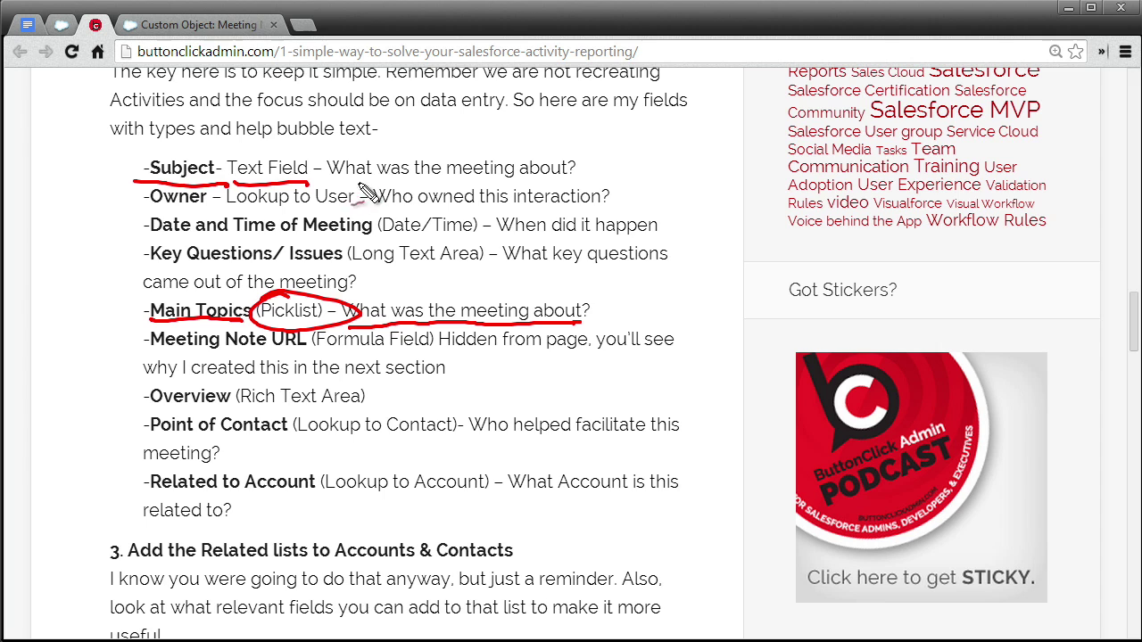
pyautogui.moveTo(340, 181)
pyautogui.mouseDown()
pyautogui.moveTo(642, 169)
pyautogui.moveTo(663, 184)
pyautogui.moveTo(730, 128)
pyautogui.mouseUp()
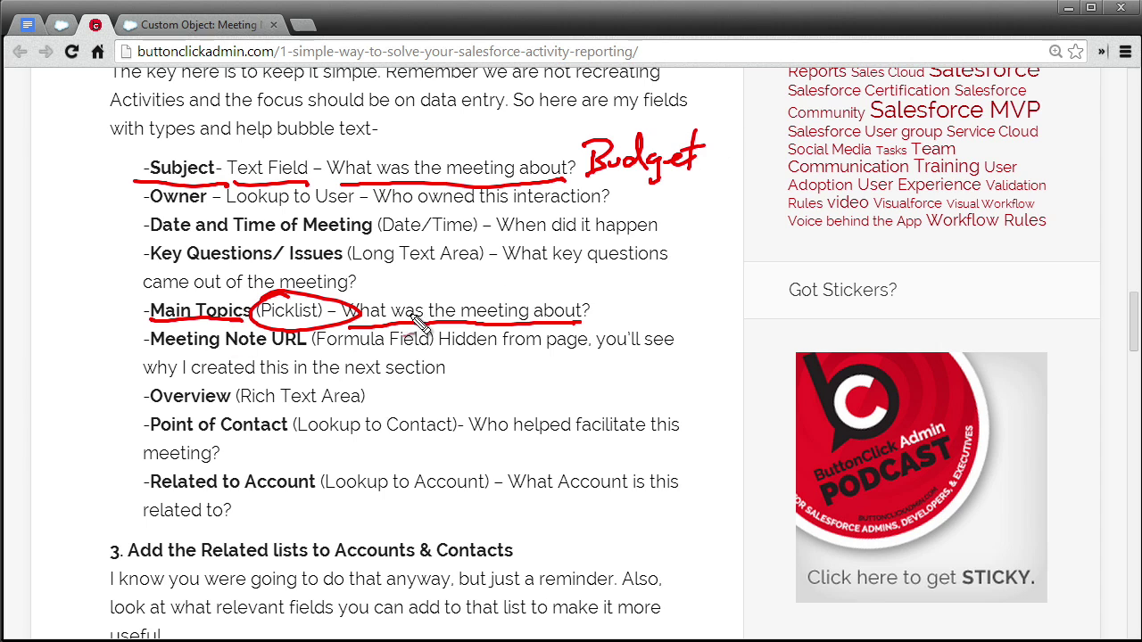
# Handwrite Budget, KPI, Influ/Acct Mapping and Event Triggers beside the Main Topics line
pyautogui.moveTo(608, 276)
pyautogui.mouseDown()
pyautogui.moveTo(607, 294)
pyautogui.moveTo(706, 254)
pyautogui.mouseUp()
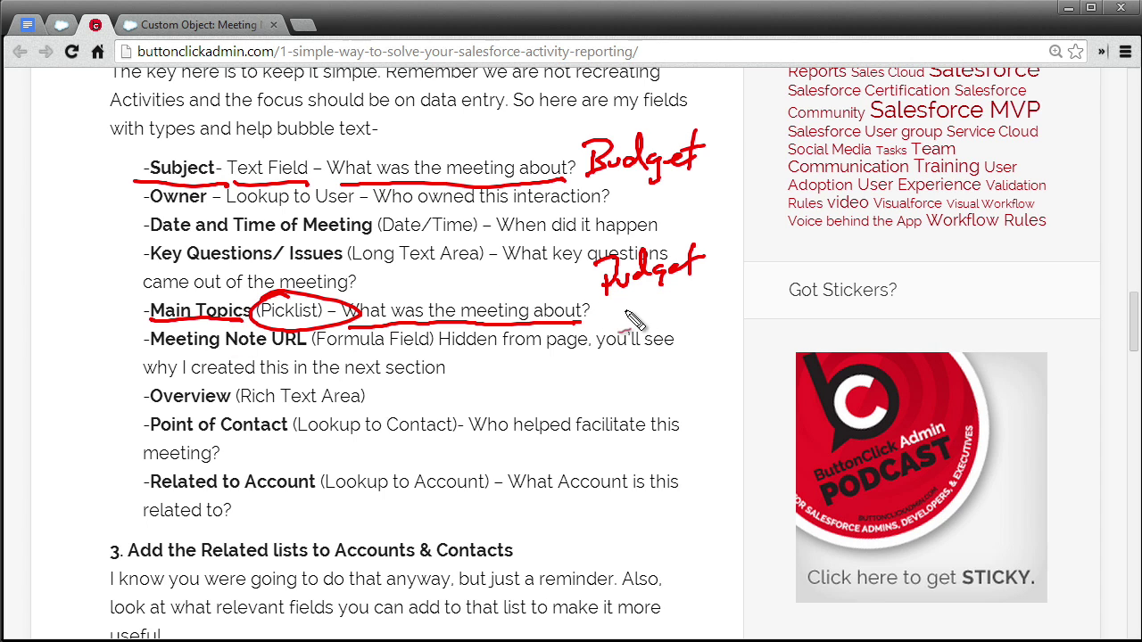
pyautogui.moveTo(624, 301)
pyautogui.mouseDown()
pyautogui.moveTo(649, 314)
pyautogui.moveTo(689, 290)
pyautogui.mouseUp()
pyautogui.moveTo(676, 292); pyautogui.dragTo(675, 314)
pyautogui.moveTo(662, 314); pyautogui.dragTo(689, 307)
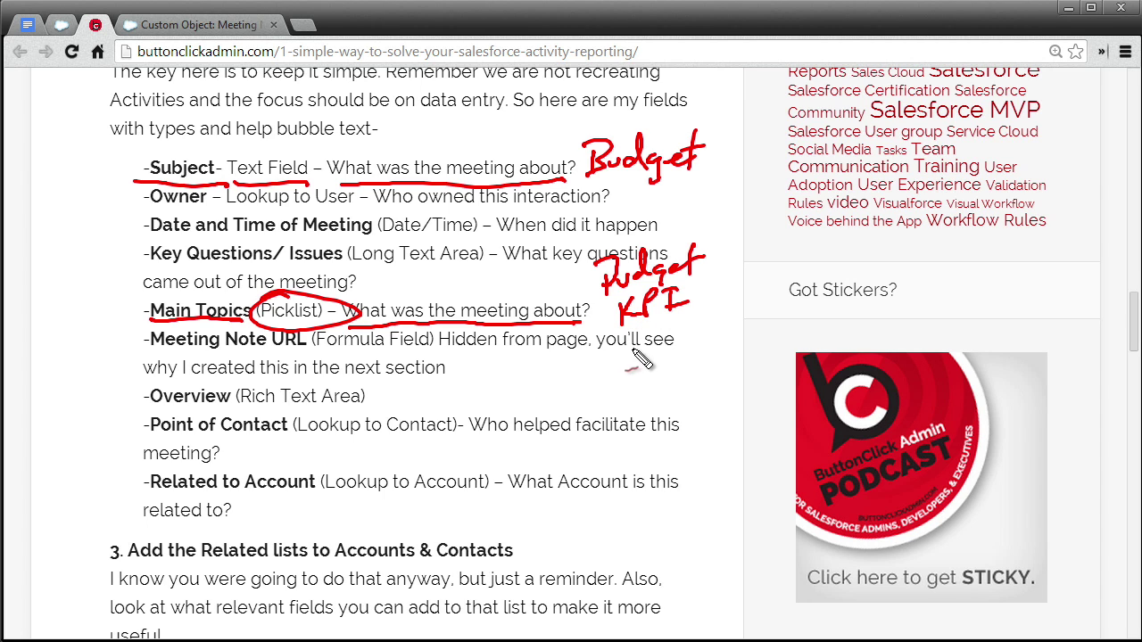
pyautogui.moveTo(644, 361)
pyautogui.mouseDown()
pyautogui.moveTo(669, 341)
pyautogui.moveTo(704, 356)
pyautogui.moveTo(727, 323)
pyautogui.moveTo(753, 332)
pyautogui.moveTo(787, 310)
pyautogui.moveTo(879, 298)
pyautogui.moveTo(890, 281)
pyautogui.moveTo(928, 296)
pyautogui.mouseUp()
pyautogui.moveTo(646, 387)
pyautogui.mouseDown()
pyautogui.moveTo(646, 407)
pyautogui.moveTo(754, 376)
pyautogui.moveTo(789, 347)
pyautogui.mouseUp()
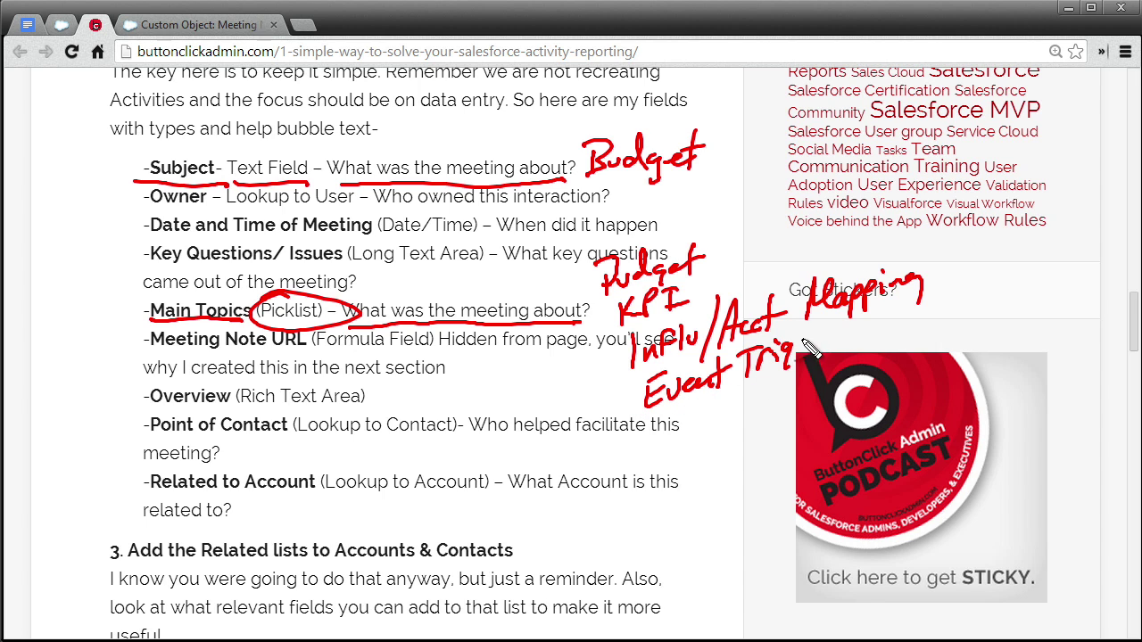
pyautogui.moveTo(802, 346)
pyautogui.mouseDown()
pyautogui.moveTo(899, 314)
pyautogui.moveTo(842, 319)
pyautogui.mouseUp()
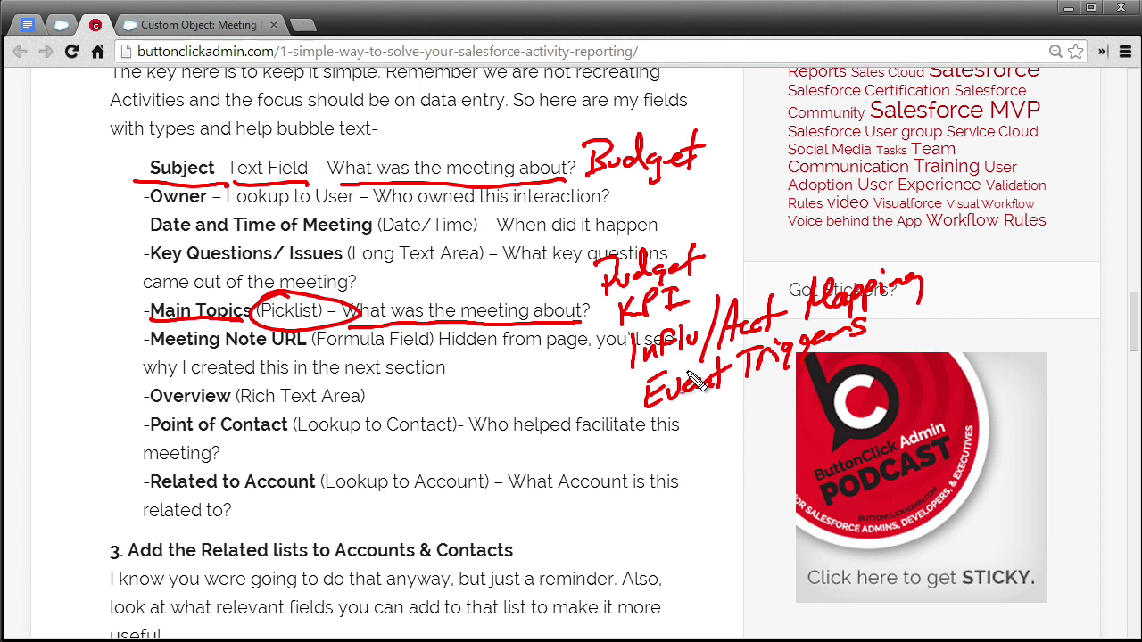
# Bullet the handwritten topics, connect them to Main Topics, and mark Budget and KPI
pyautogui.moveTo(609, 411); pyautogui.dragTo(623, 408)
pyautogui.moveTo(598, 369); pyautogui.dragTo(614, 366)
pyautogui.moveTo(587, 327)
pyautogui.mouseDown()
pyautogui.moveTo(602, 324)
pyautogui.moveTo(596, 288)
pyautogui.mouseUp()
pyautogui.moveTo(343, 322); pyautogui.dragTo(390, 290)
pyautogui.moveTo(342, 368); pyautogui.dragTo(353, 366)
pyautogui.hotkey('ctrl', 'z')
pyautogui.moveTo(660, 123); pyautogui.dragTo(615, 159)
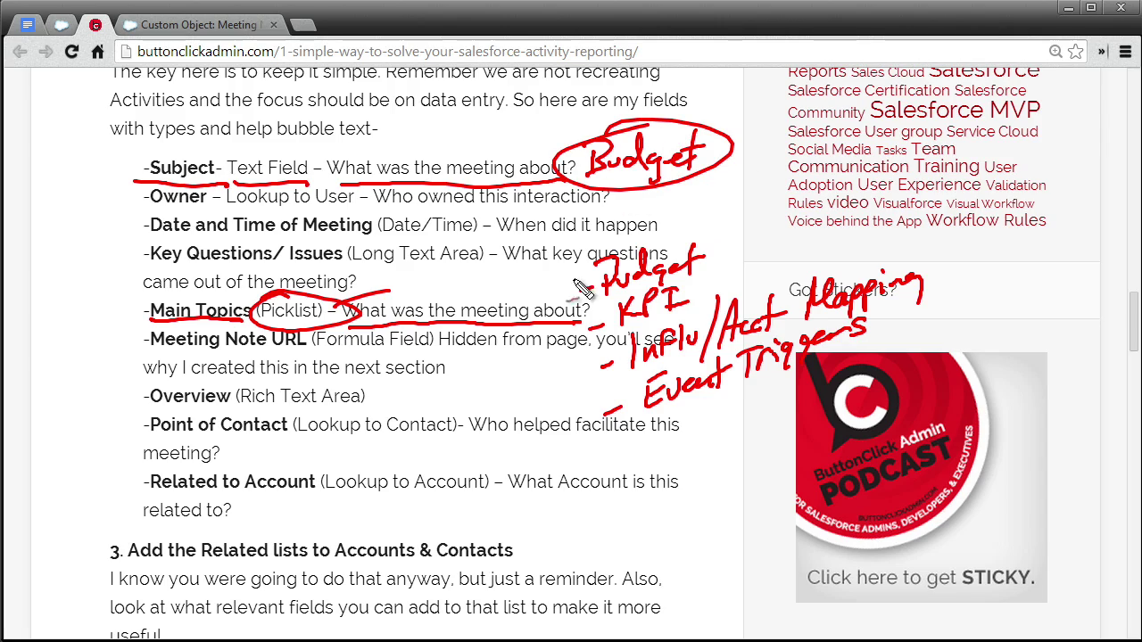
pyautogui.moveTo(593, 290); pyautogui.dragTo(541, 321)
pyautogui.moveTo(594, 328); pyautogui.dragTo(559, 357)
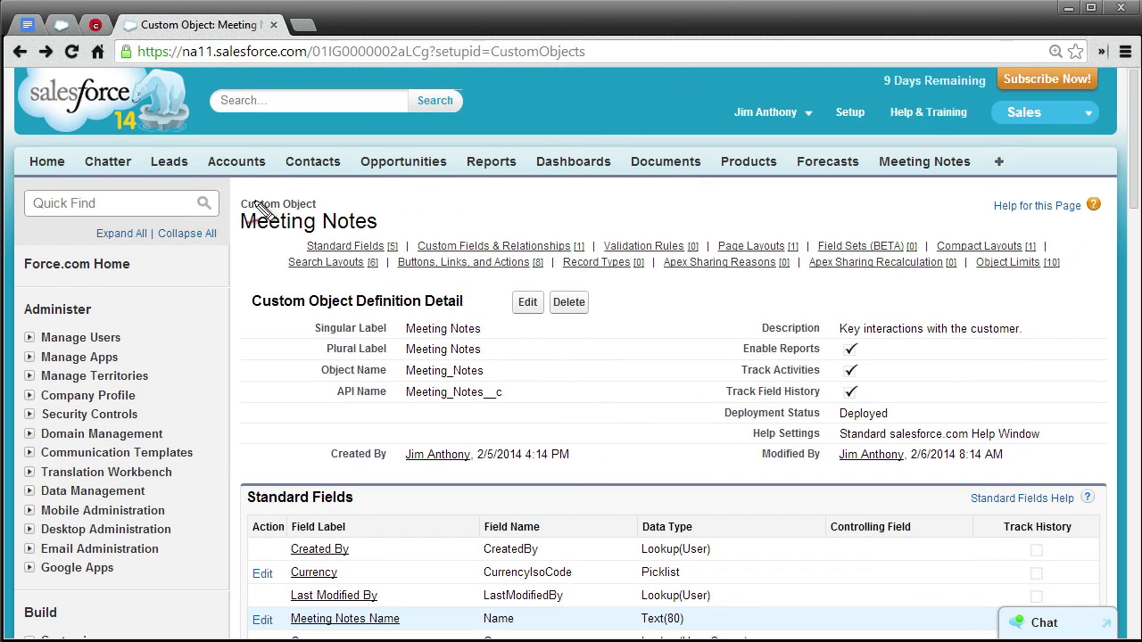
# Start a new Meeting Notes custom field of type Multi-Select Picklist
pyautogui.moveTo(294, 183)
pyautogui.mouseDown()
pyautogui.moveTo(207, 228)
pyautogui.moveTo(294, 186)
pyautogui.mouseUp()
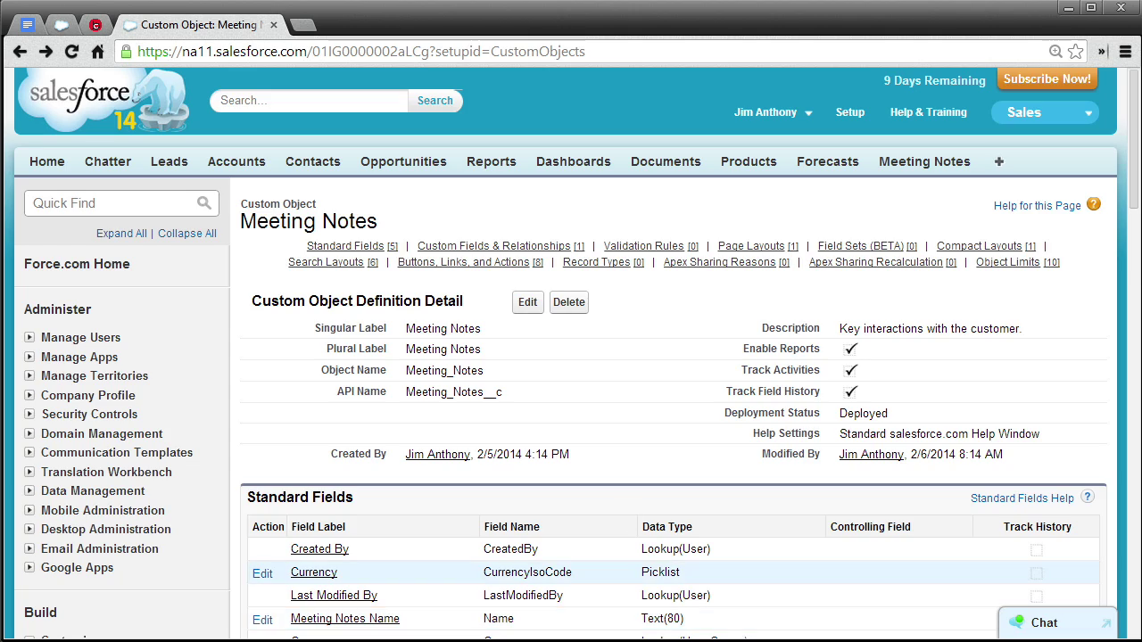
pyautogui.scroll(-5, 312, 279)
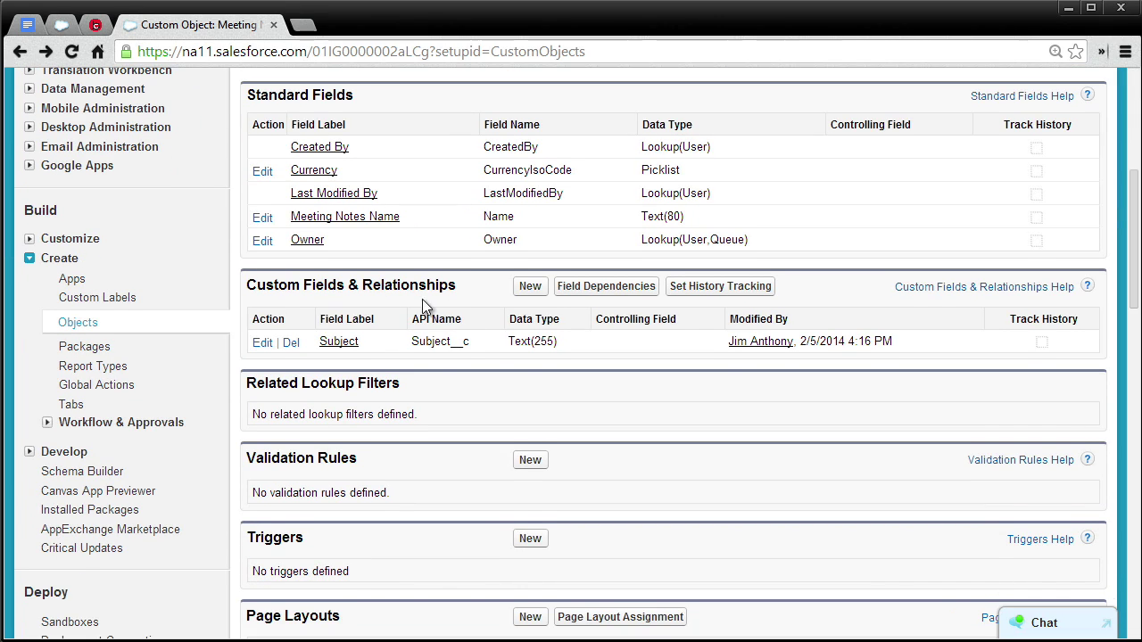
pyautogui.click(529, 287)
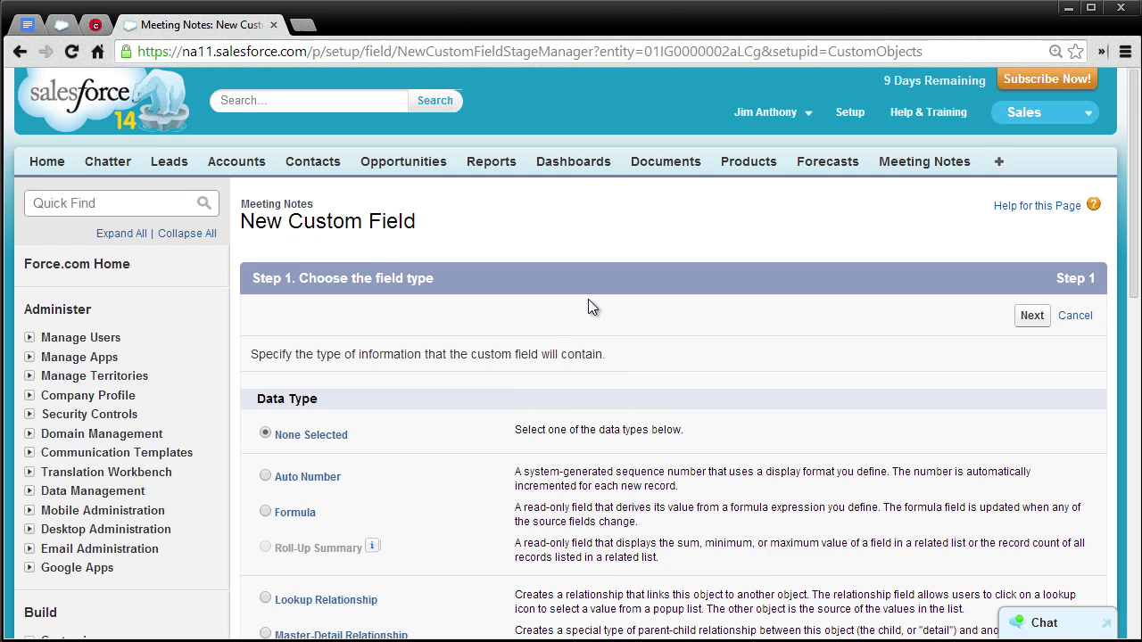
pyautogui.scroll(-2, 570, 312)
pyautogui.scroll(-6, 553, 324)
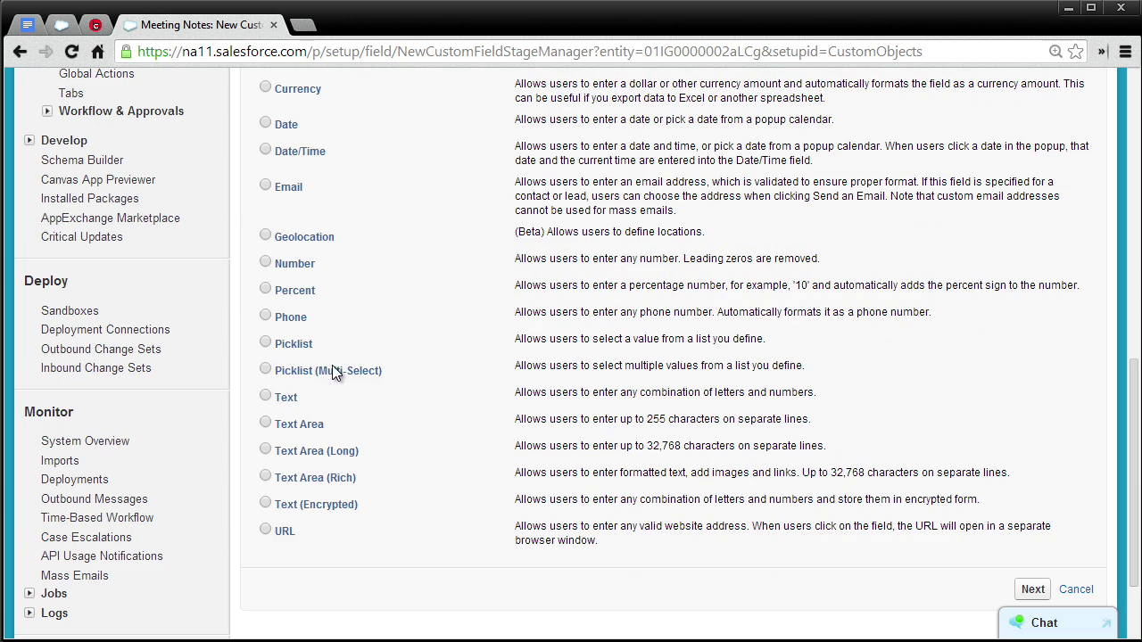
pyautogui.scroll(-1, 864, 435)
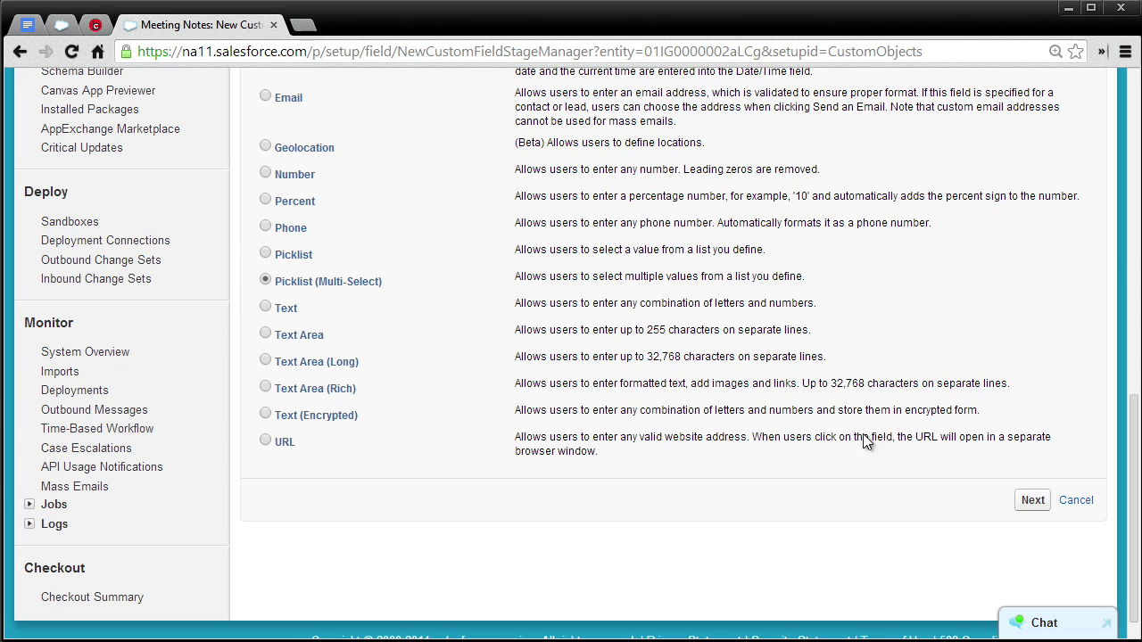
pyautogui.click(1026, 504)
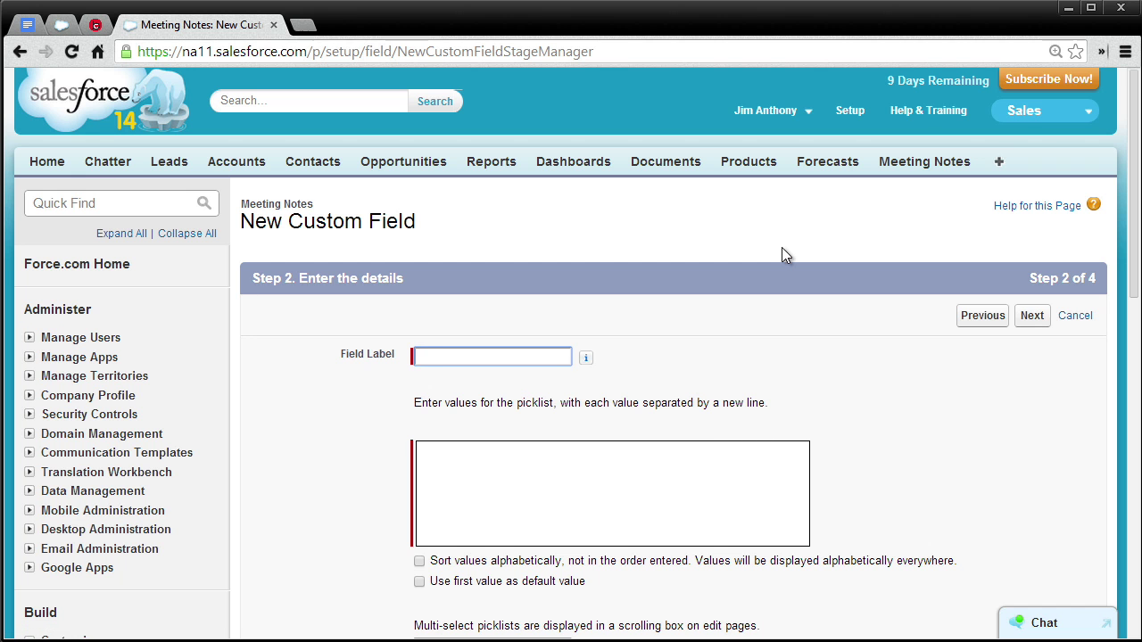
# Label the field Main Topics with values Budget, Timeline, KPIs and Account Mapping
pyautogui.write('Main Topics')
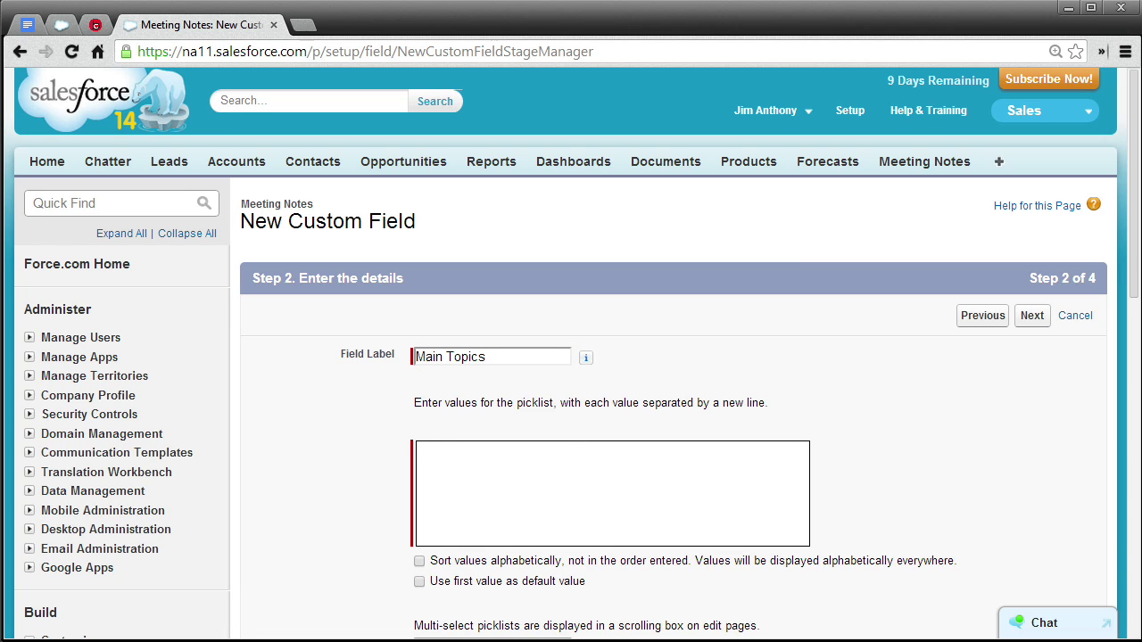
pyautogui.moveTo(415, 416)
pyautogui.mouseDown()
pyautogui.moveTo(765, 410)
pyautogui.moveTo(763, 385)
pyautogui.moveTo(706, 399)
pyautogui.mouseUp()
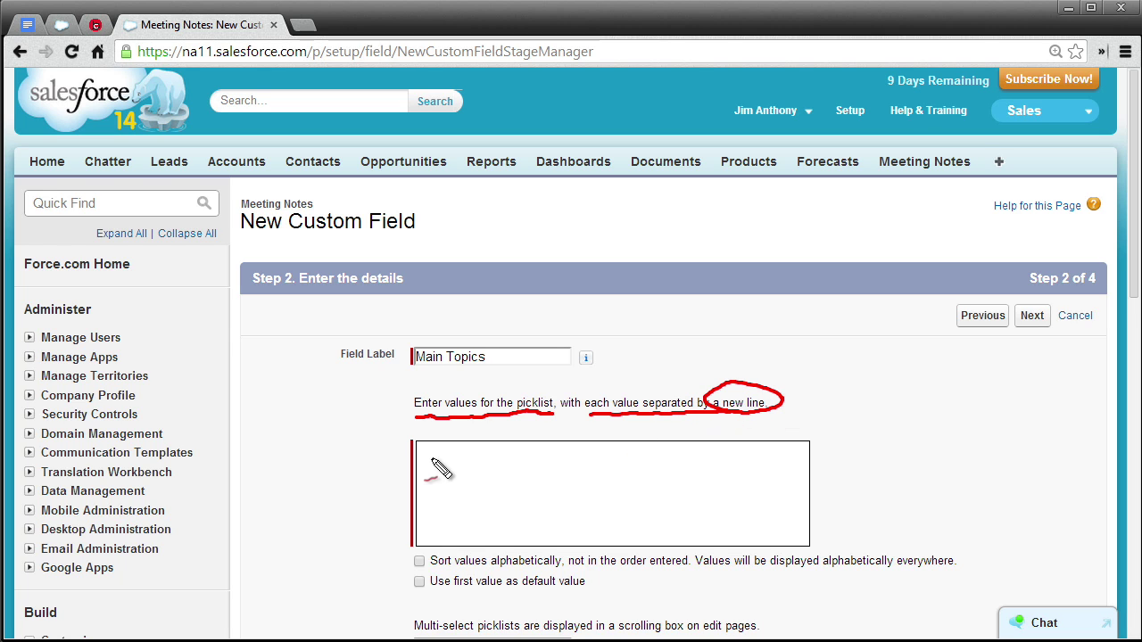
pyautogui.moveTo(428, 459); pyautogui.dragTo(469, 458)
pyautogui.moveTo(426, 473)
pyautogui.mouseDown()
pyautogui.moveTo(460, 473)
pyautogui.moveTo(464, 483)
pyautogui.mouseUp()
pyautogui.moveTo(434, 500); pyautogui.dragTo(457, 501)
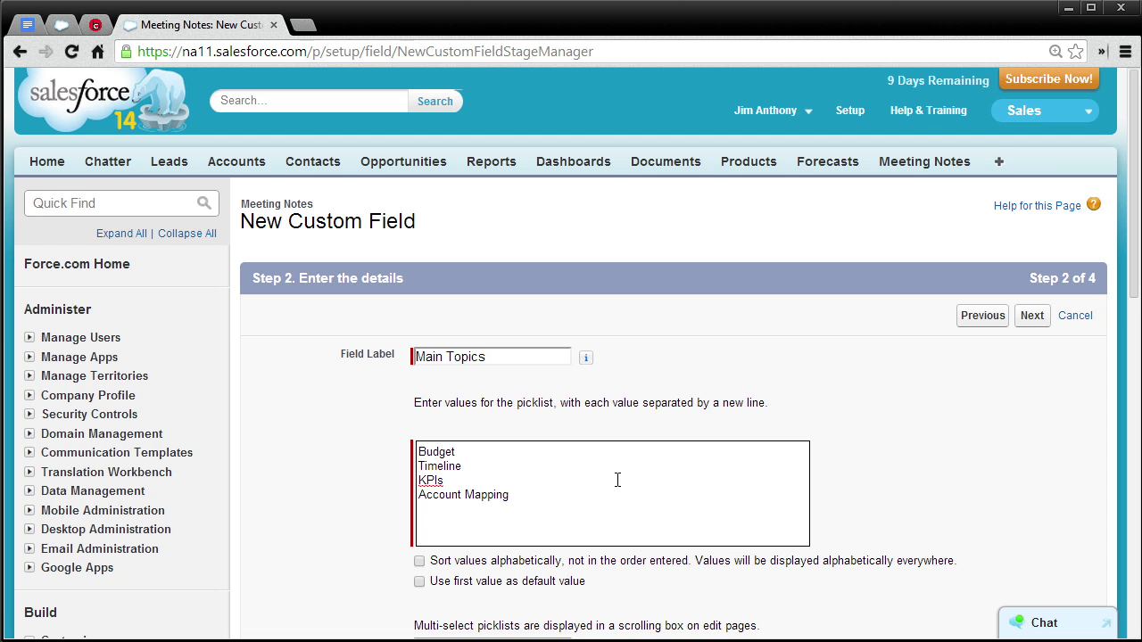
# Accept the default field-level security and layouts, and save the Main Topics field
pyautogui.scroll(-3, 879, 456)
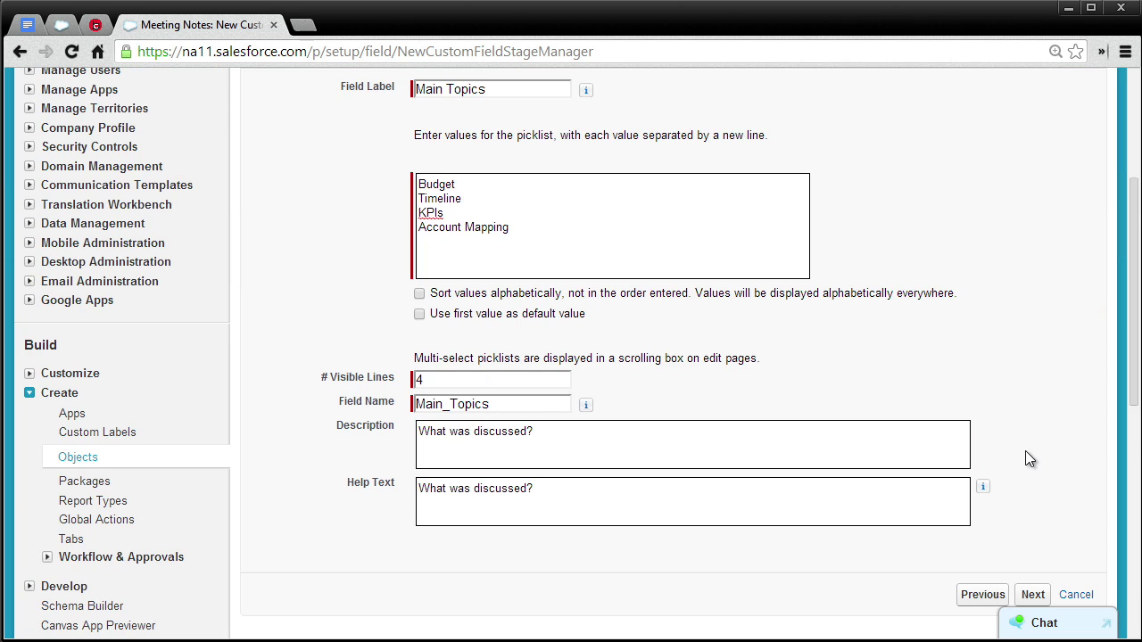
pyautogui.scroll(-1, 1025, 455)
pyautogui.click(1032, 506)
pyautogui.scroll(-1, 892, 369)
pyautogui.click(1031, 426)
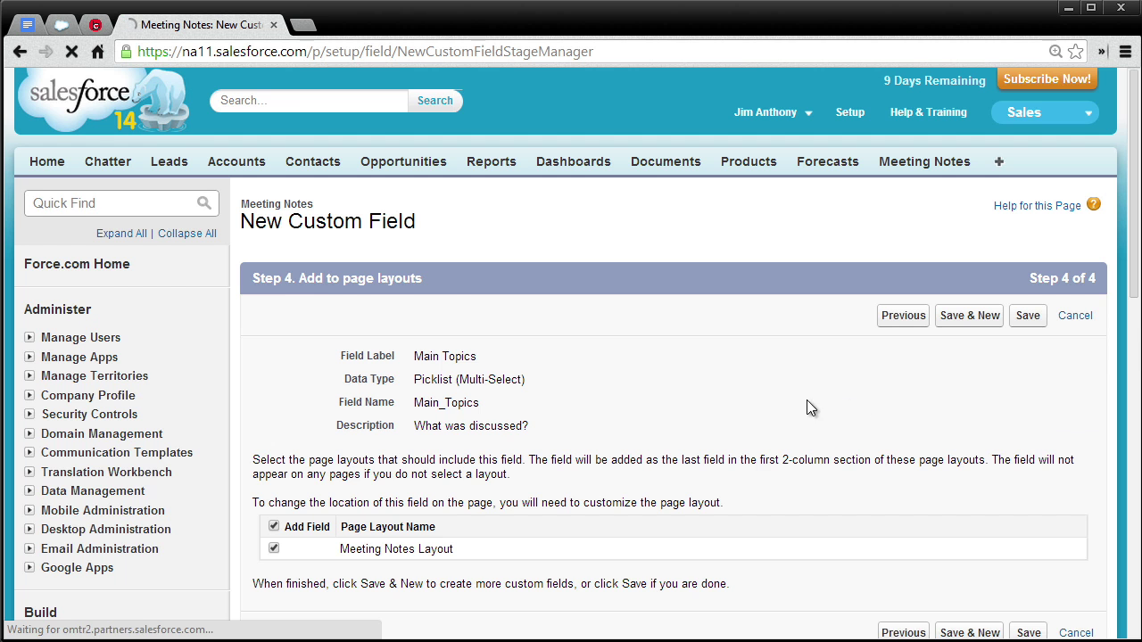
pyautogui.scroll(-2, 695, 401)
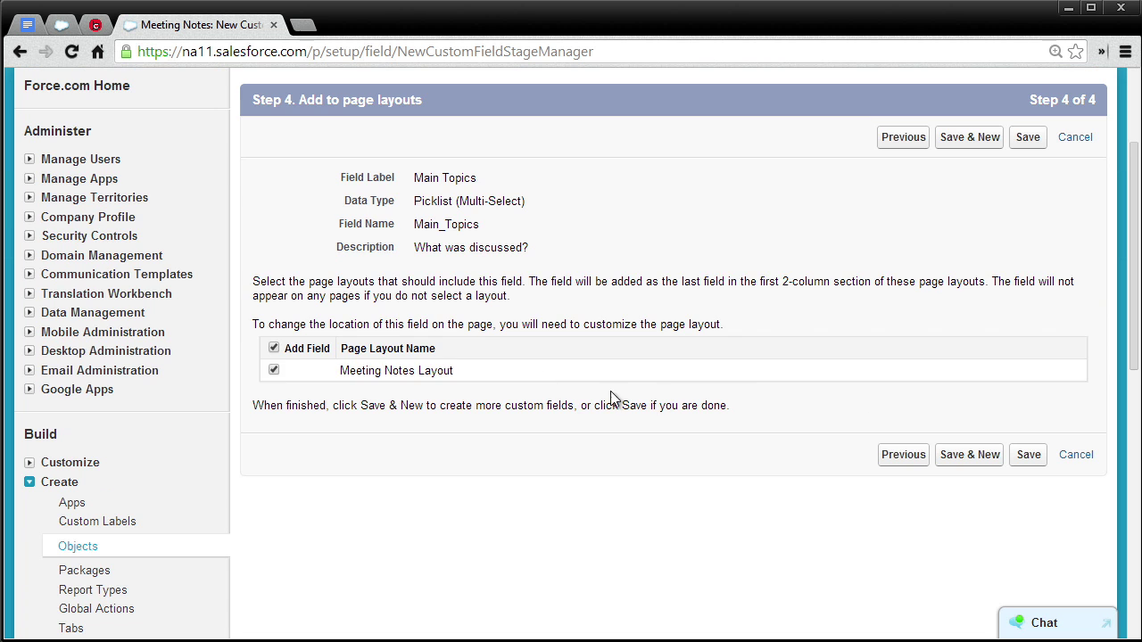
pyautogui.click(1029, 455)
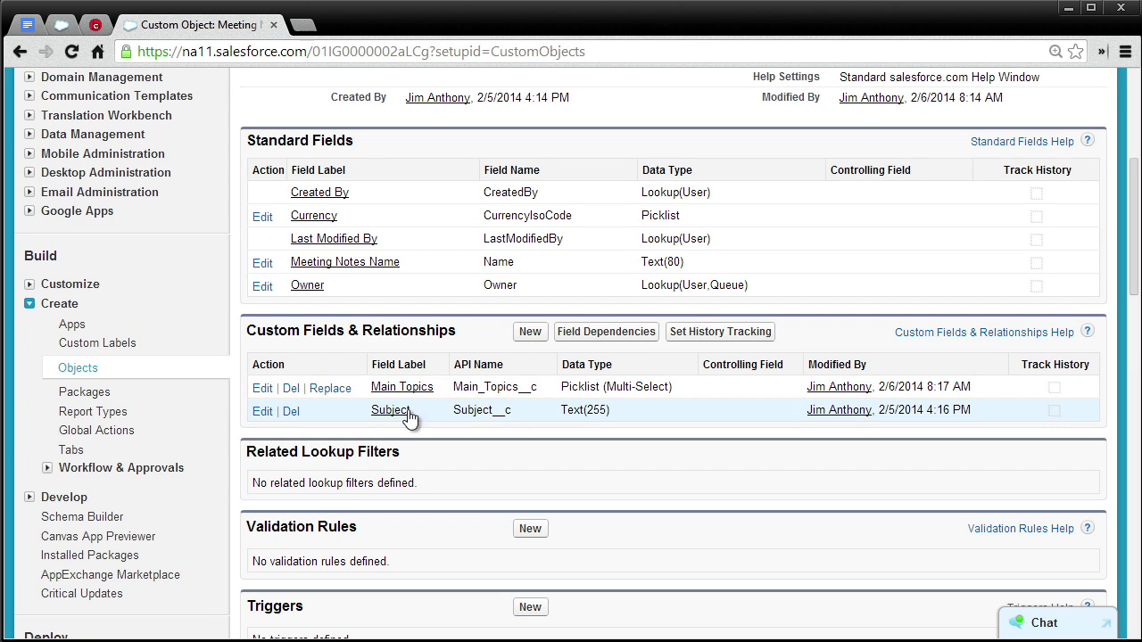
# After reviewing the blog's planned fields, start a new Formula field on Meeting Notes
pyautogui.click(97, 26)
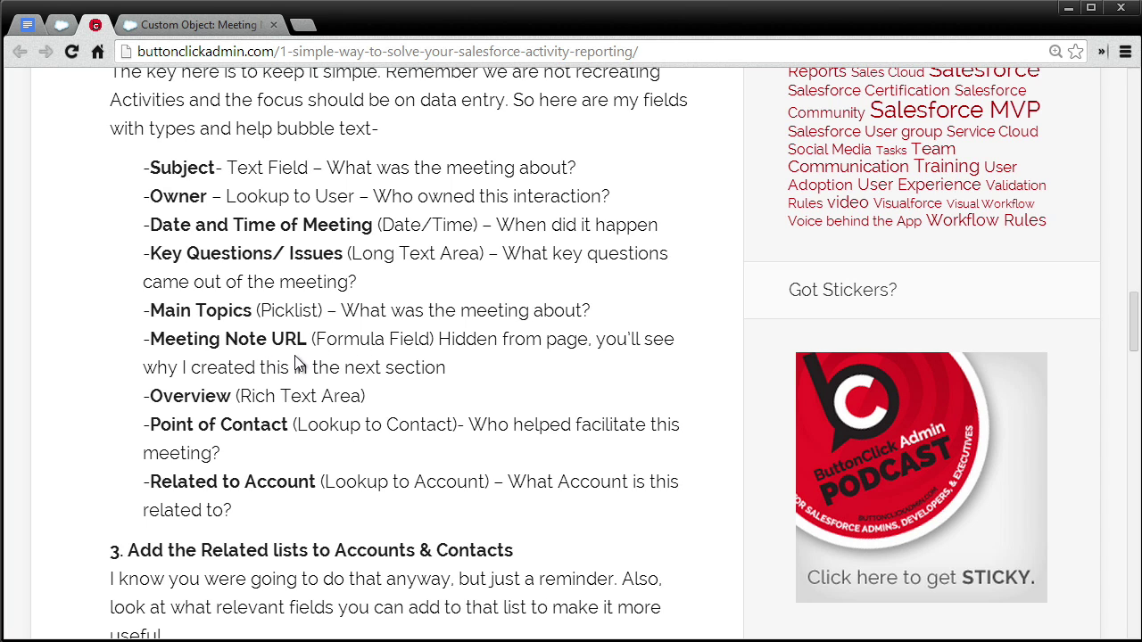
pyautogui.click(196, 24)
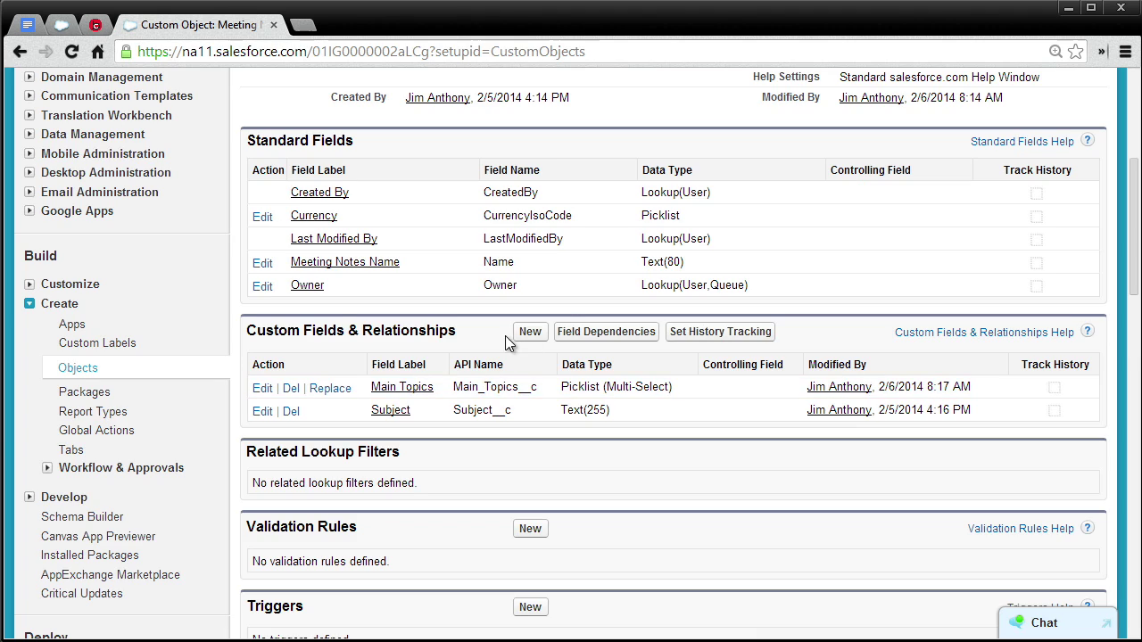
pyautogui.click(521, 336)
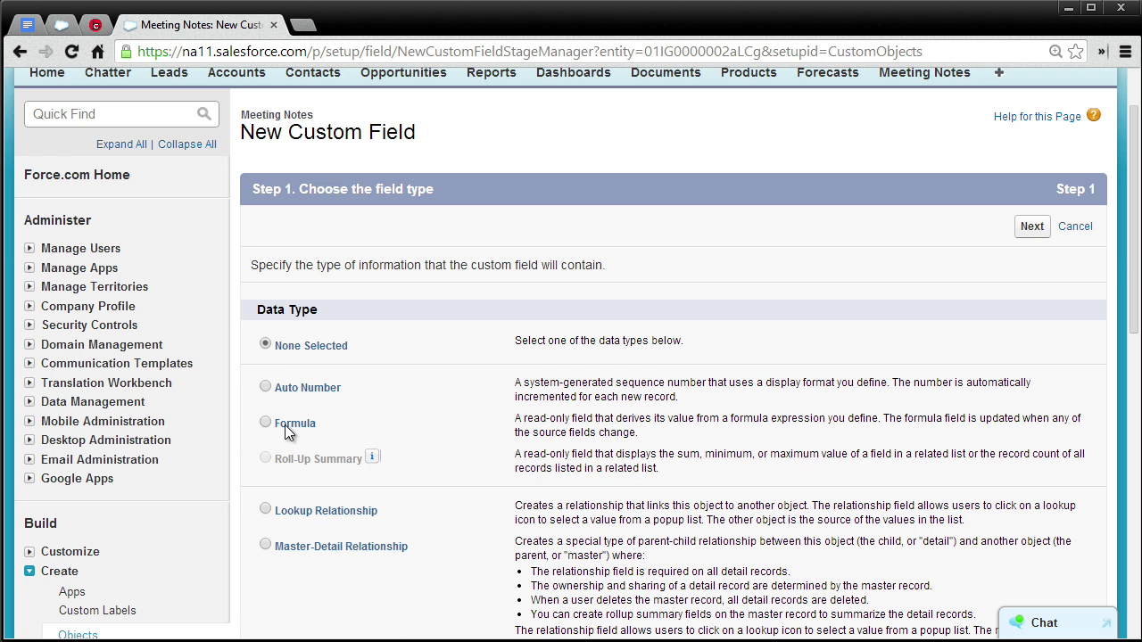
pyautogui.scroll(-8, 495, 359)
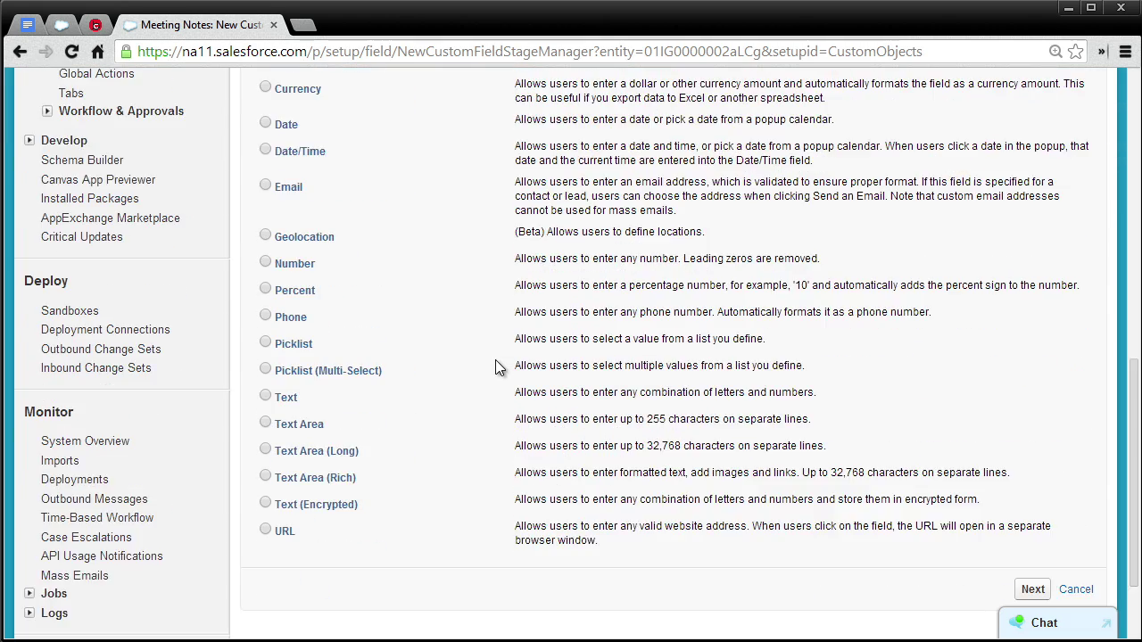
pyautogui.click(1032, 467)
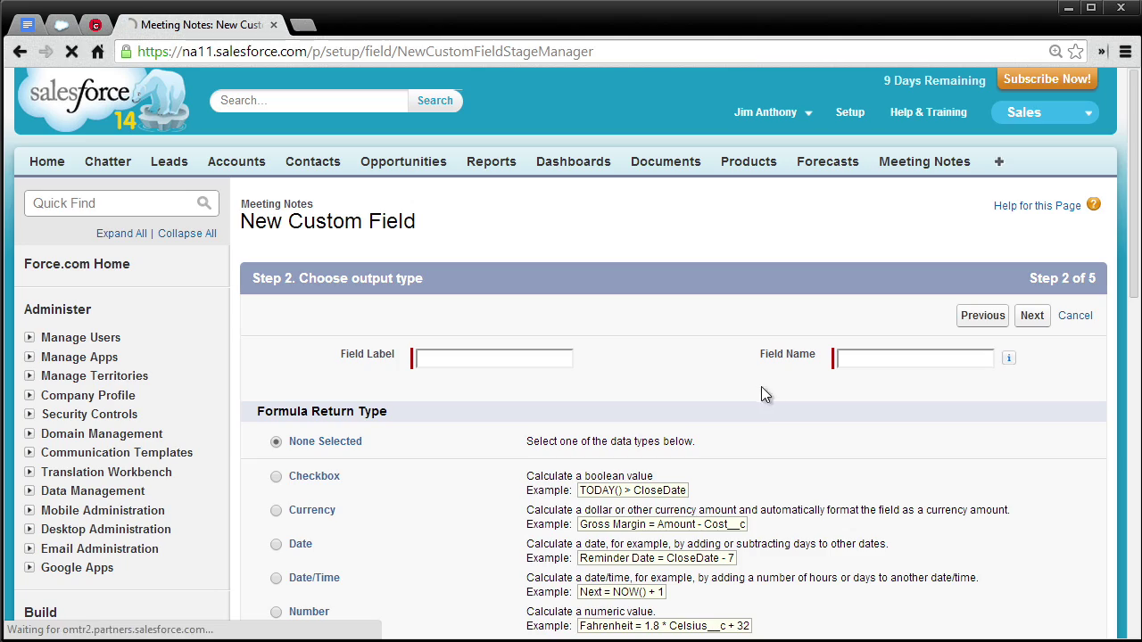
# Label the new Text formula field 'Meeting Note URL' and let it fill the field name
pyautogui.click(531, 354)
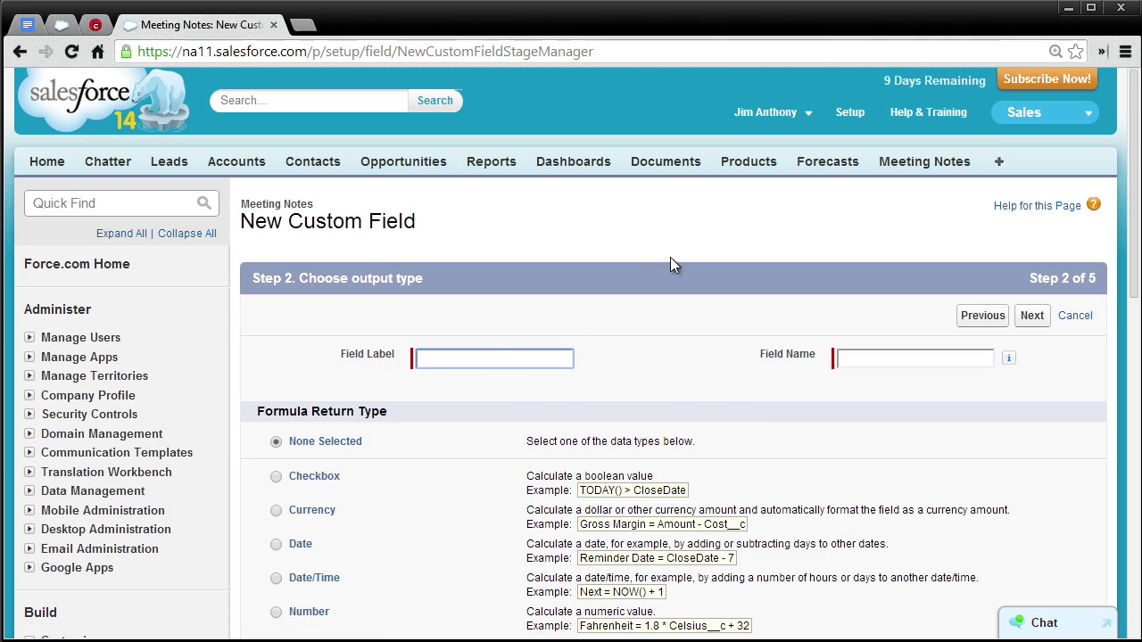
pyautogui.write('Meeting Note URL')
pyautogui.press('Tab')
pyautogui.scroll(-3, 668, 314)
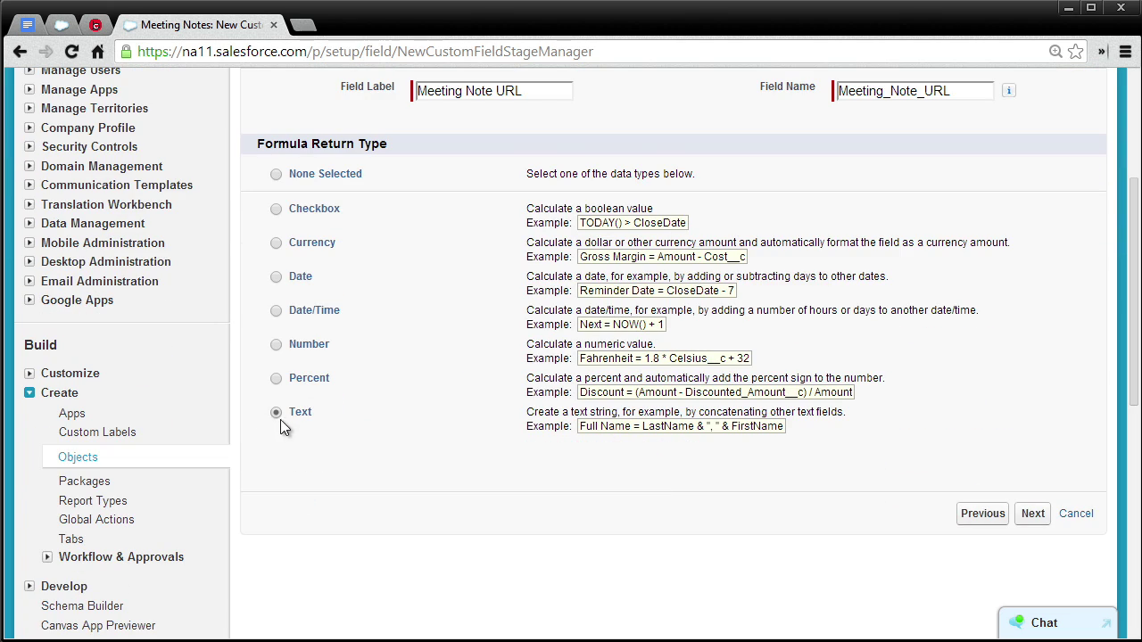
pyautogui.click(1030, 515)
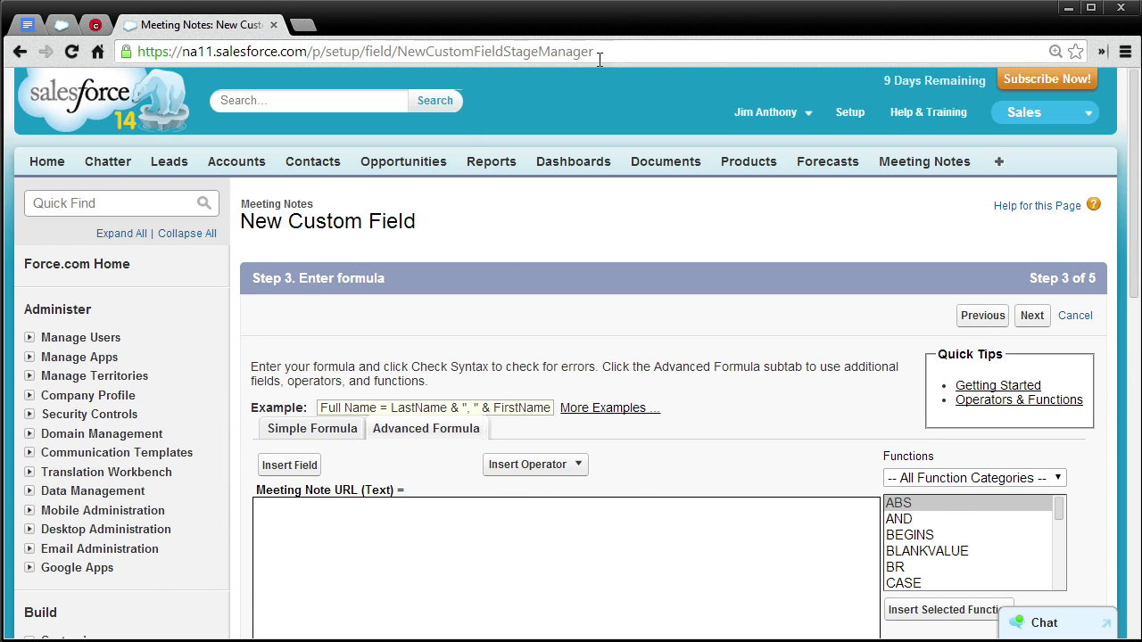
# Write the formula as the trimmed org base URL in quotes plus Id, and check its syntax
pyautogui.click(619, 53)
pyautogui.rightClick(616, 53)
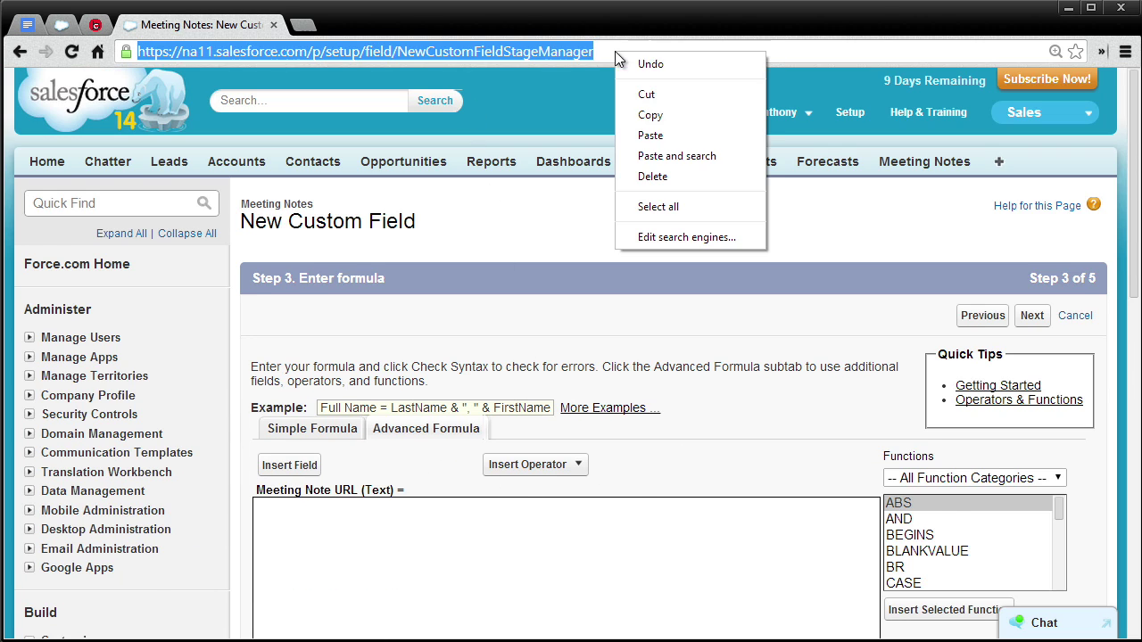
pyautogui.click(651, 115)
pyautogui.click(422, 535)
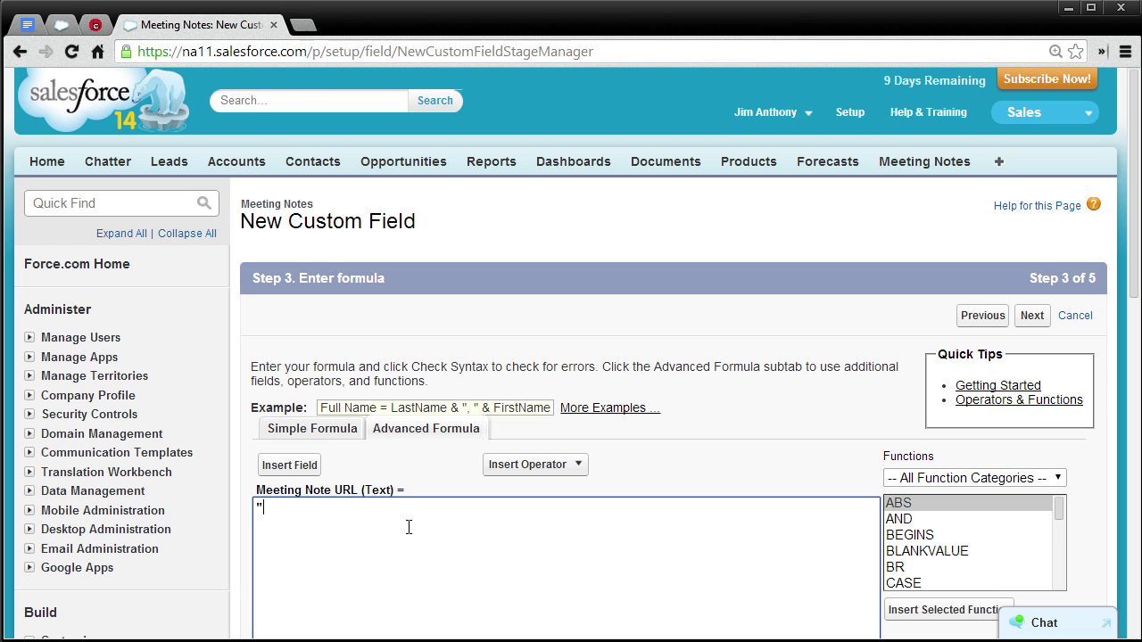
pyautogui.rightClick(296, 509)
pyautogui.click(348, 613)
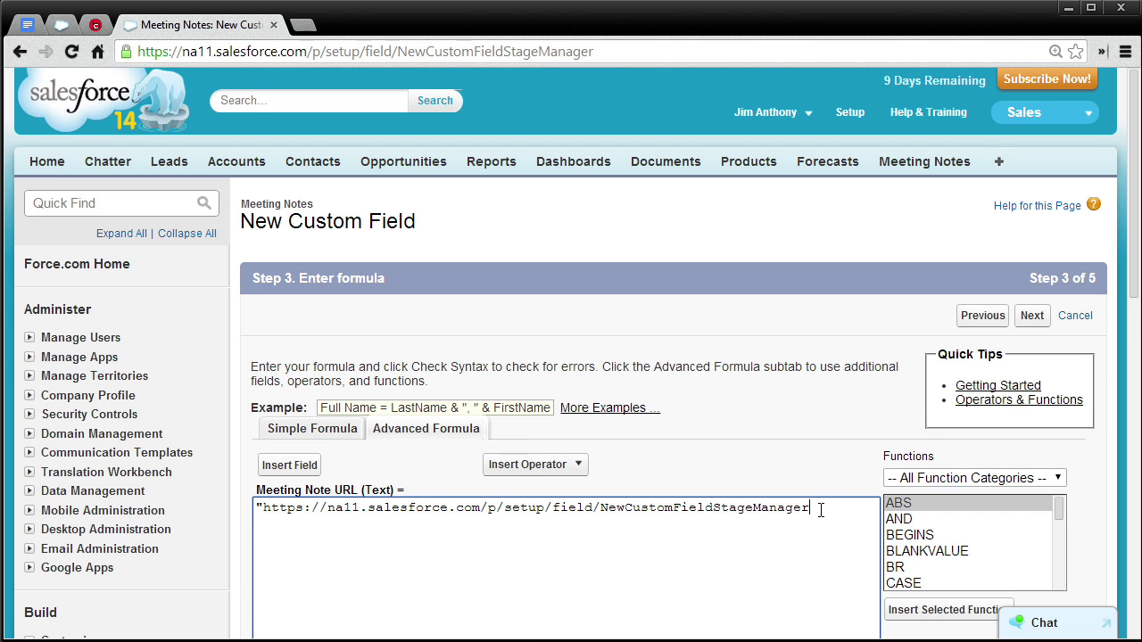
pyautogui.press('BackSpace')
pyautogui.press('BackSpace')
pyautogui.press('BackSpace')
pyautogui.press('BackSpace')
pyautogui.press('BackSpace')
pyautogui.press('BackSpace')
pyautogui.press('BackSpace')
pyautogui.press('BackSpace')
pyautogui.press('BackSpace')
pyautogui.press('BackSpace')
pyautogui.press('BackSpace')
pyautogui.press('BackSpace')
pyautogui.press('BackSpace')
pyautogui.press('BackSpace')
pyautogui.press('BackSpace')
pyautogui.press('BackSpace')
pyautogui.press('BackSpace')
pyautogui.press('BackSpace')
pyautogui.press('BackSpace')
pyautogui.press('BackSpace')
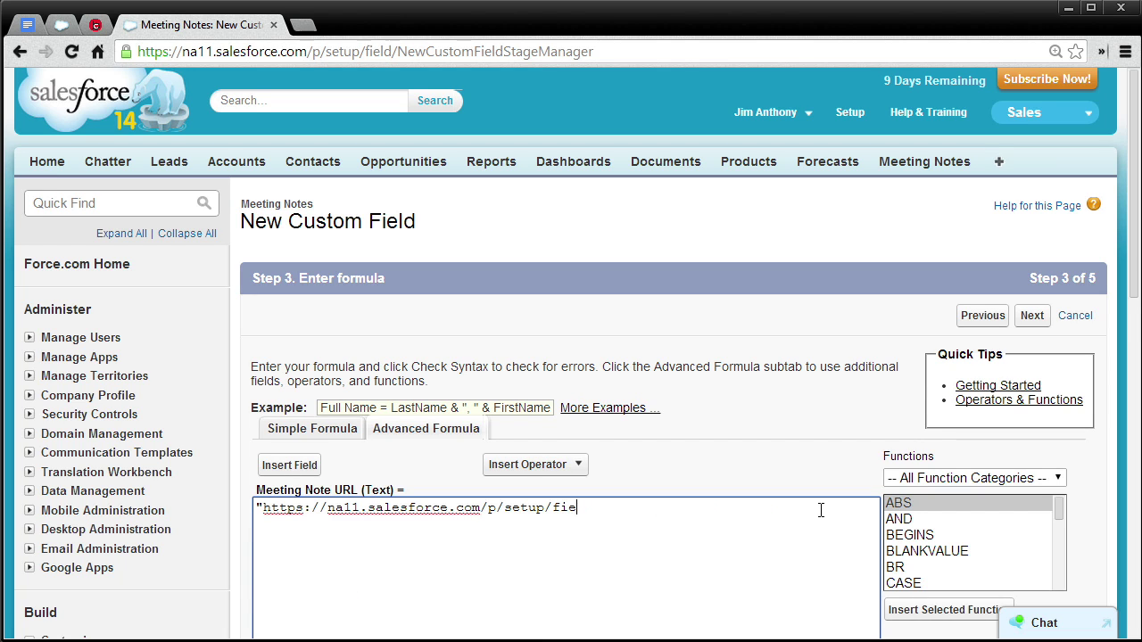
pyautogui.press('BackSpace')
pyautogui.press('BackSpace')
pyautogui.press('BackSpace')
pyautogui.write('+')
pyautogui.scroll(-4, 650, 470)
pyautogui.click(313, 550)
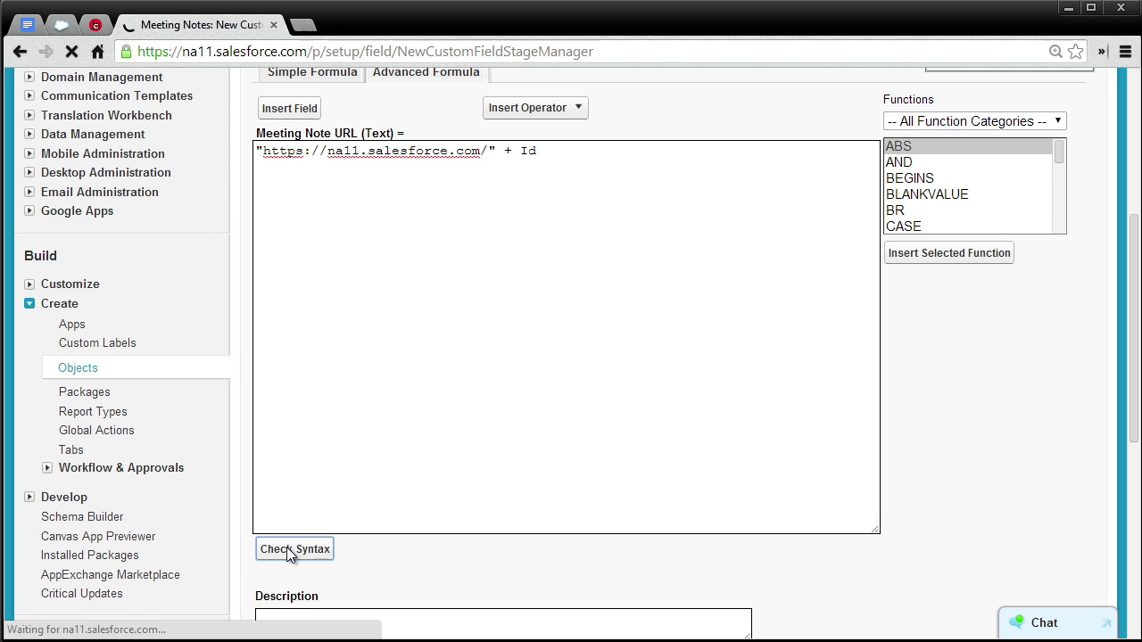
# Keep the default field-level security and page layouts, and save the Meeting Note URL field
pyautogui.scroll(-6, 662, 451)
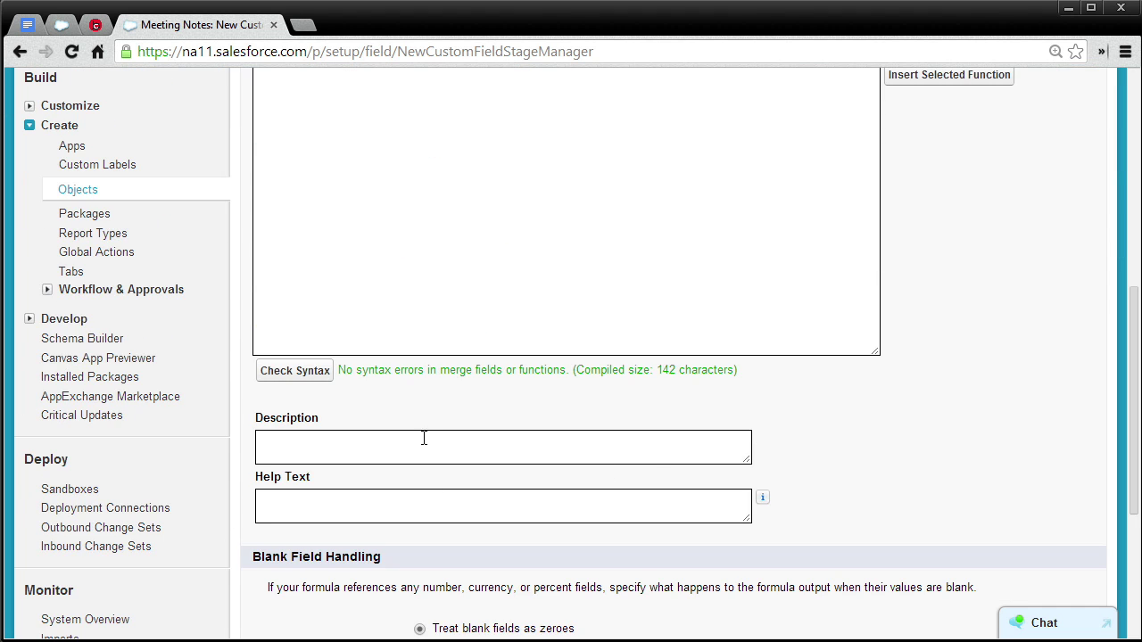
pyautogui.scroll(-2, 802, 413)
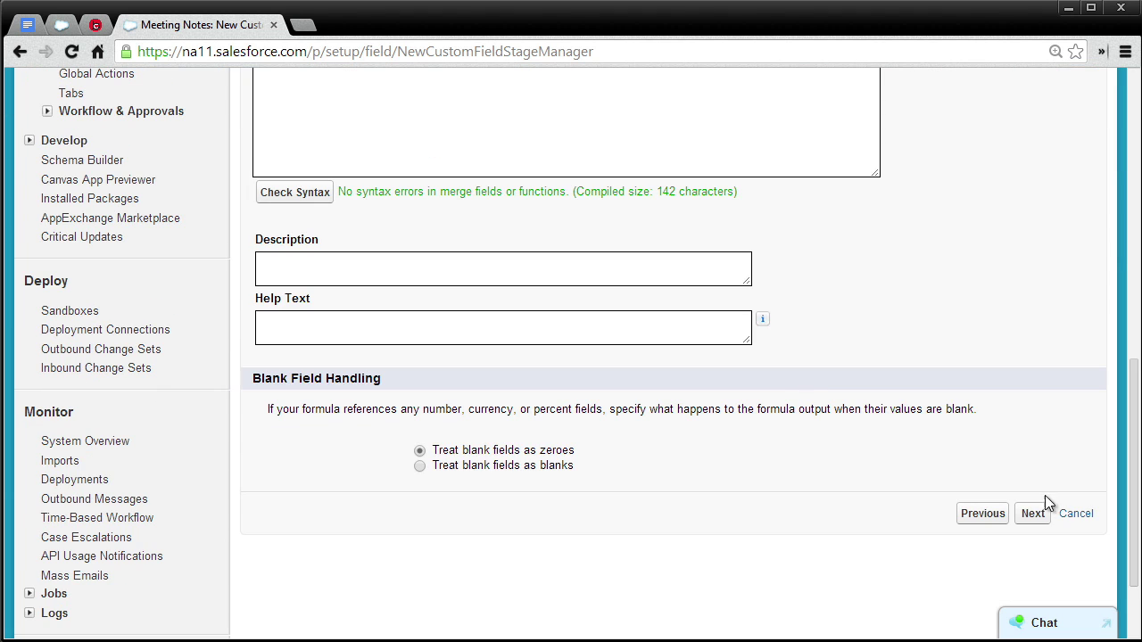
pyautogui.click(1031, 515)
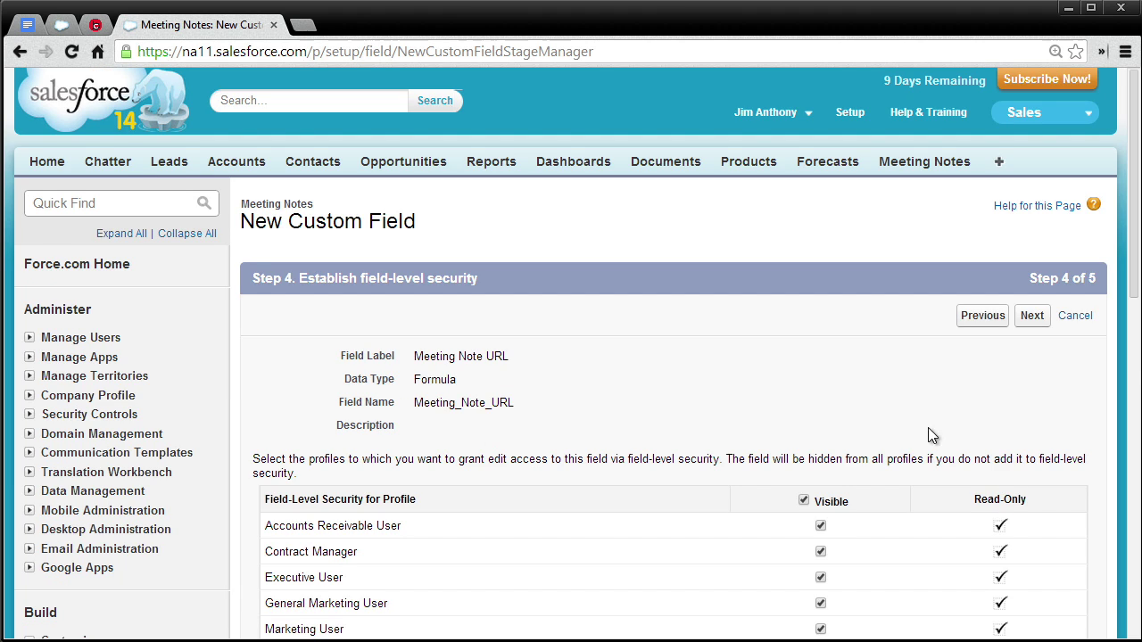
pyautogui.scroll(-4, 885, 357)
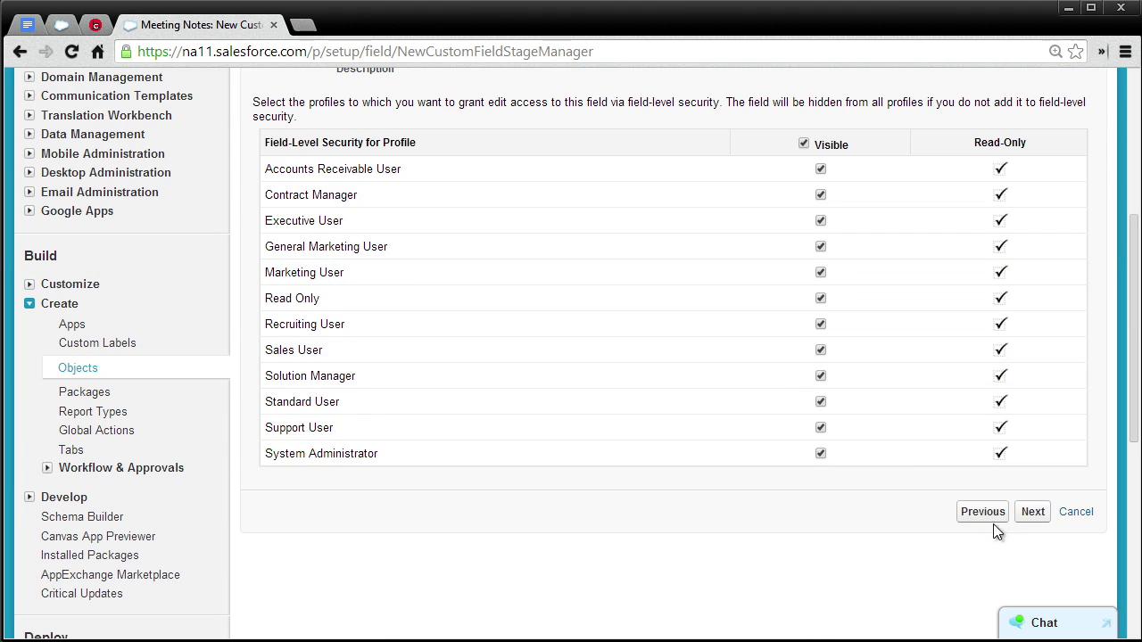
pyautogui.click(1030, 524)
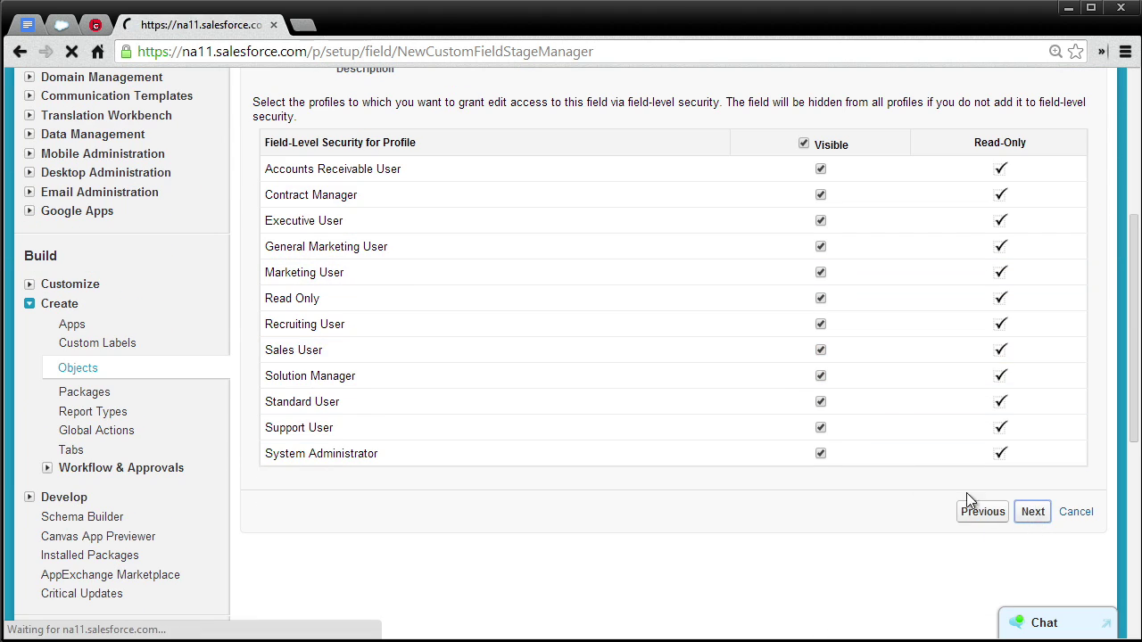
pyautogui.scroll(-2, 892, 406)
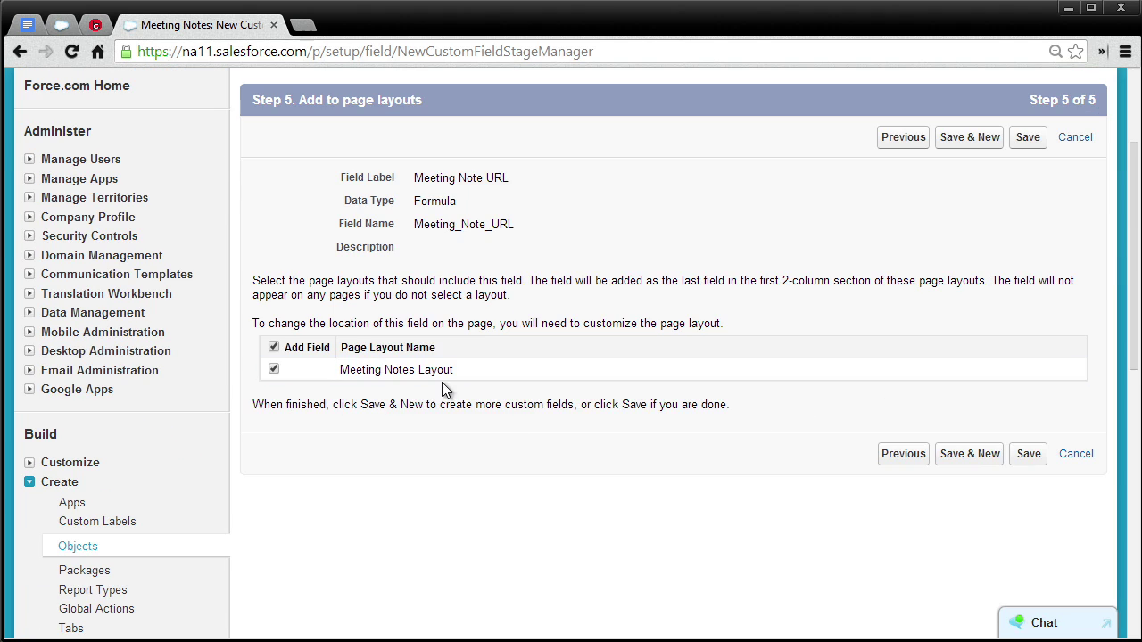
pyautogui.click(1026, 459)
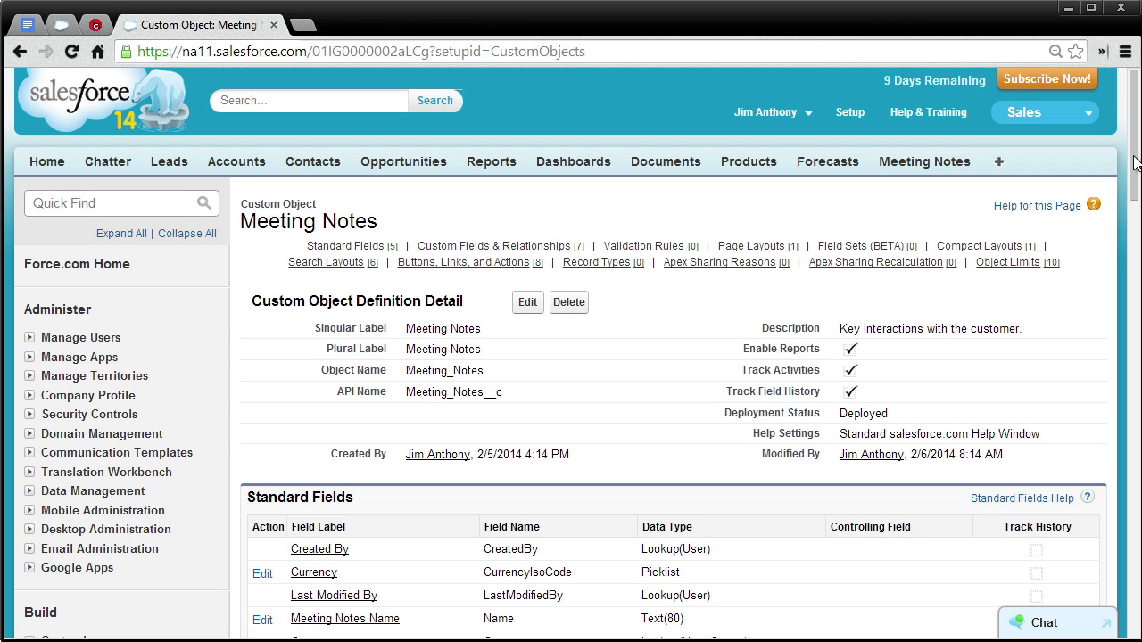
pyautogui.moveTo(1128, 170); pyautogui.dragTo(1129, 278)
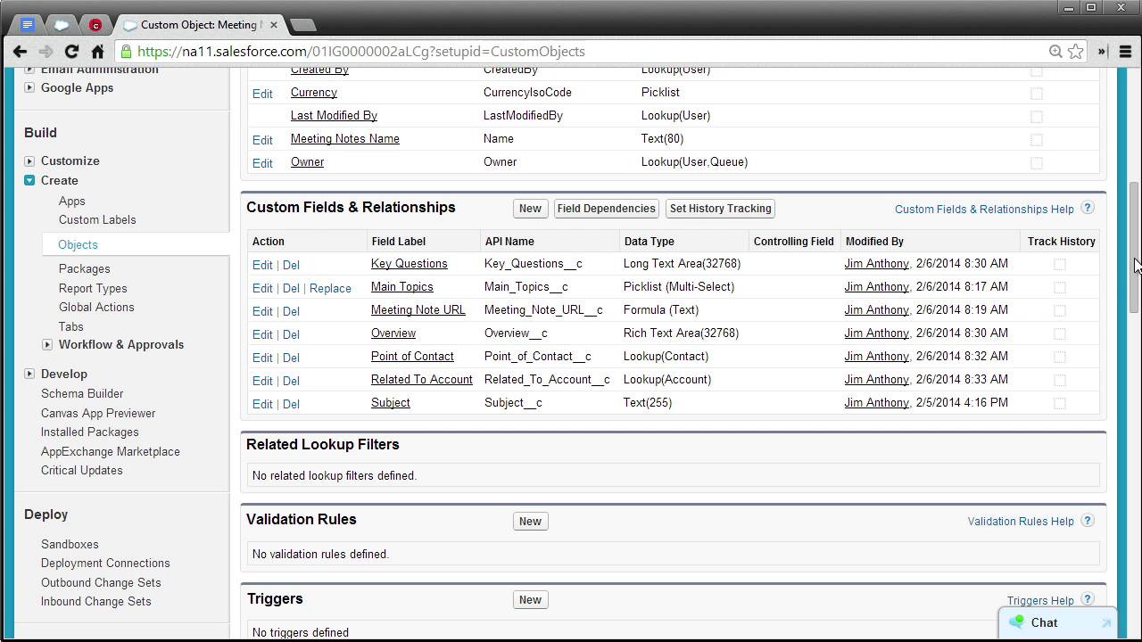
pyautogui.scroll(5, 906, 164)
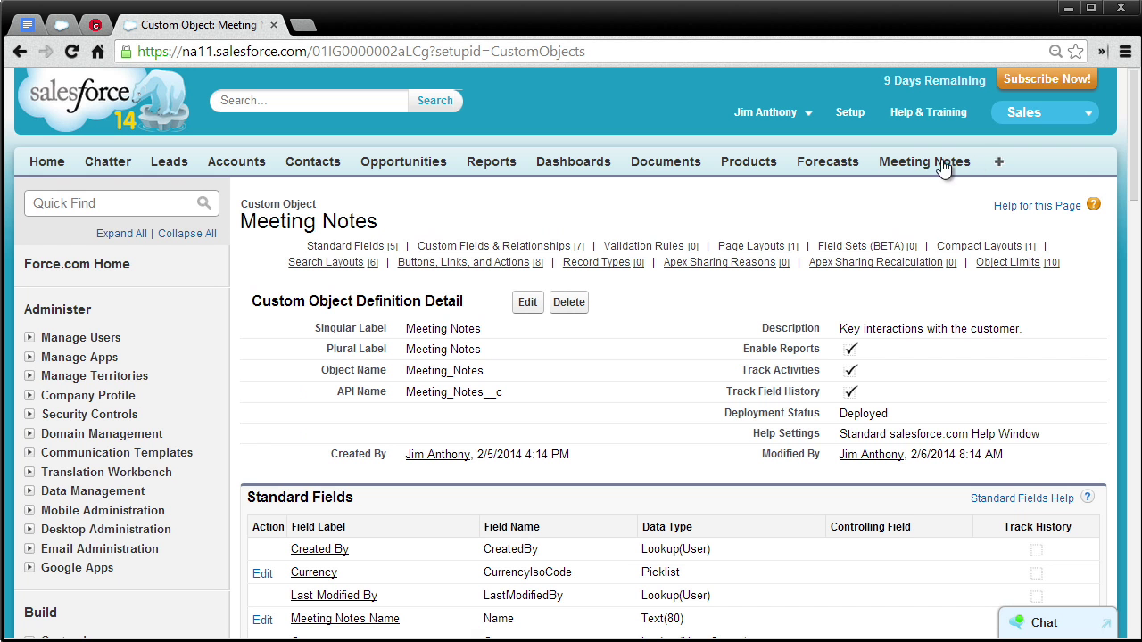
# Start a new Meeting Notes record named 'ABC Labs Meeting' with subject Budget
pyautogui.click(908, 162)
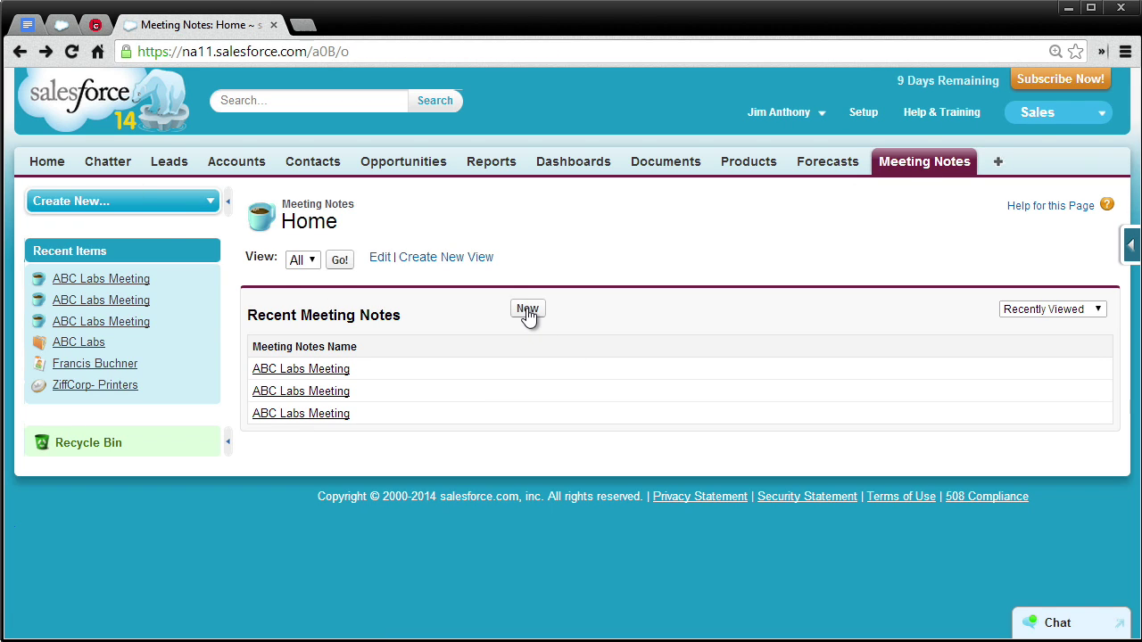
pyautogui.click(528, 311)
pyautogui.click(459, 337)
pyautogui.click(451, 359)
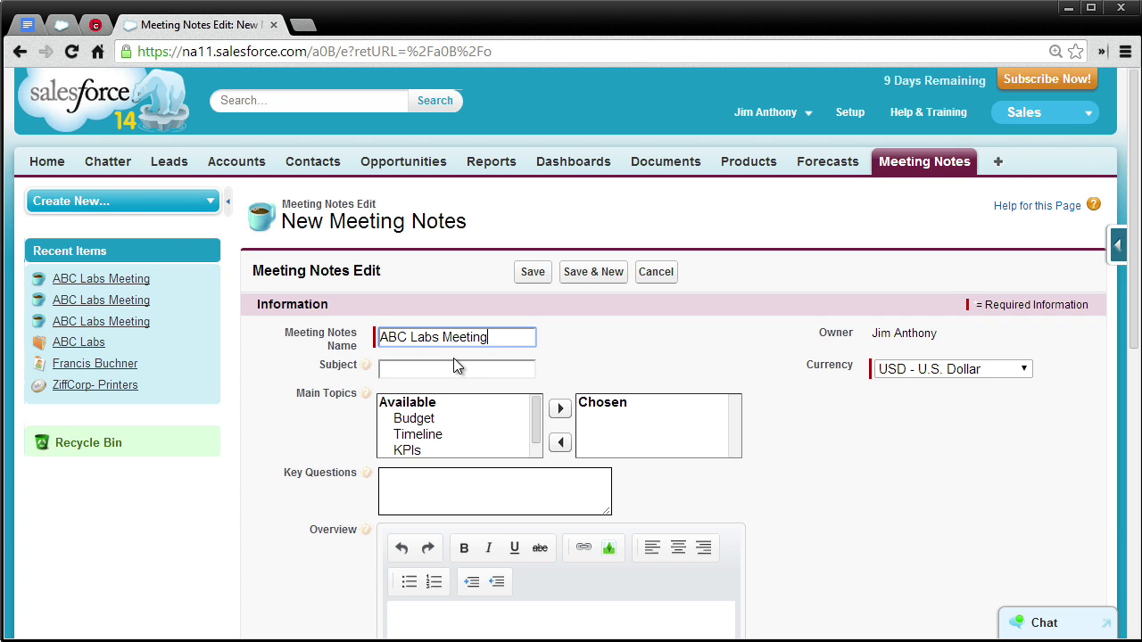
pyautogui.click(456, 367)
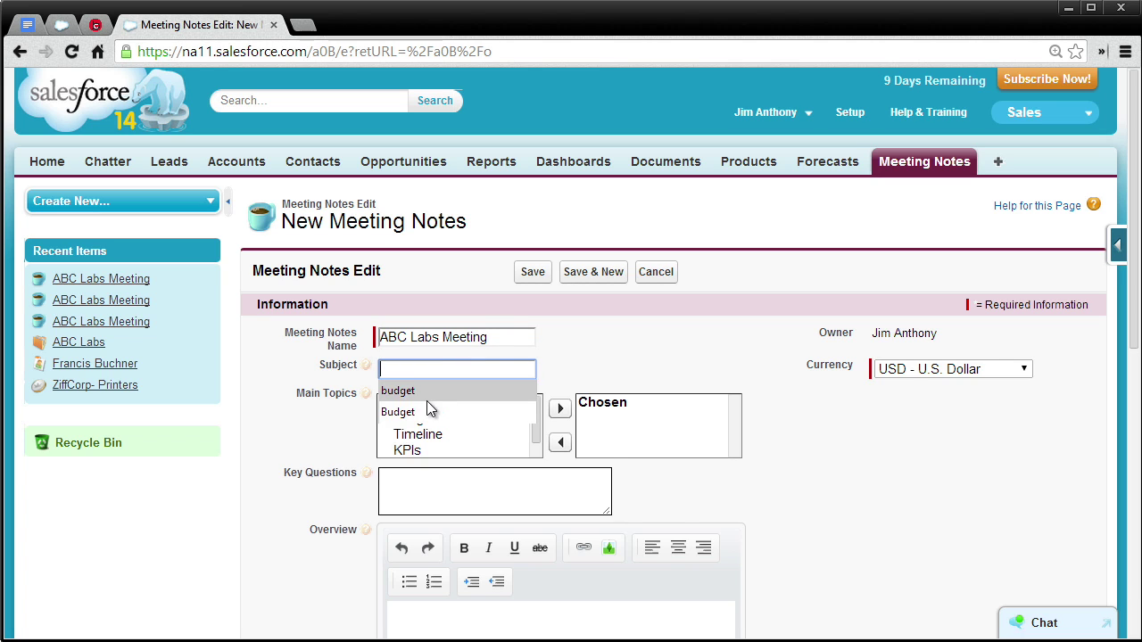
pyautogui.click(421, 413)
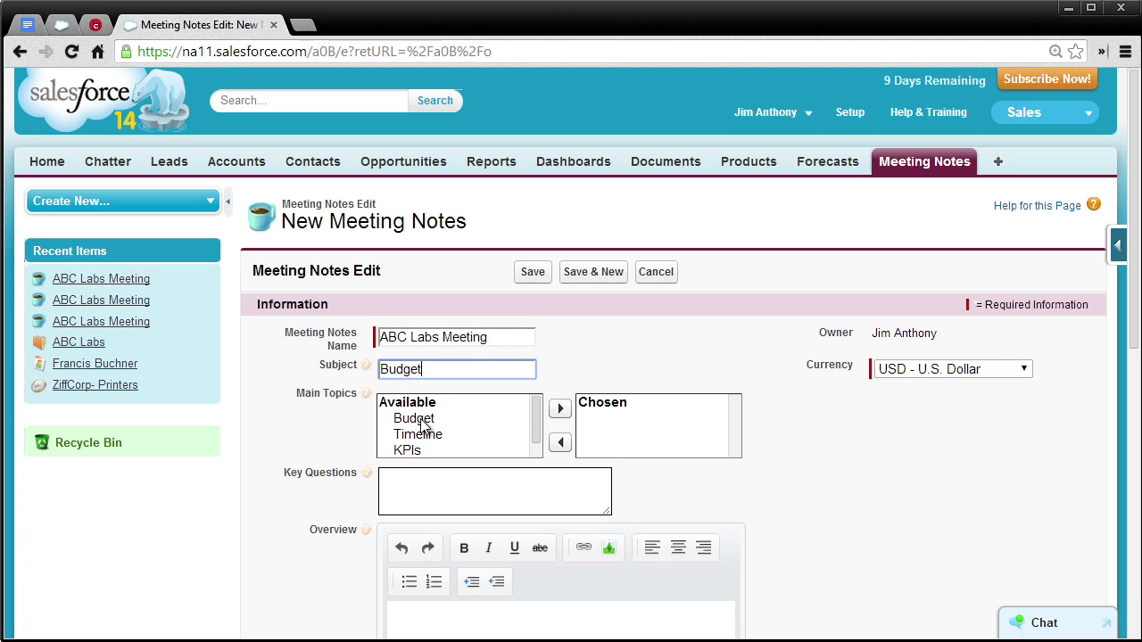
# Choose Budget and KPIs as main topics, and fill the key questions and overview text
pyautogui.click(456, 421)
pyautogui.click(555, 409)
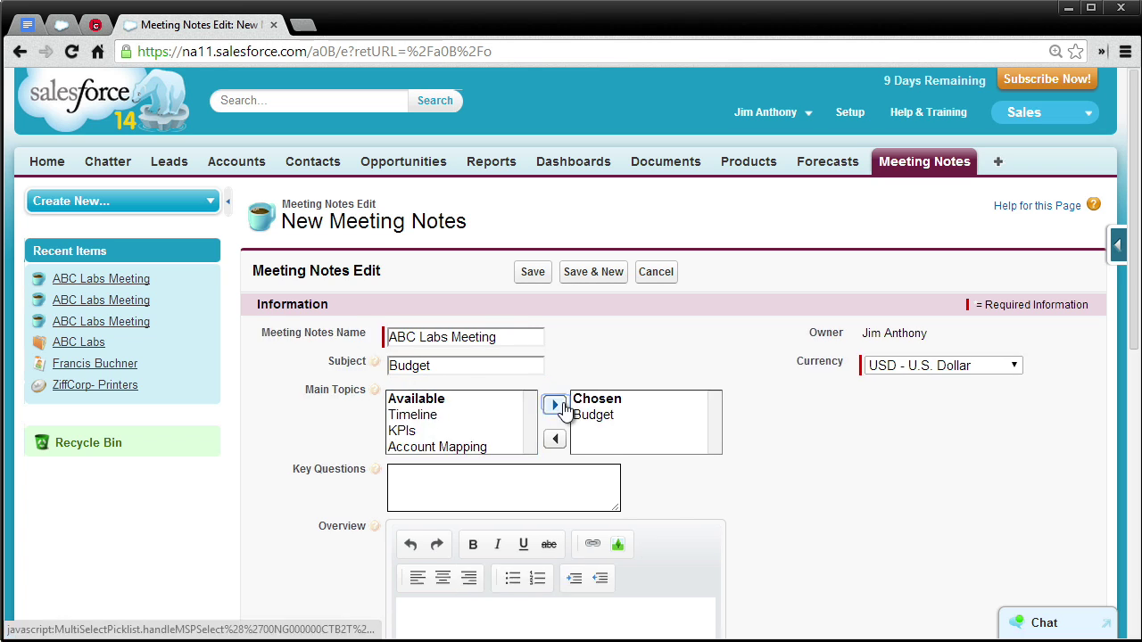
pyautogui.click(412, 433)
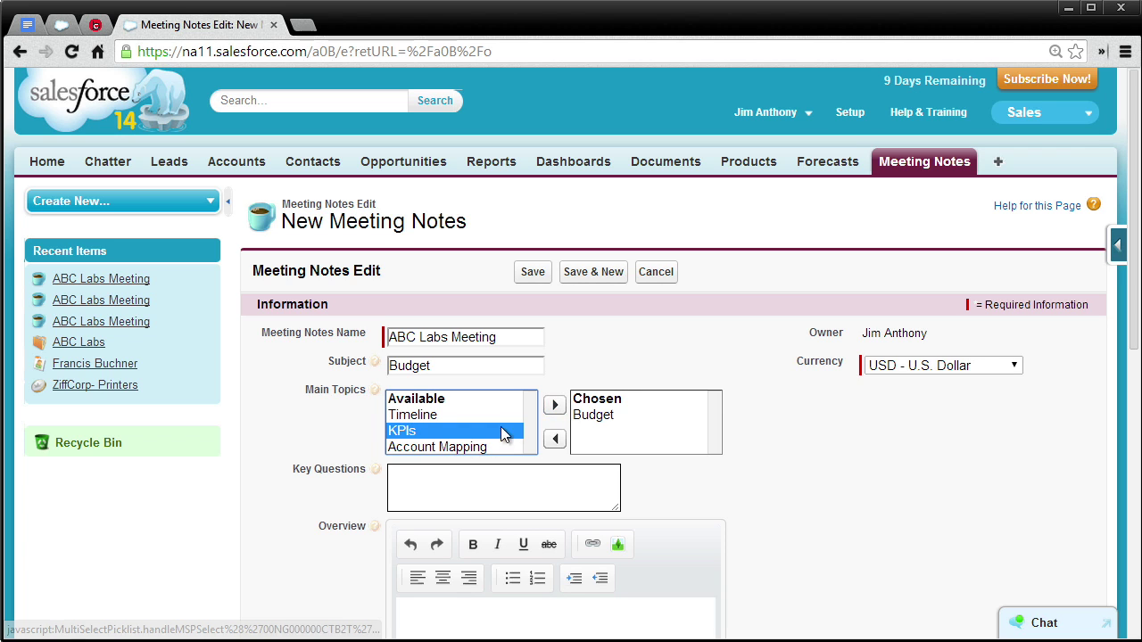
pyautogui.click(554, 405)
pyautogui.click(466, 471)
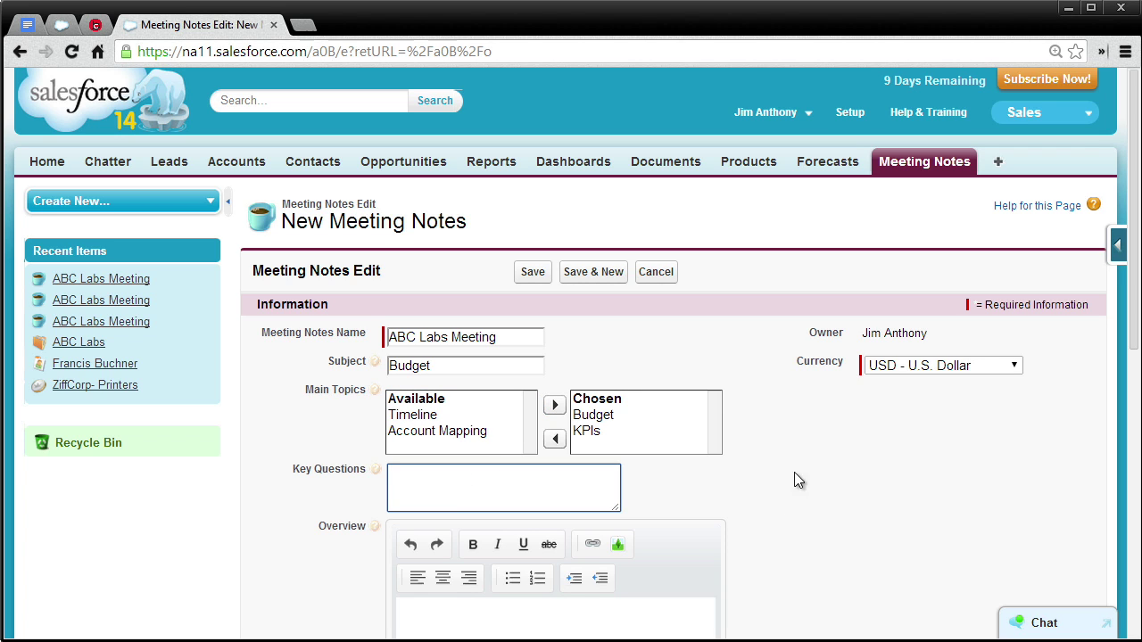
pyautogui.write('jfkdjkfdkfkdfj')
pyautogui.scroll(-2, 799, 435)
pyautogui.click(558, 450)
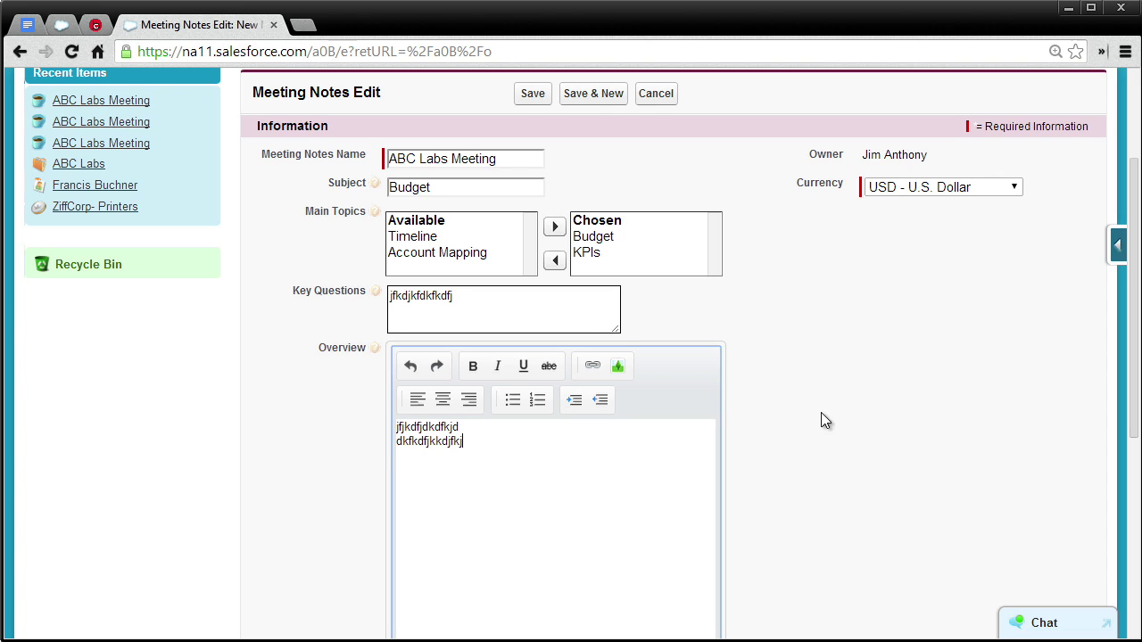
pyautogui.scroll(-5, 825, 382)
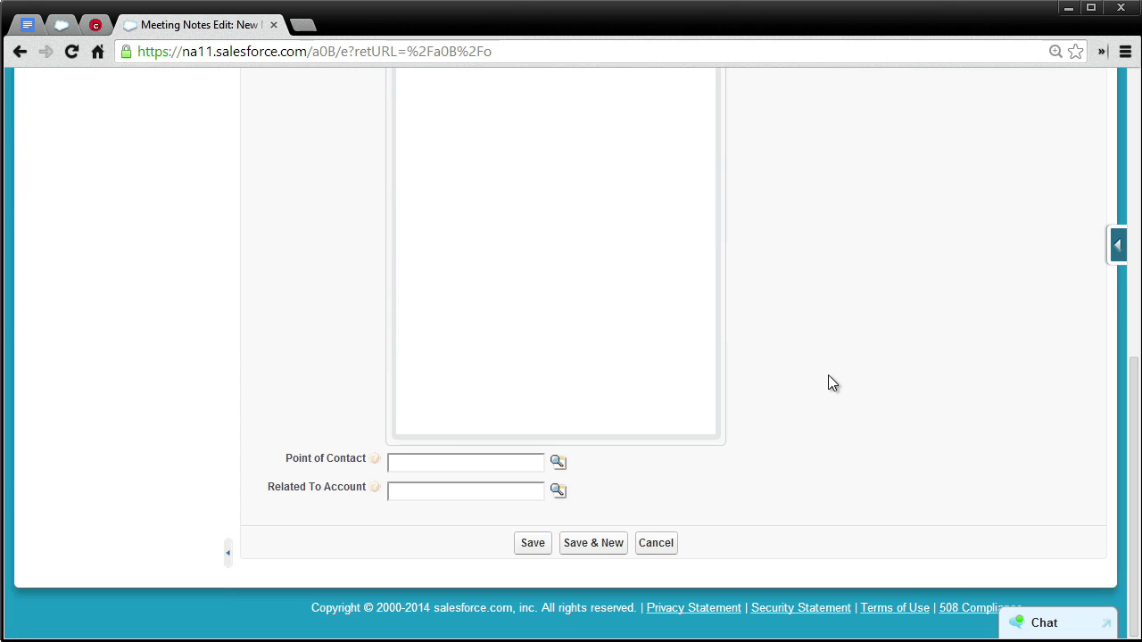
# Pick a point of contact, link the ABC Labs account, and save the record
pyautogui.click(422, 462)
pyautogui.click(425, 491)
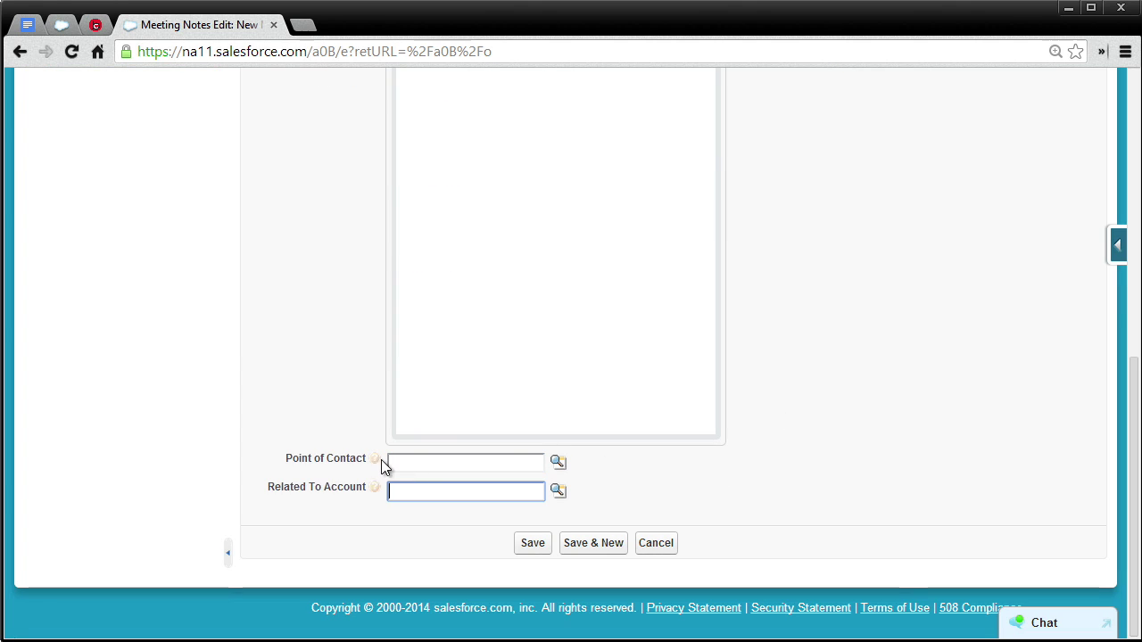
pyautogui.click(558, 461)
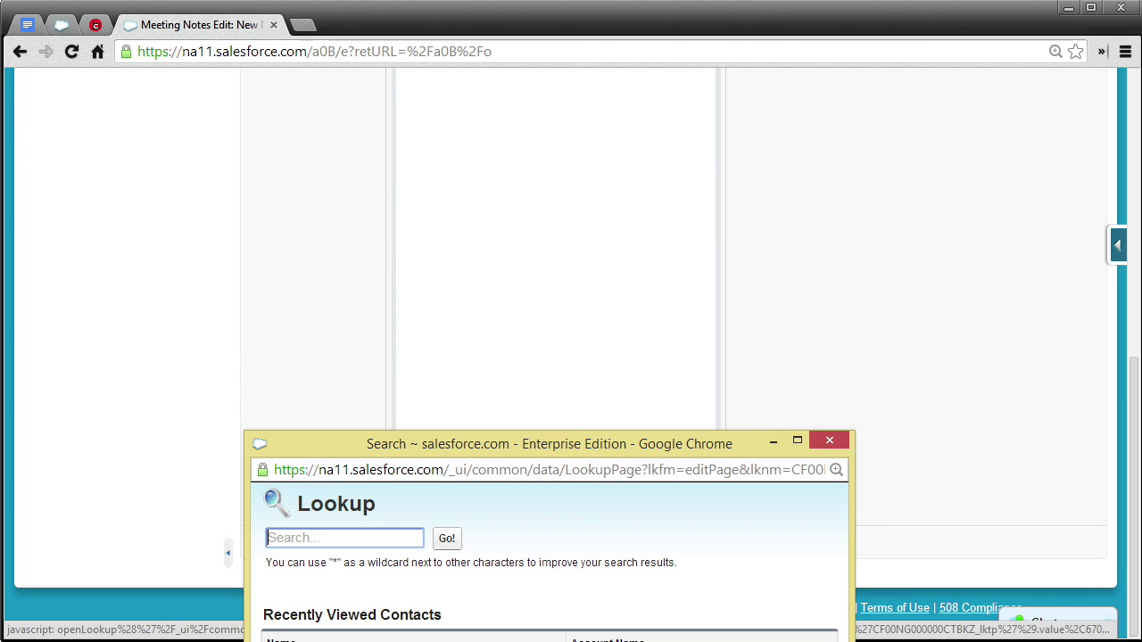
pyautogui.click(294, 641)
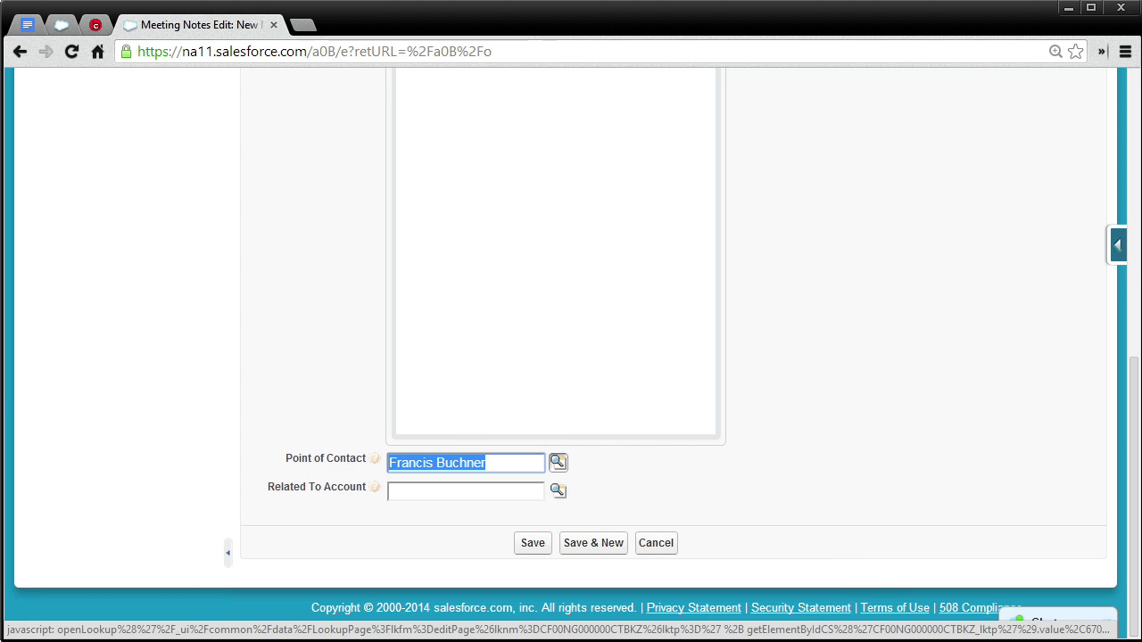
pyautogui.click(425, 493)
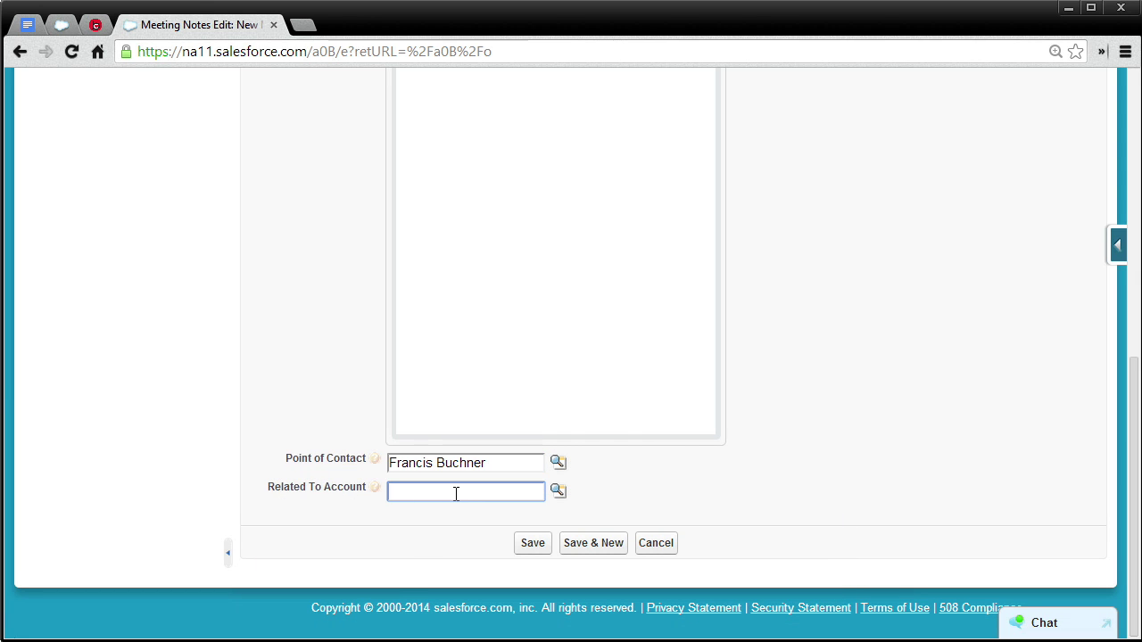
pyautogui.click(557, 493)
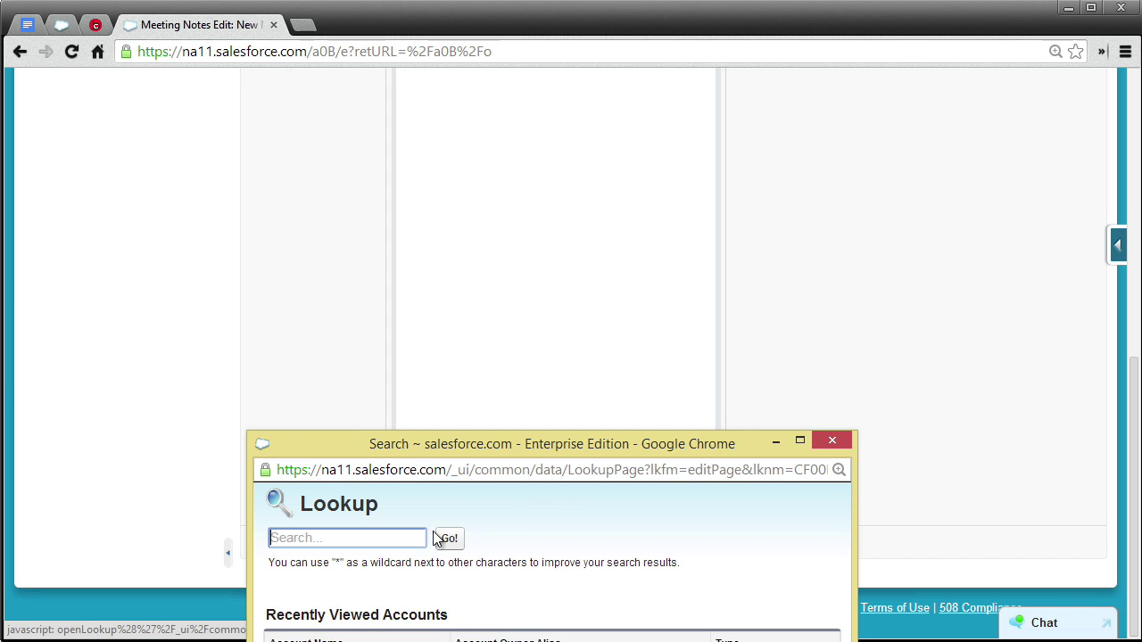
pyautogui.click(294, 641)
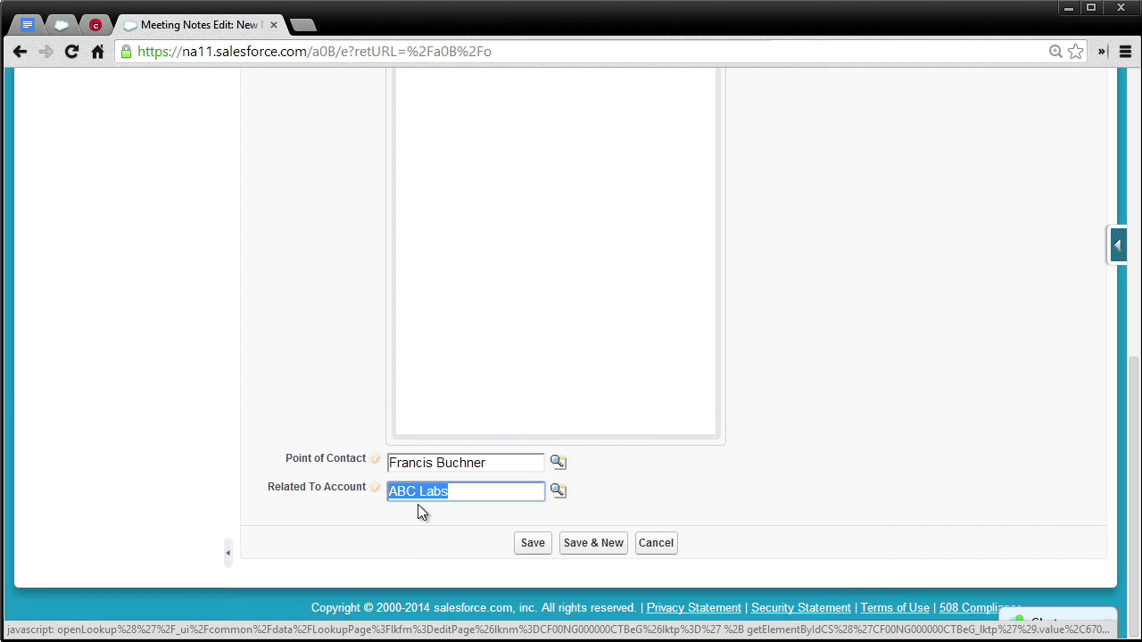
pyautogui.click(533, 546)
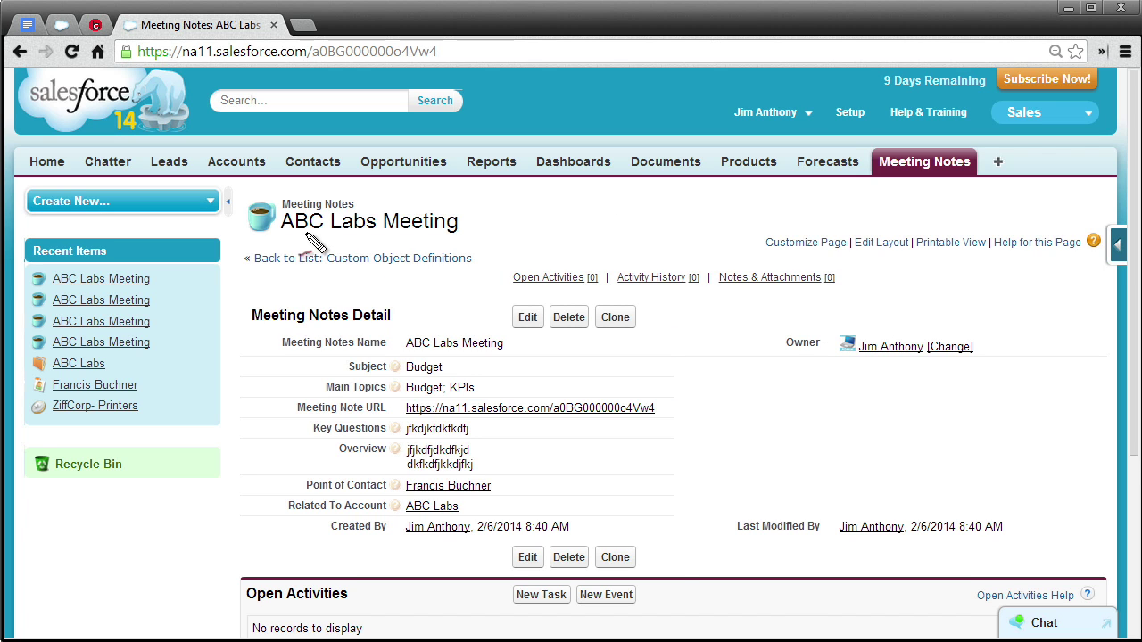
# Review the saved ABC Labs Meeting record's fields and its generated Meeting Note URL
pyautogui.moveTo(259, 242); pyautogui.dragTo(450, 236)
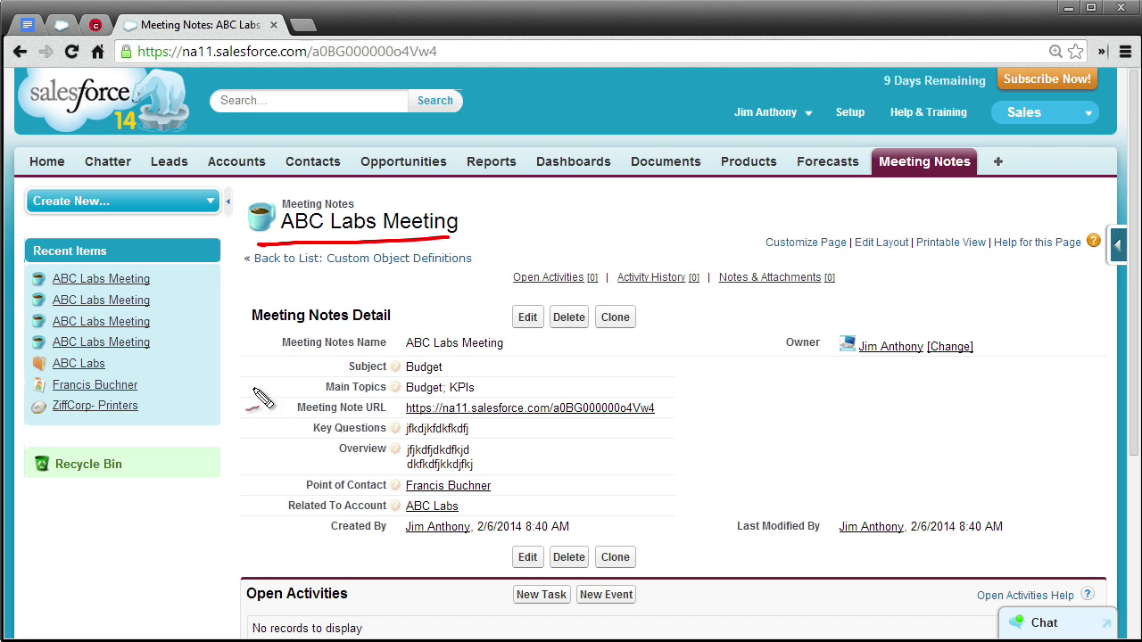
pyautogui.moveTo(257, 343); pyautogui.dragTo(265, 507)
pyautogui.moveTo(327, 368)
pyautogui.mouseDown()
pyautogui.moveTo(338, 367)
pyautogui.moveTo(293, 406)
pyautogui.mouseUp()
pyautogui.moveTo(416, 393); pyautogui.dragTo(564, 421)
pyautogui.moveTo(614, 439)
pyautogui.mouseDown()
pyautogui.moveTo(624, 436)
pyautogui.moveTo(442, 391)
pyautogui.mouseUp()
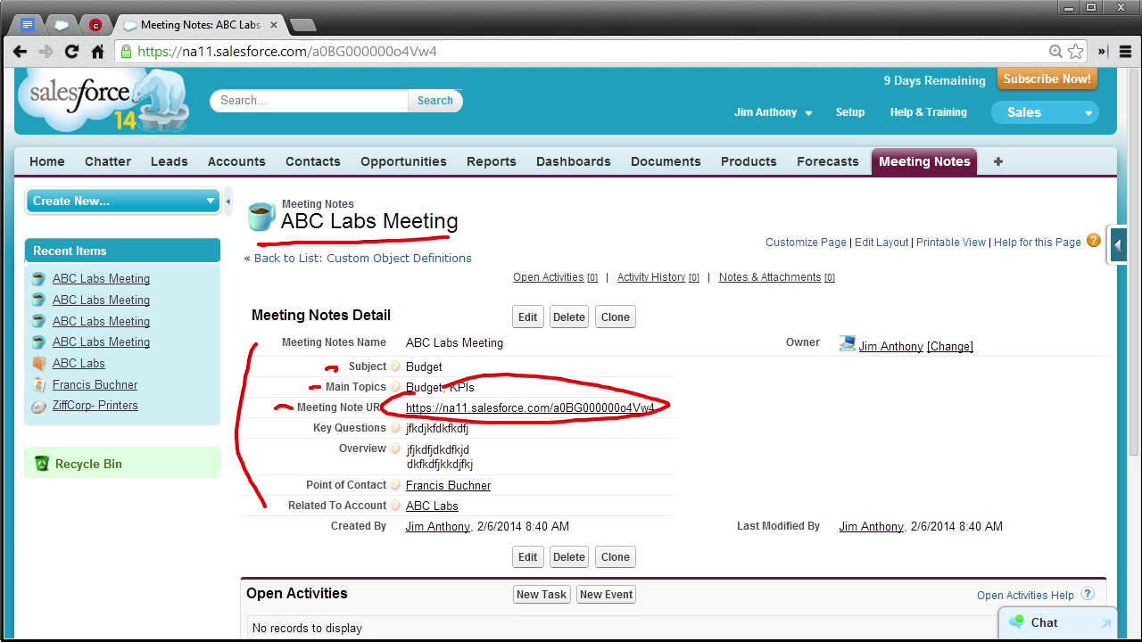
pyautogui.press('Escape')
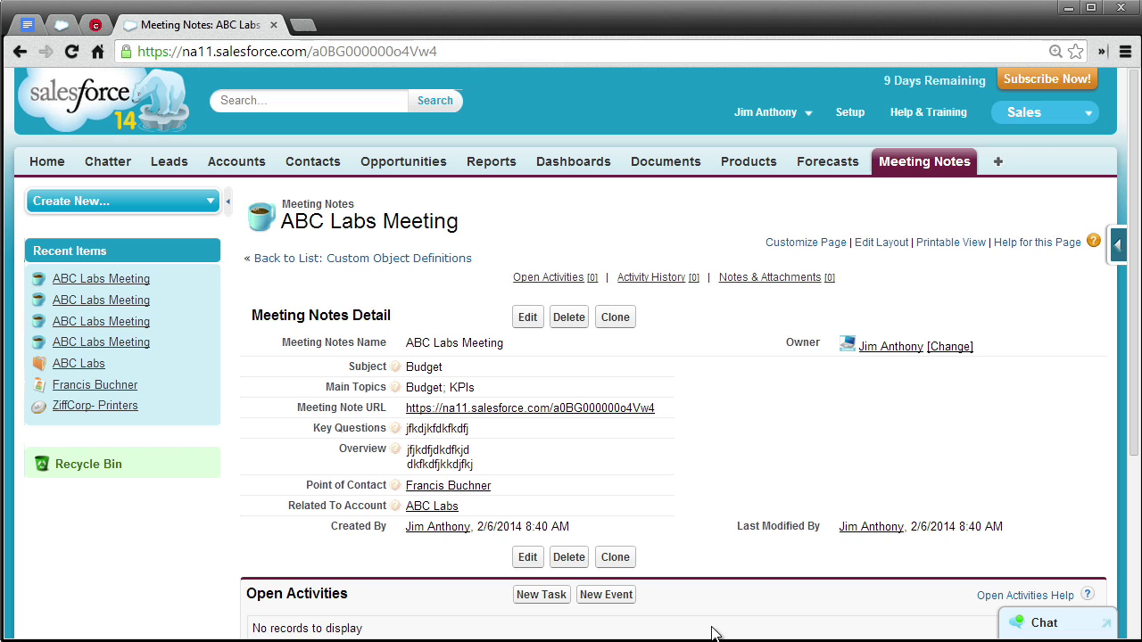
# Create a new report of the Meeting Notes History type under Other Reports
pyautogui.click(492, 161)
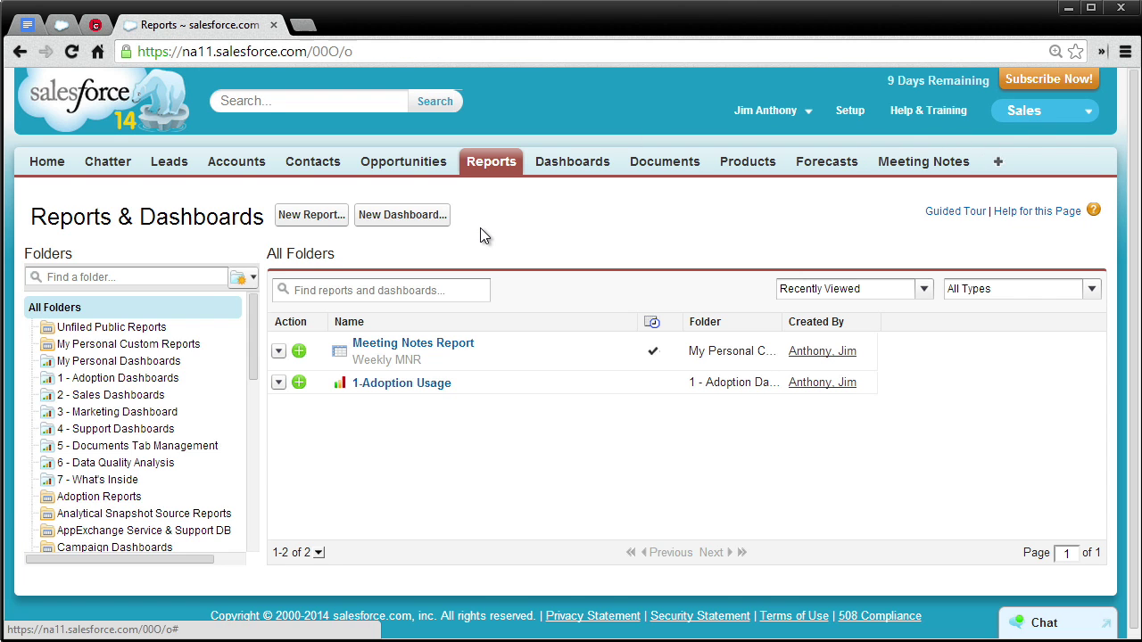
pyautogui.click(309, 215)
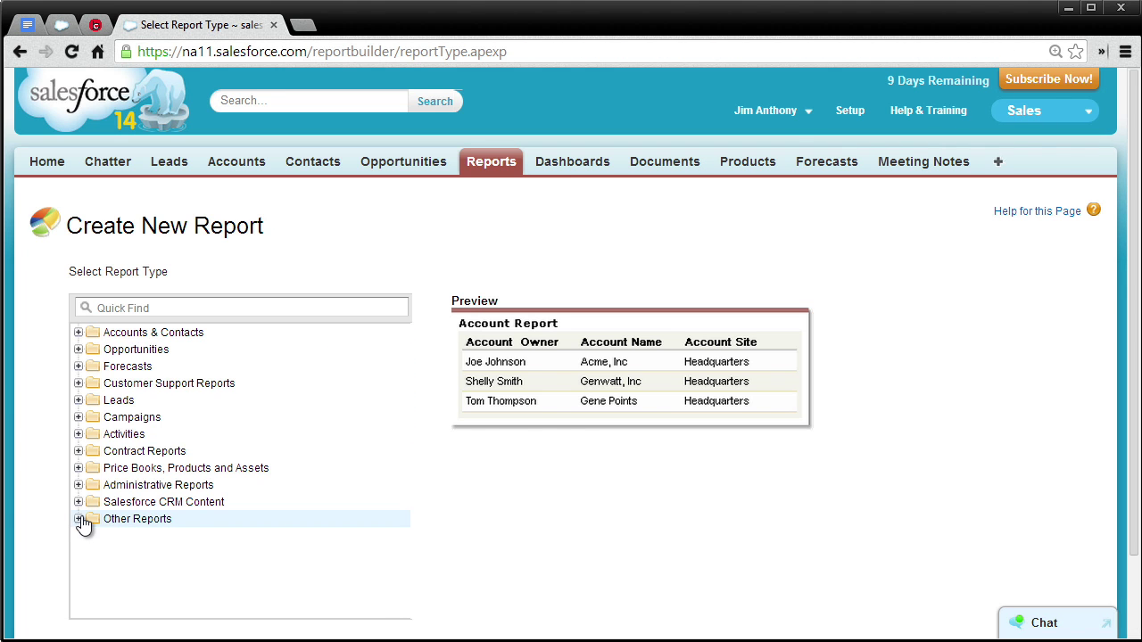
pyautogui.click(78, 519)
pyautogui.click(166, 605)
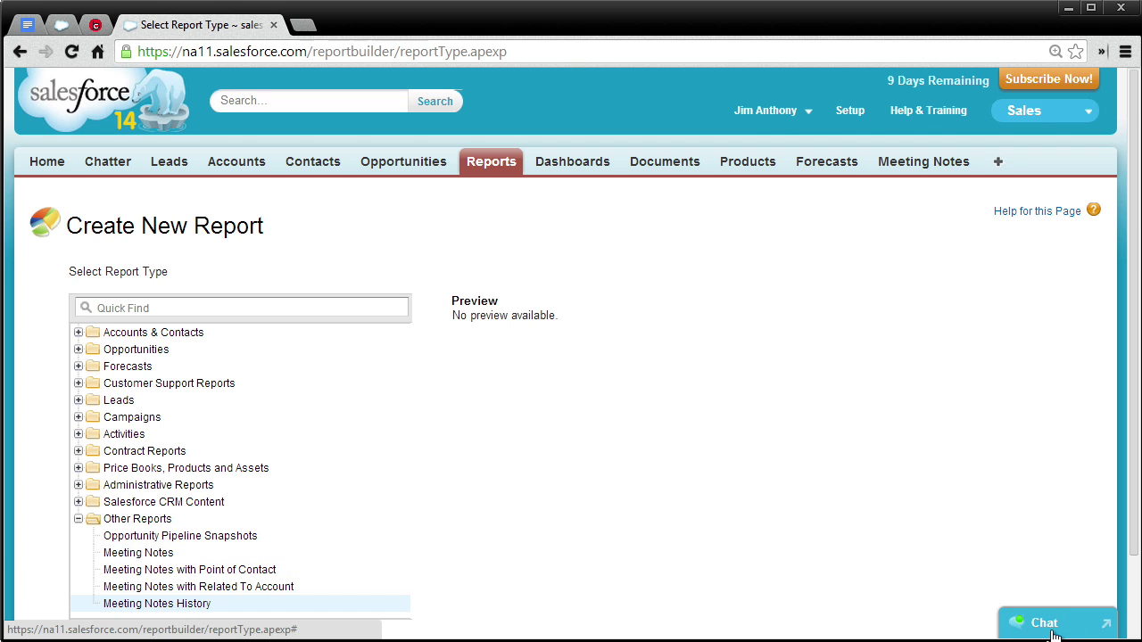
pyautogui.moveTo(1135, 522); pyautogui.dragTo(1135, 544)
pyautogui.scroll(-1, 1080, 550)
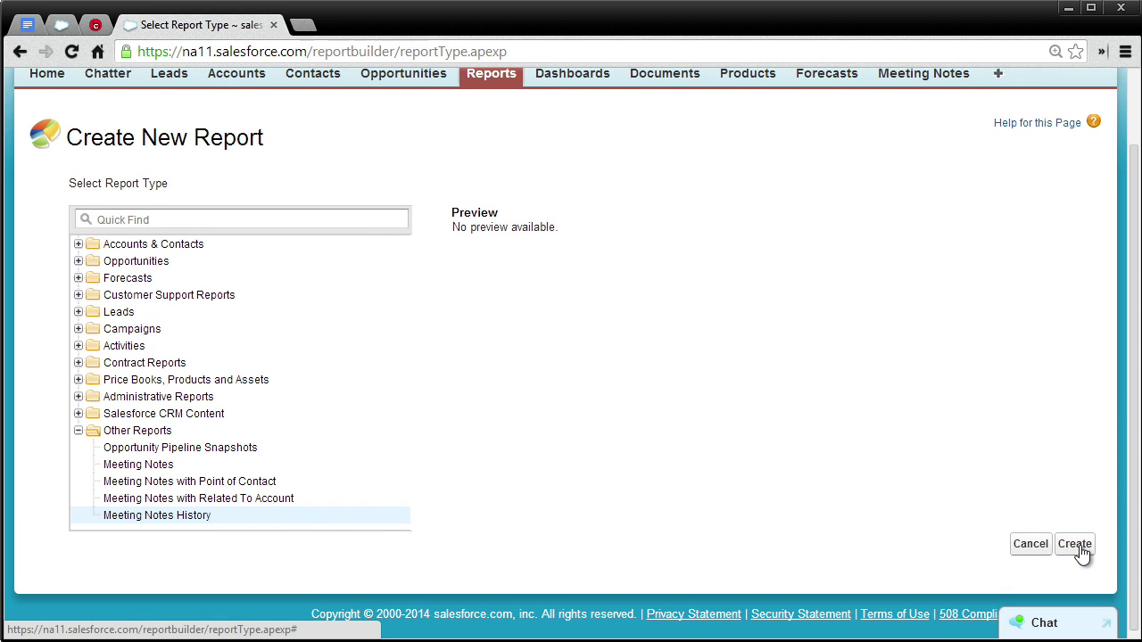
pyautogui.click(1075, 544)
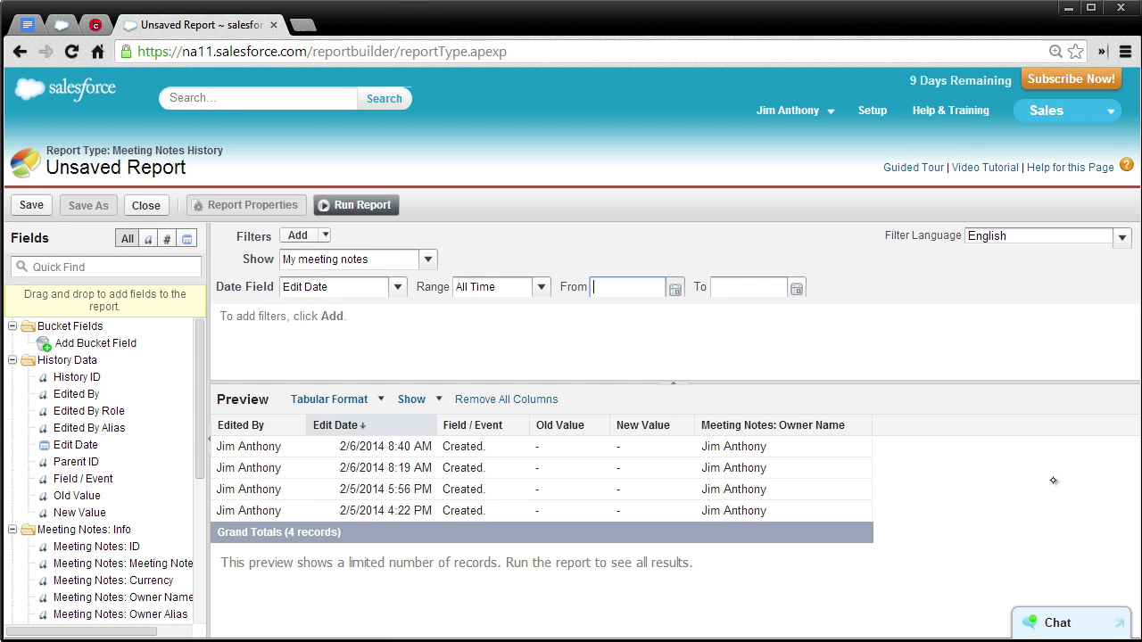
# Add Meeting Note URL, Main Topics and Subject columns, and remove New Value, Old Value, Field / Event and Edit Date
pyautogui.moveTo(205, 438); pyautogui.dragTo(198, 604)
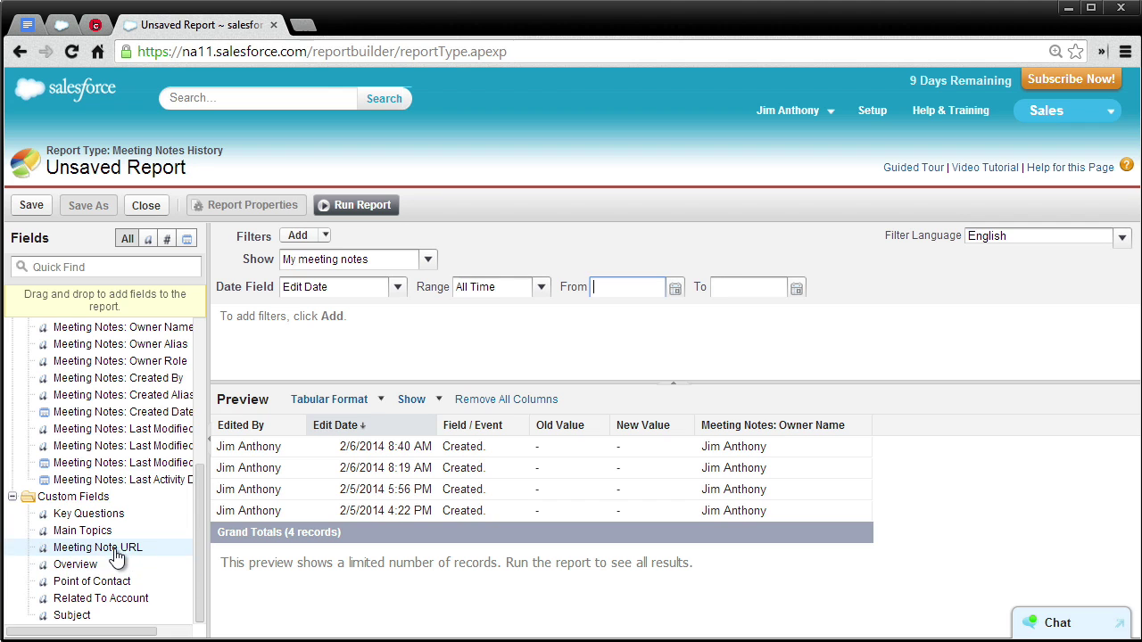
pyautogui.moveTo(116, 553); pyautogui.dragTo(873, 409)
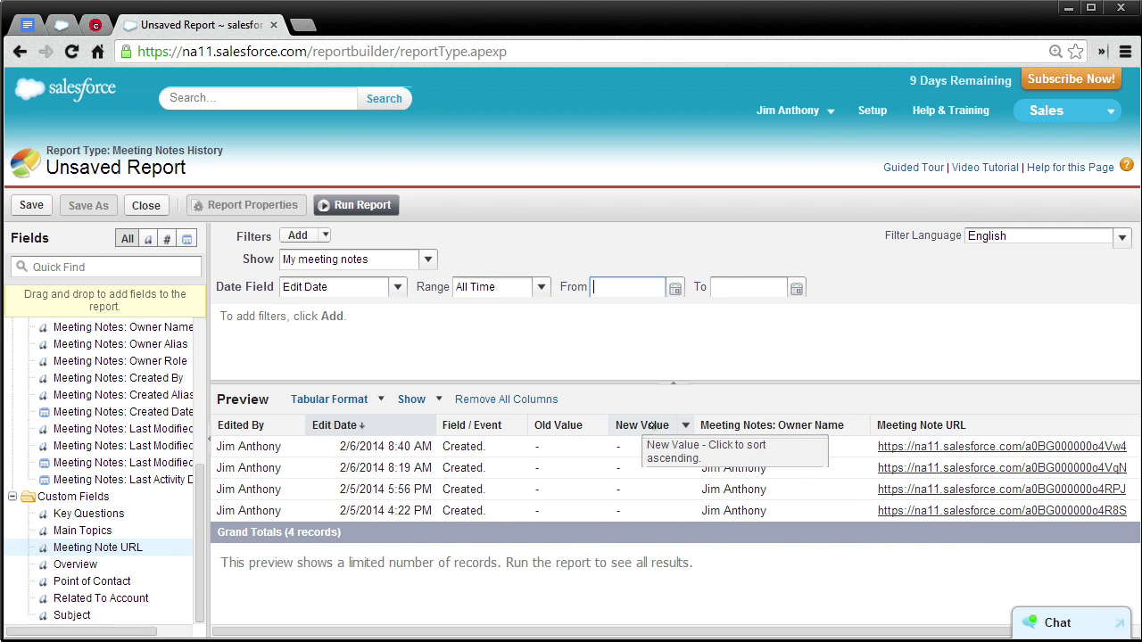
pyautogui.moveTo(651, 426); pyautogui.dragTo(116, 472)
pyautogui.moveTo(565, 425)
pyautogui.mouseDown()
pyautogui.moveTo(306, 476)
pyautogui.moveTo(116, 486)
pyautogui.mouseUp()
pyautogui.moveTo(472, 427); pyautogui.dragTo(71, 464)
pyautogui.moveTo(335, 425); pyautogui.dragTo(53, 522)
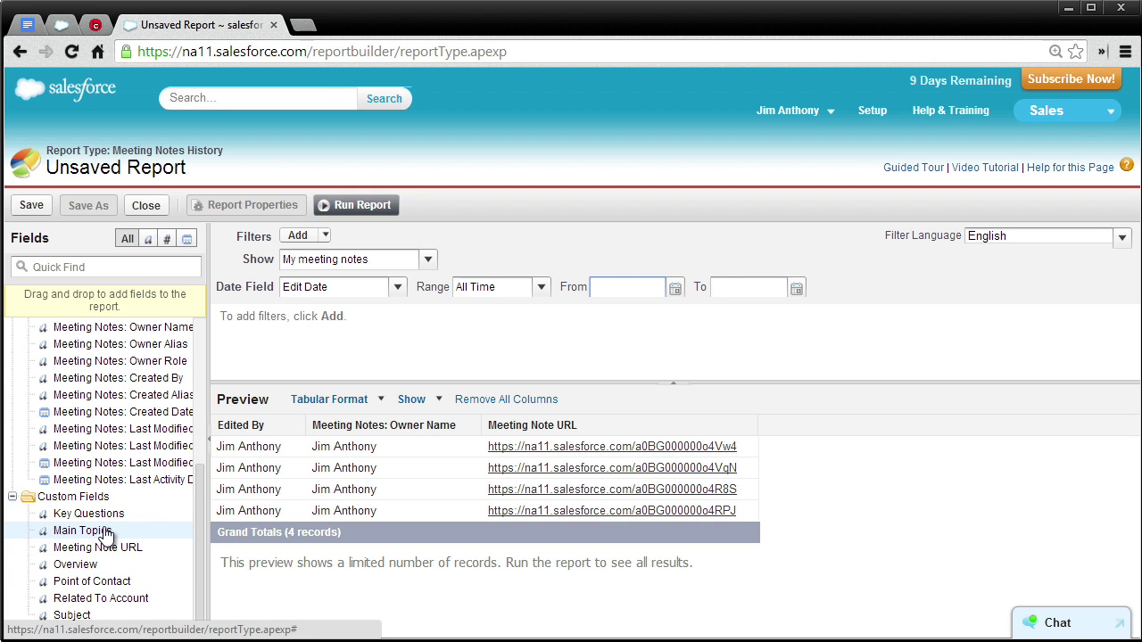
pyautogui.moveTo(97, 531); pyautogui.dragTo(475, 446)
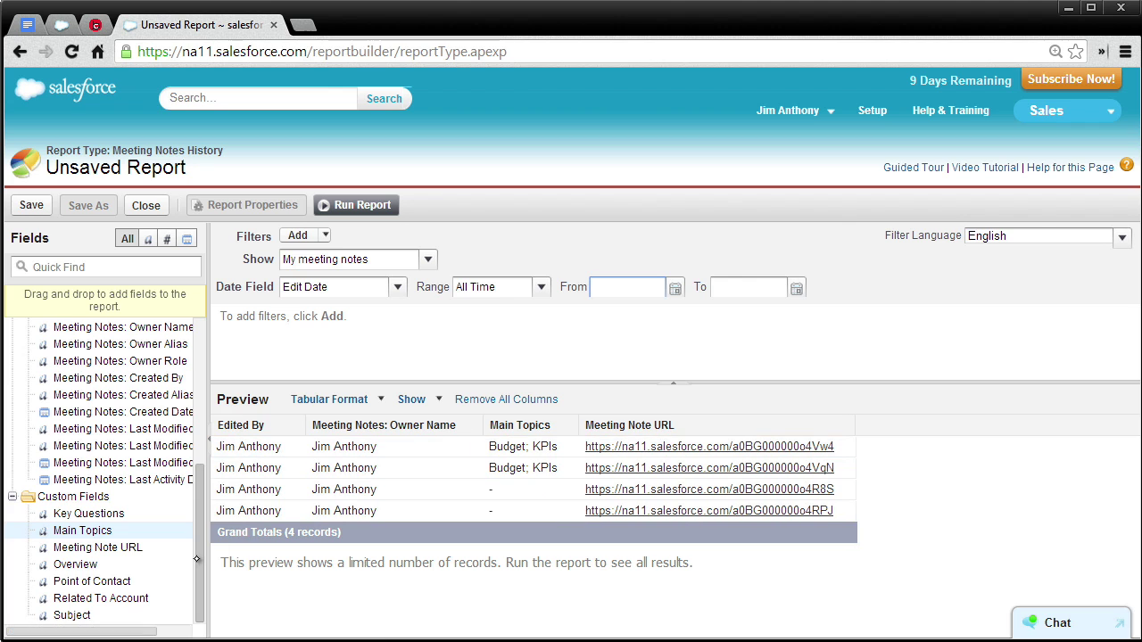
pyautogui.moveTo(71, 614); pyautogui.dragTo(417, 442)
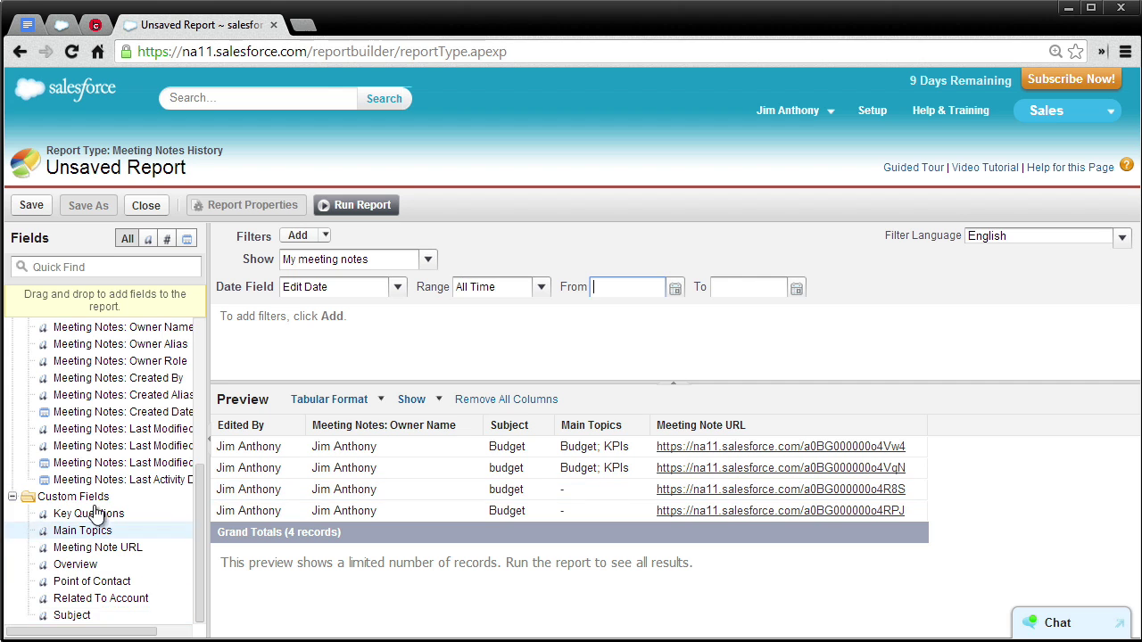
# Run the report and open the ABC Labs Meeting record through its Meeting Note URL link
pyautogui.click(363, 210)
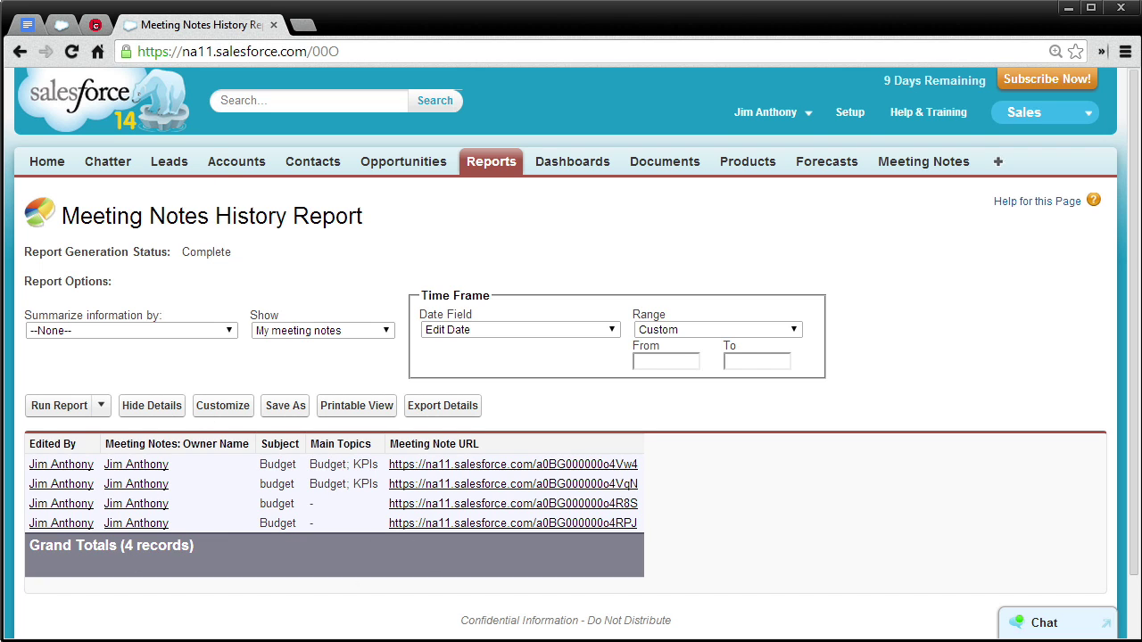
pyautogui.click(540, 483)
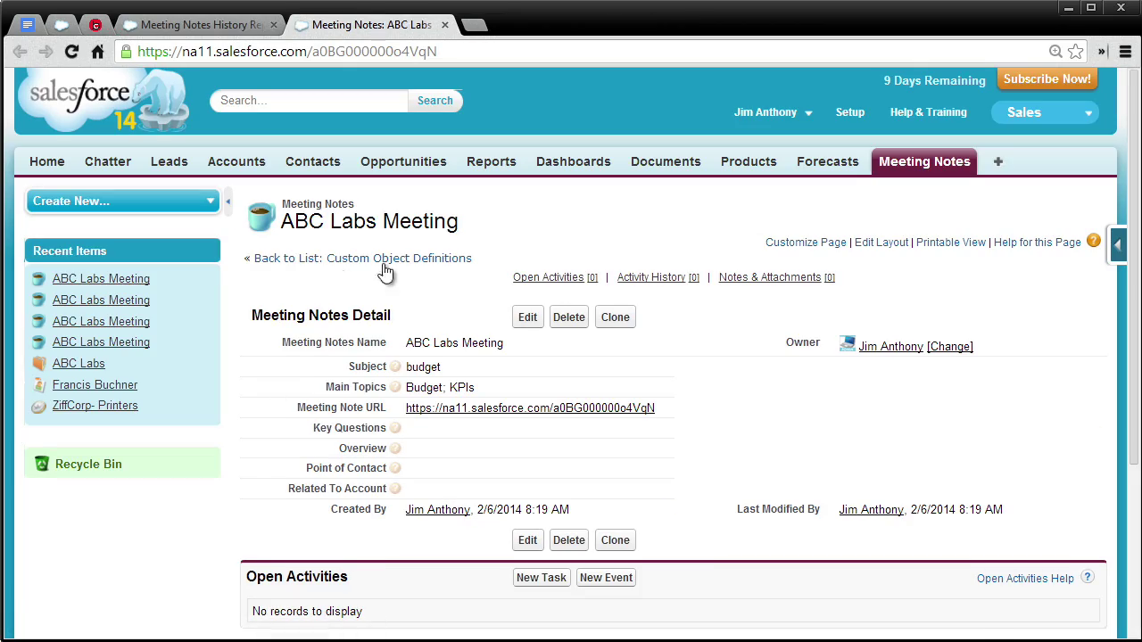